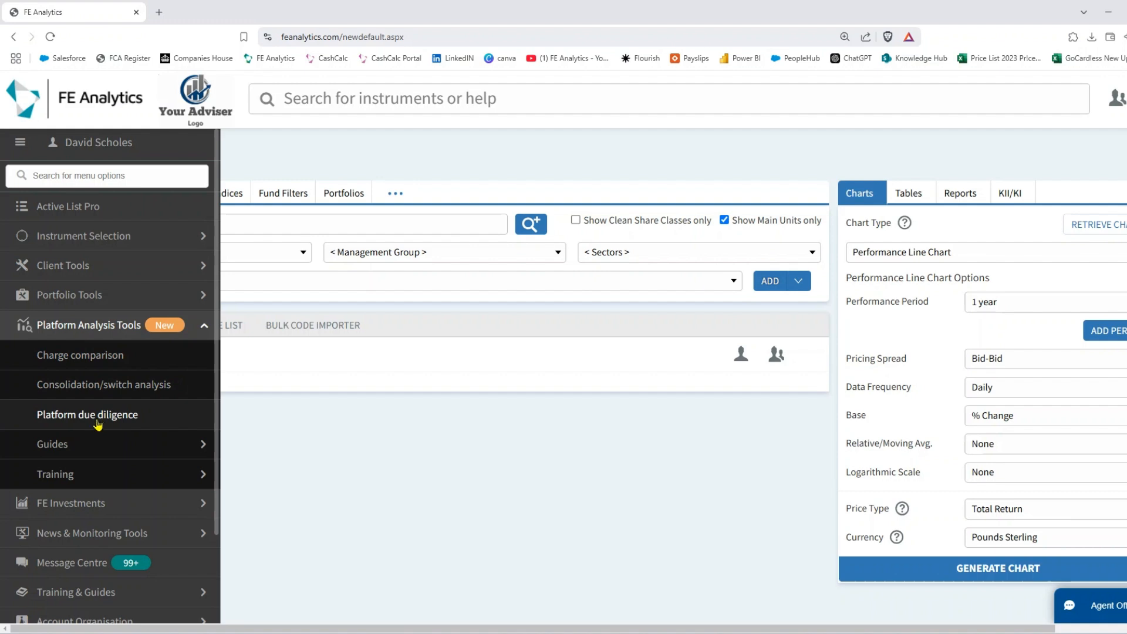
- Open Charge comparison from Platform Analysis Tools in a new tab
click(105, 358)
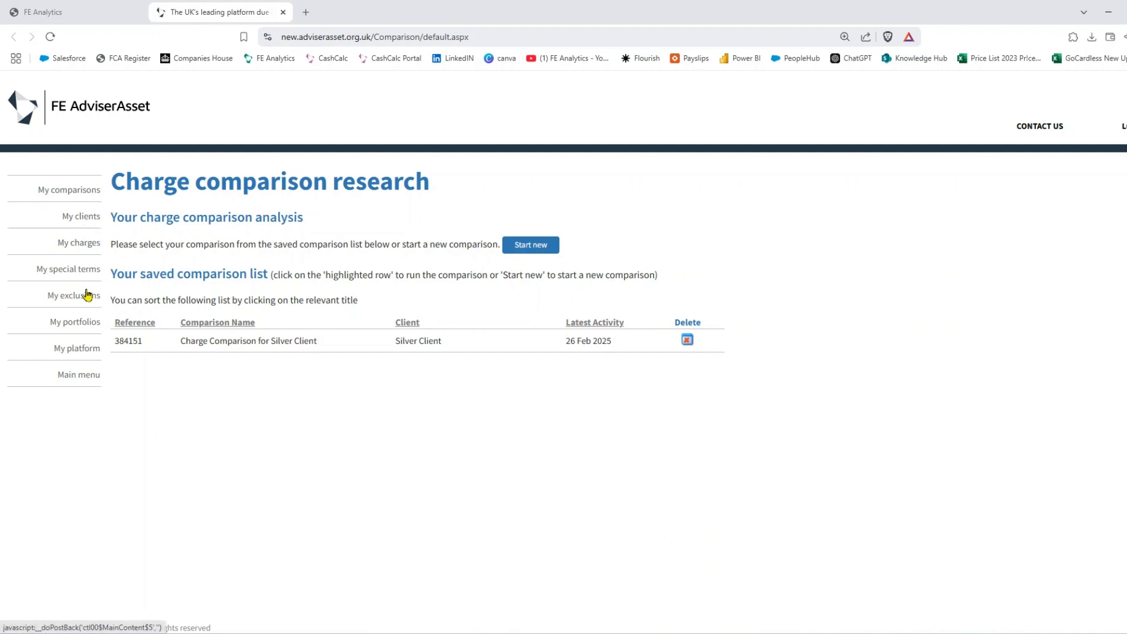
- Go to My clients and bring up the Add client details form
click(86, 219)
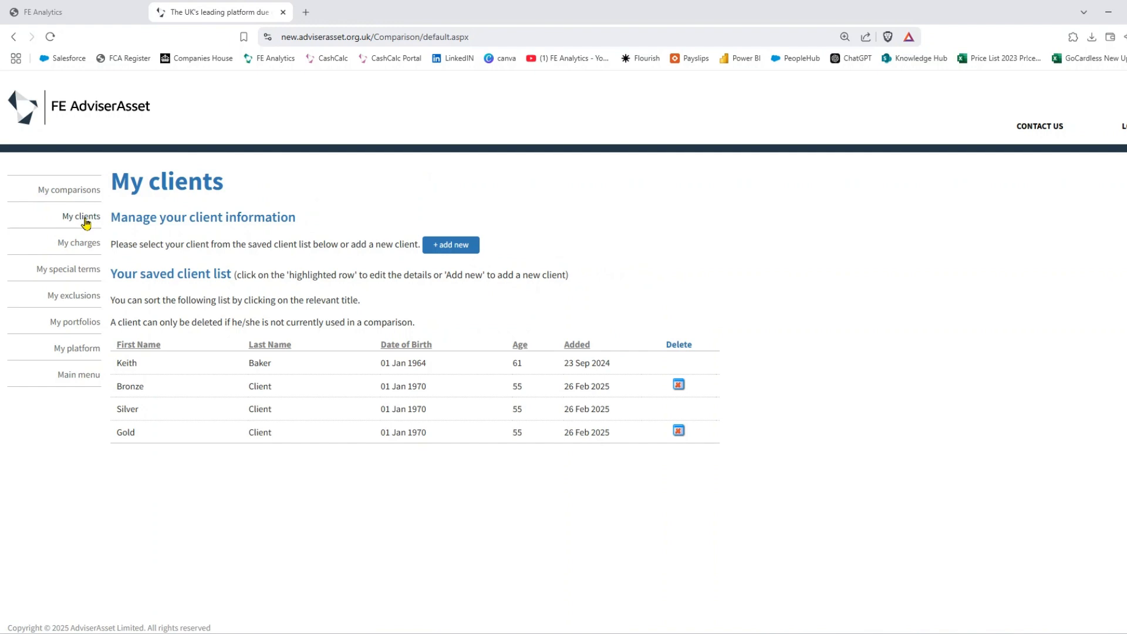
click(450, 248)
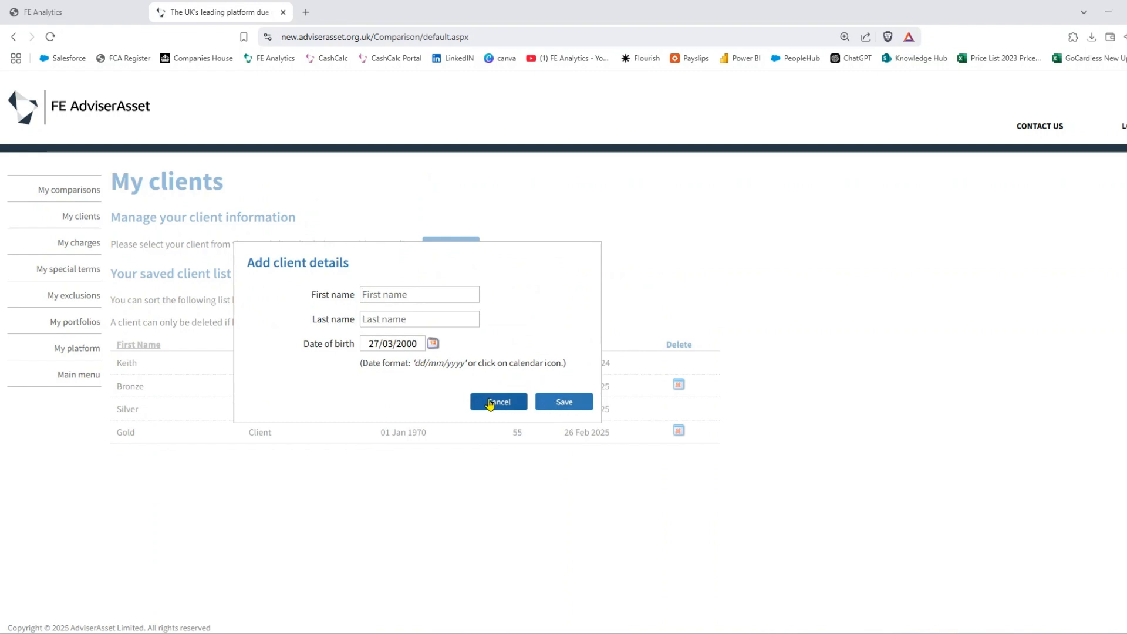
- Cancel the new client and switch to the My charges page
click(490, 404)
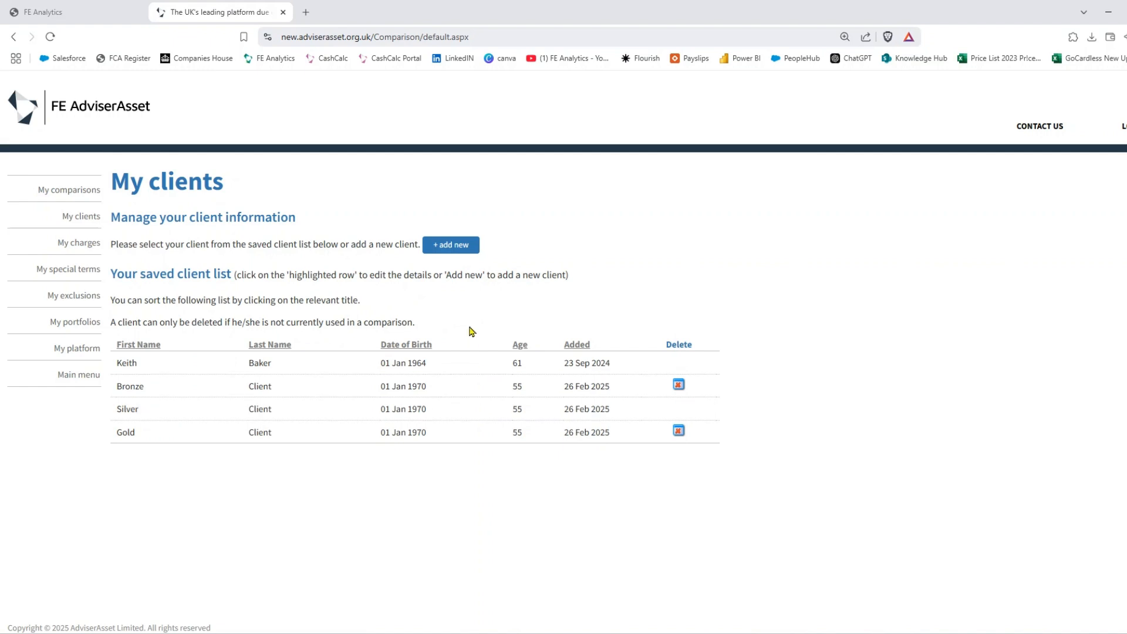
click(74, 243)
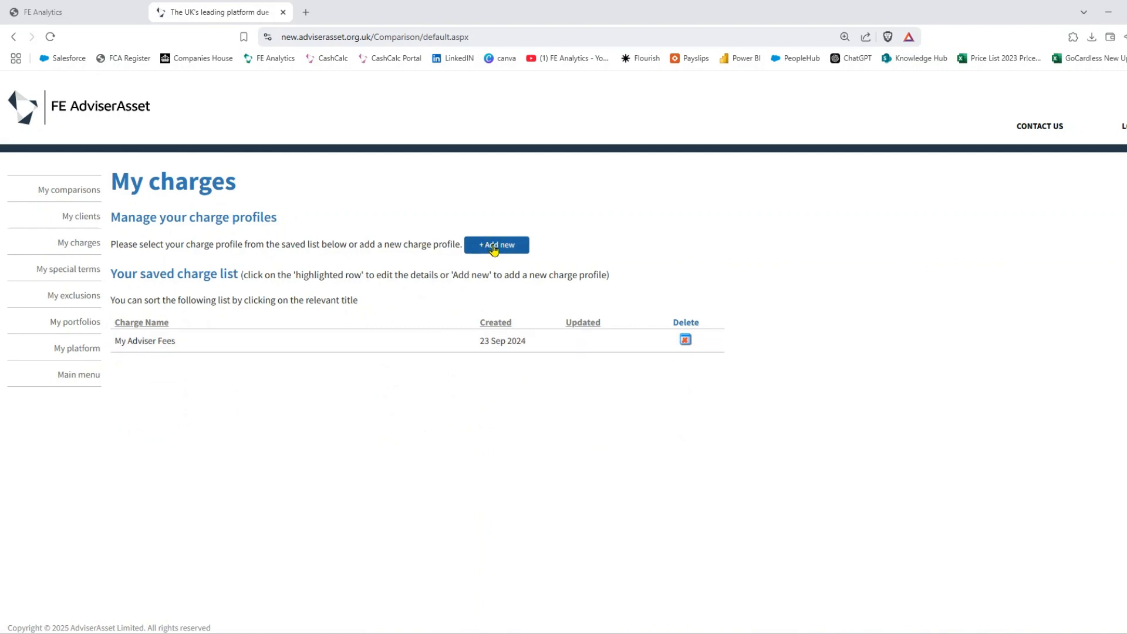
- Check My Adviser Fees bands (0.800% Band 1, 0.500% Band 2), then start a new special-terms provider
click(393, 343)
scroll(691, 343, down, 1)
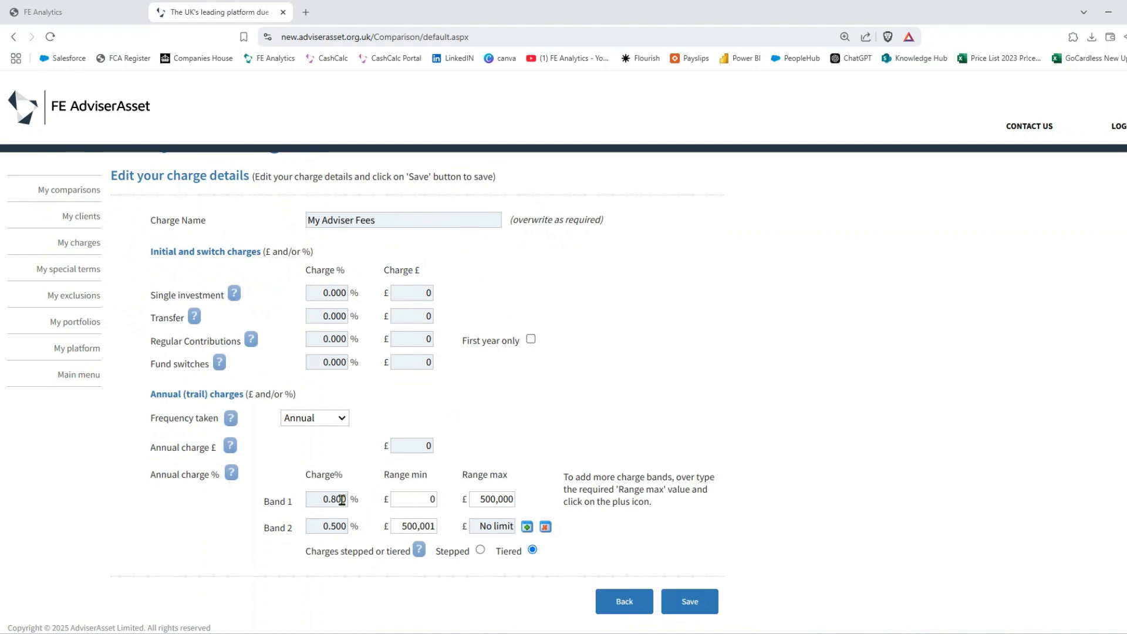
drag(318, 499, 351, 499)
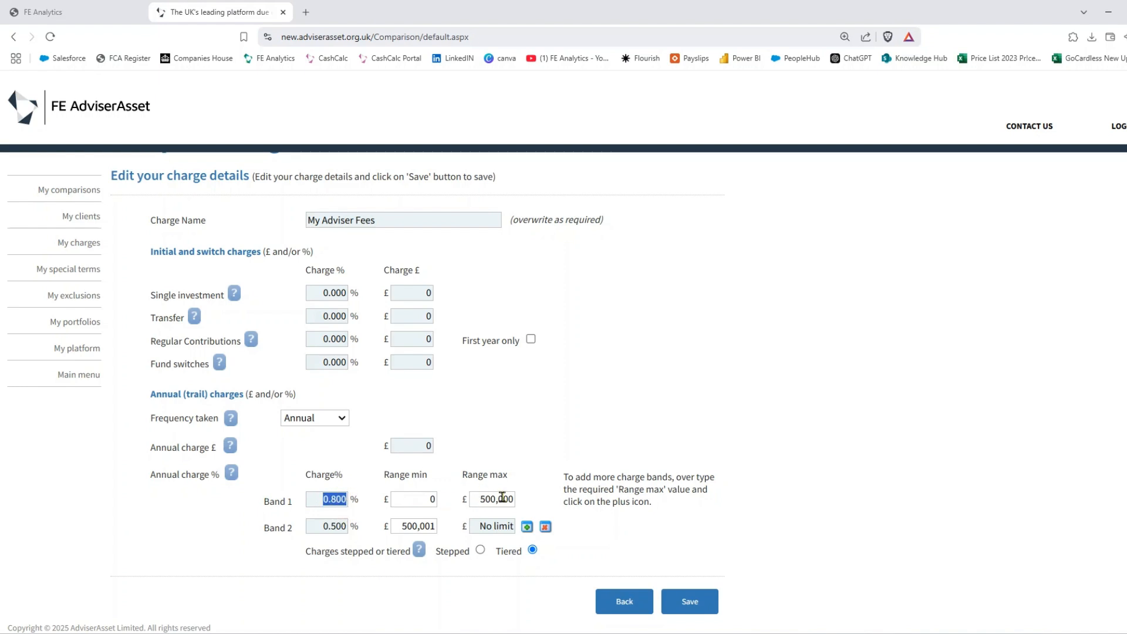
drag(322, 526, 342, 526)
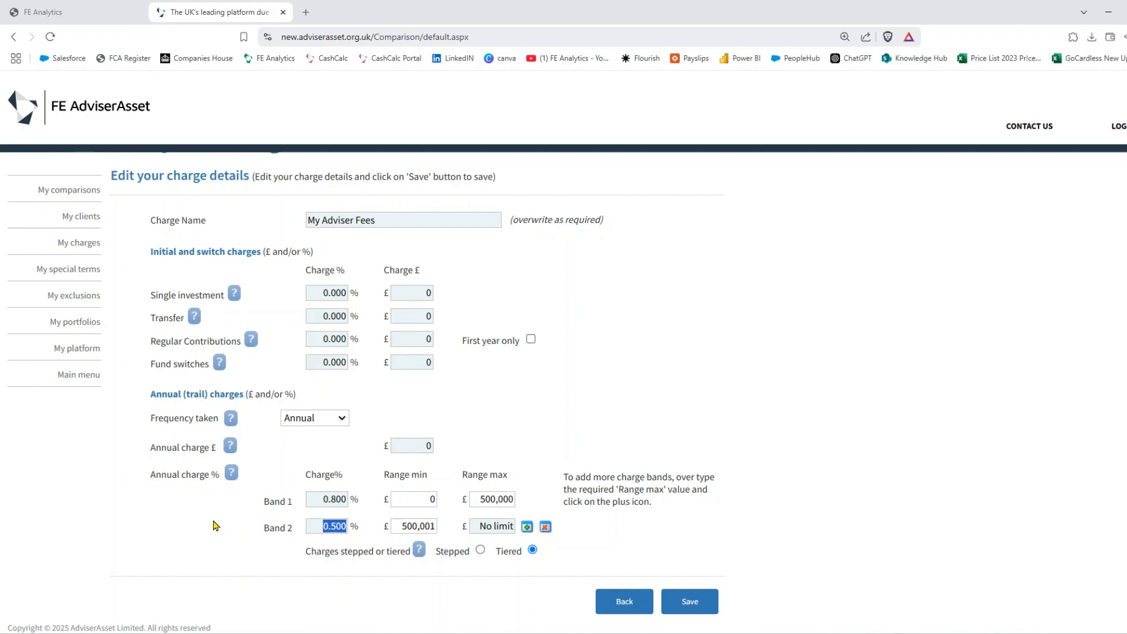
click(81, 275)
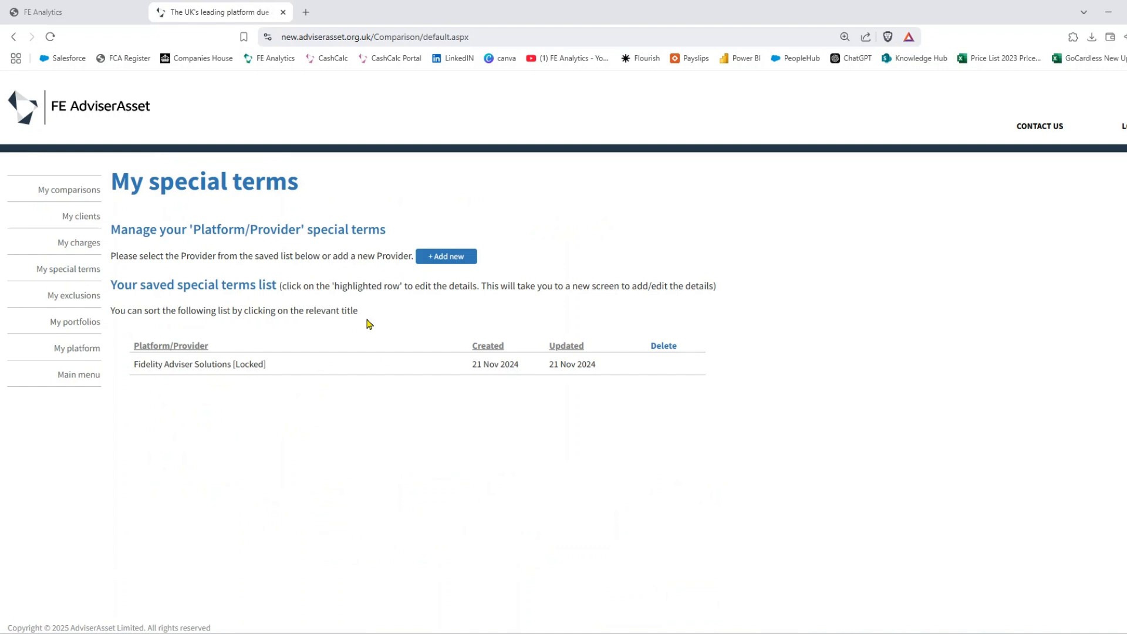
click(451, 259)
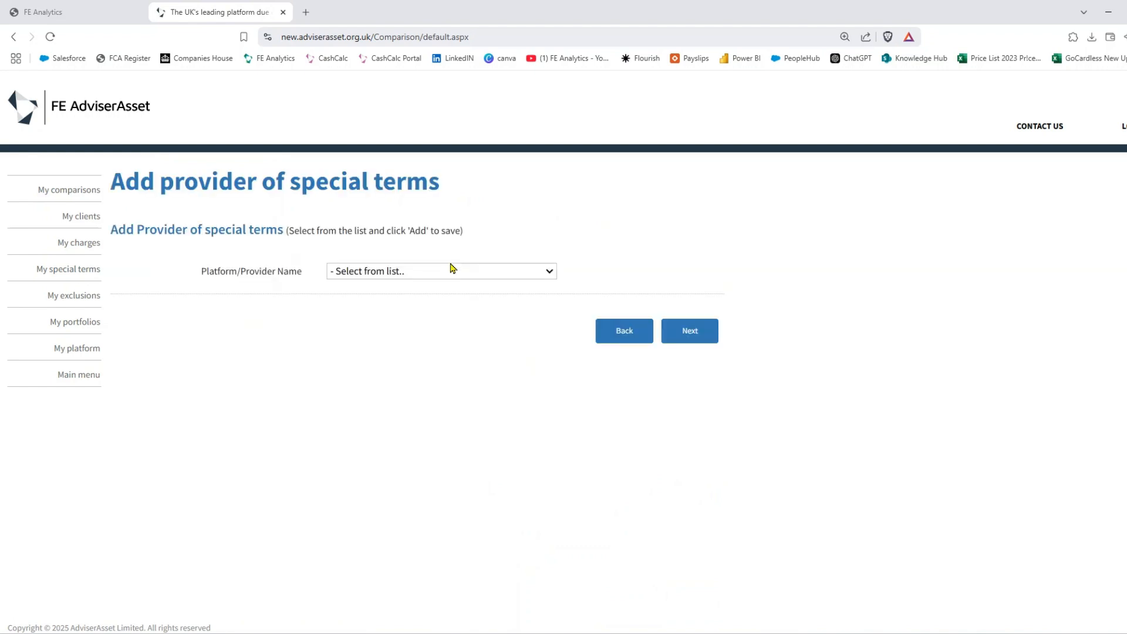
- Pick Aegon Platform as the special-terms provider and review its standard charge table
click(449, 272)
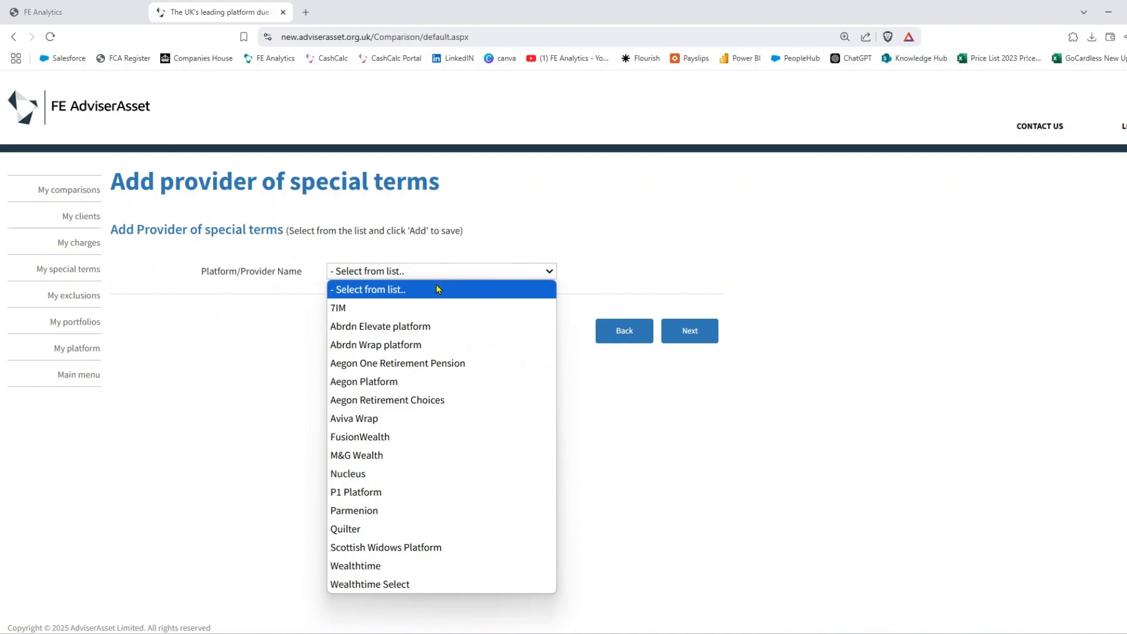
click(399, 382)
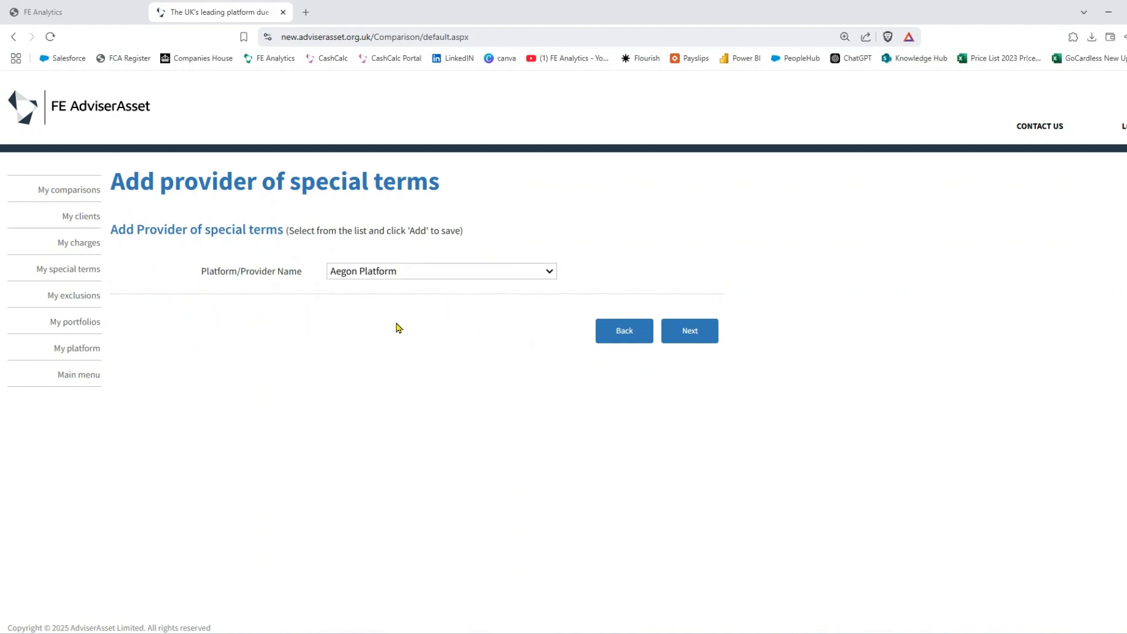
click(688, 333)
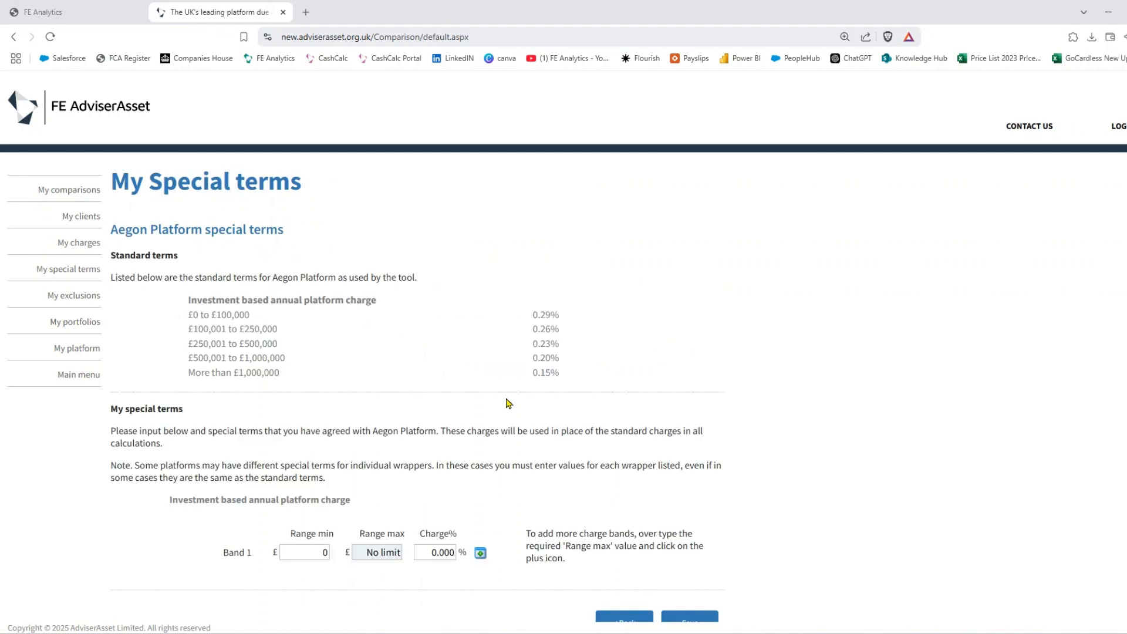
drag(188, 297, 574, 380)
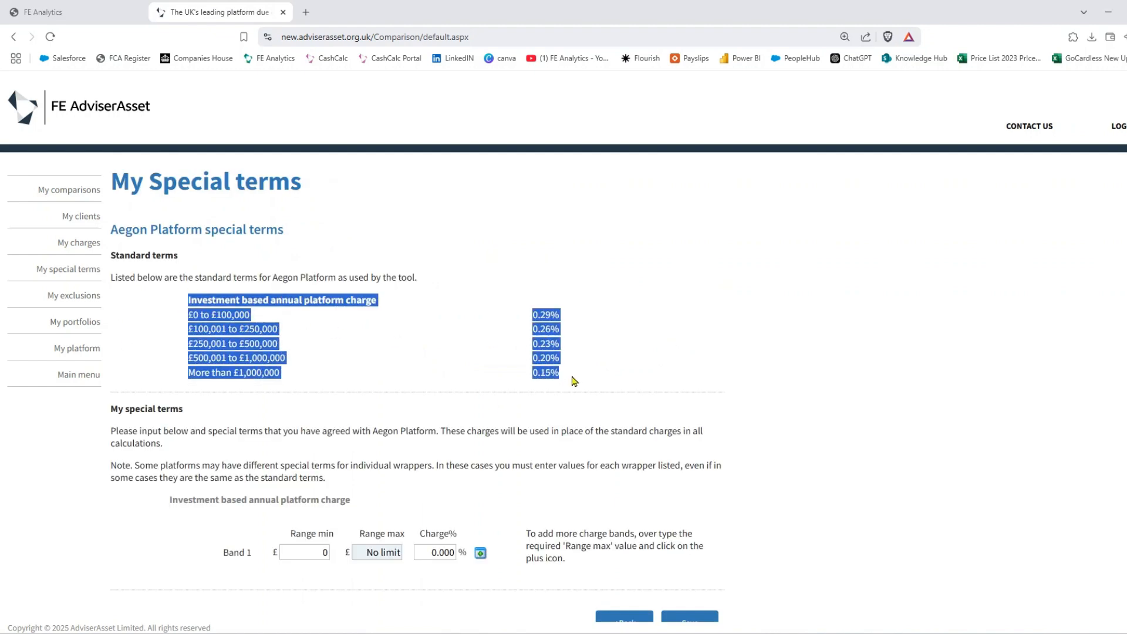
click(644, 359)
scroll(644, 360, down, 1)
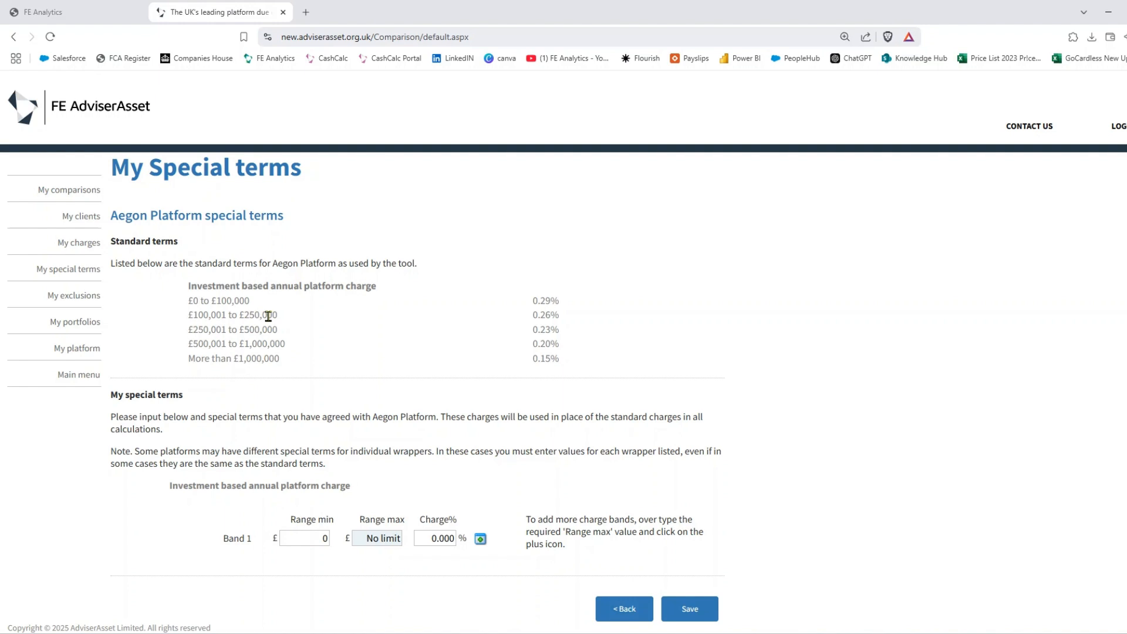
click(626, 610)
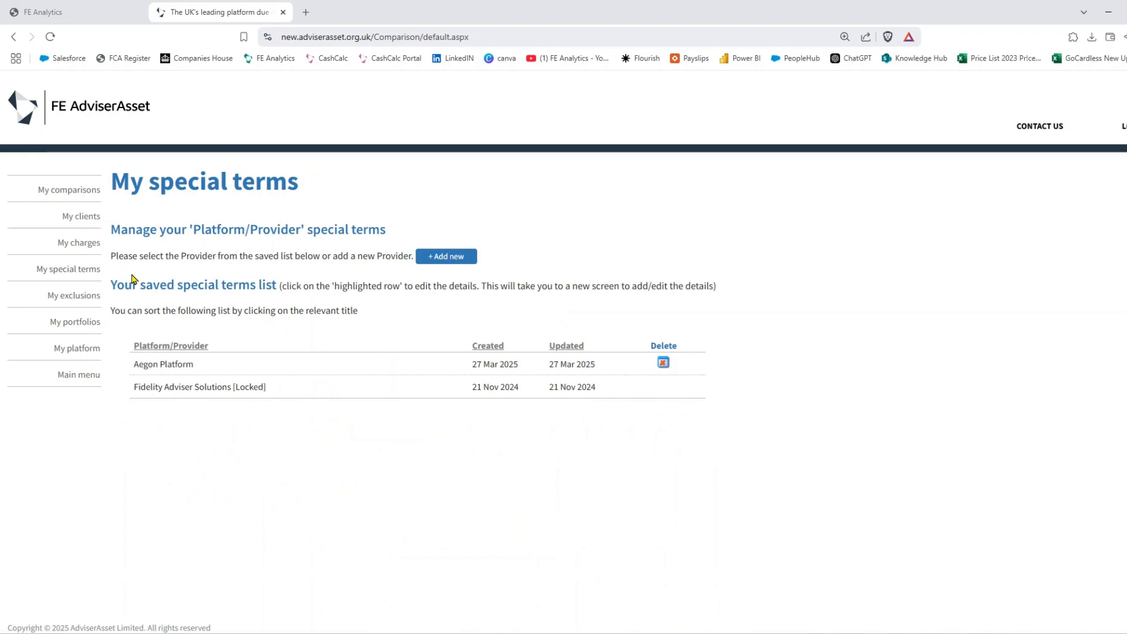
click(81, 301)
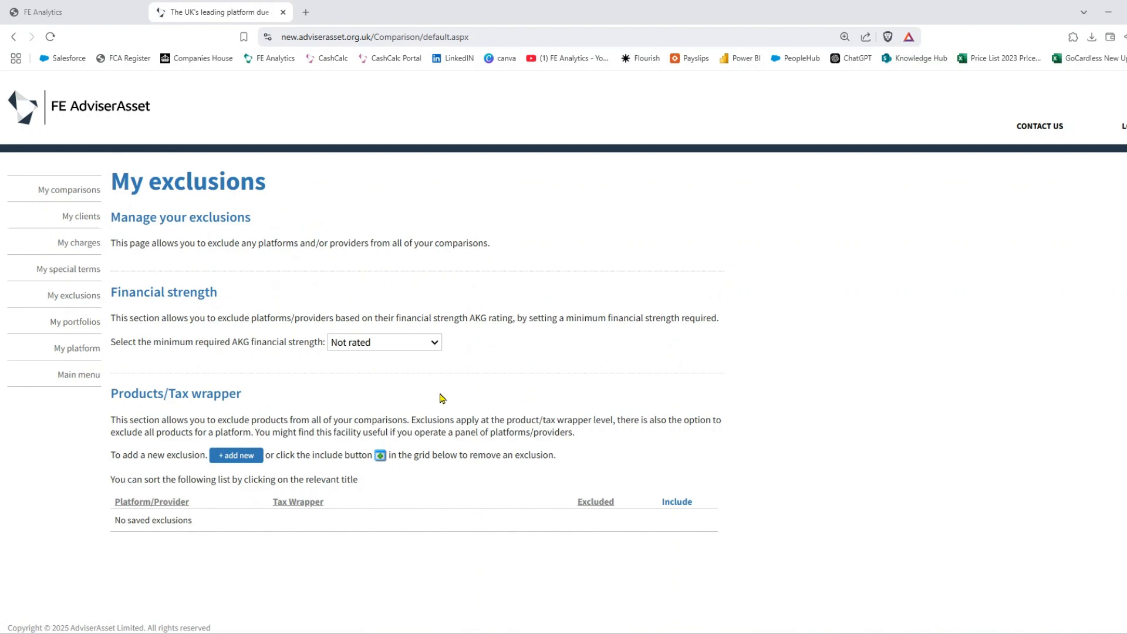
- Start adding a new provider exclusion on My exclusions
click(238, 458)
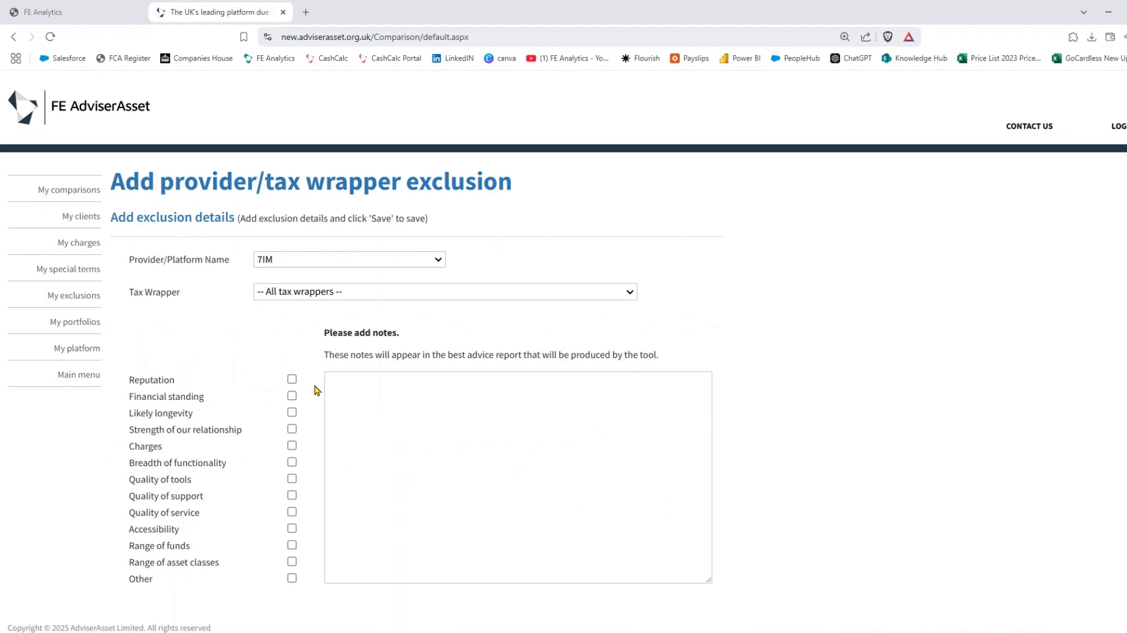
- Exclude 7IM for Reputation, Financial standing and Likely longevity, leaving it unsaved for My portfolios
click(326, 265)
click(317, 280)
click(291, 379)
click(292, 396)
click(292, 413)
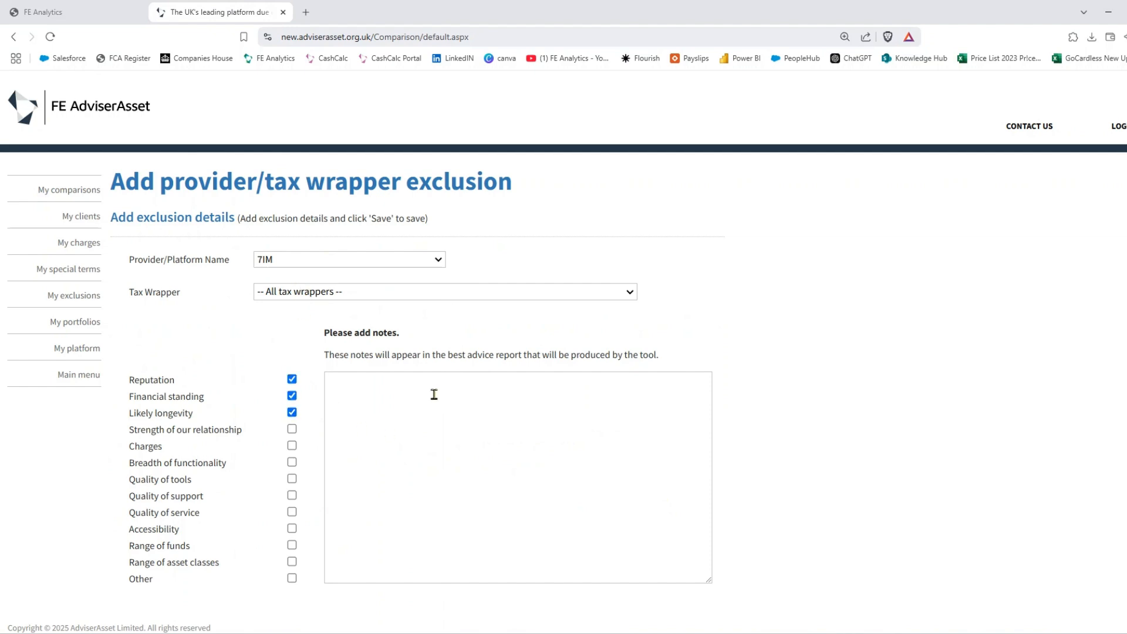
click(338, 260)
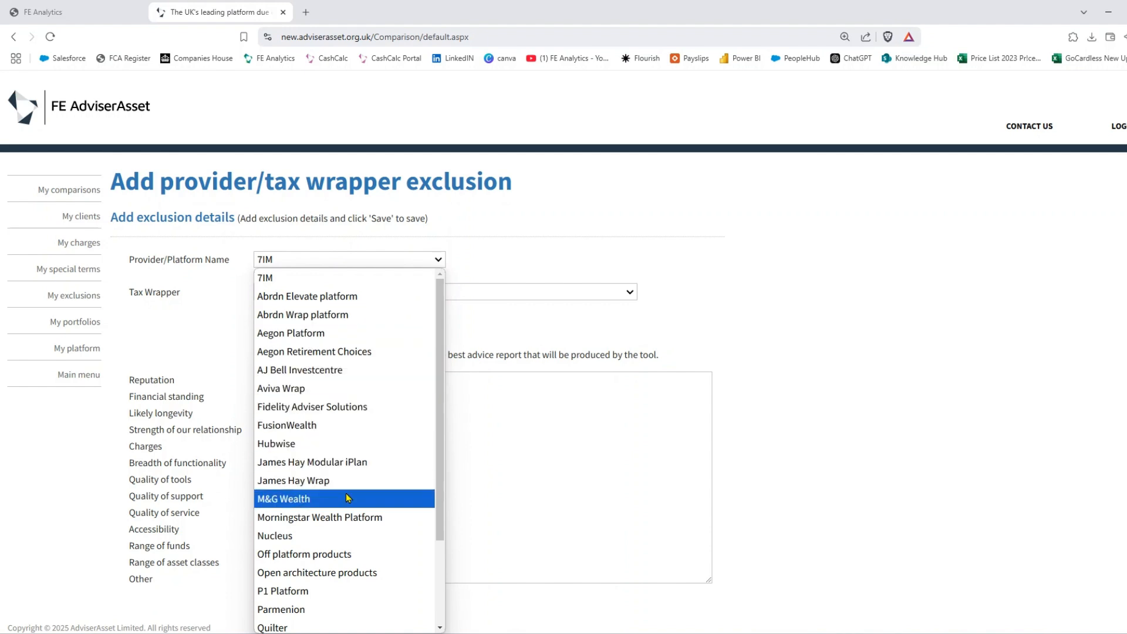
click(541, 412)
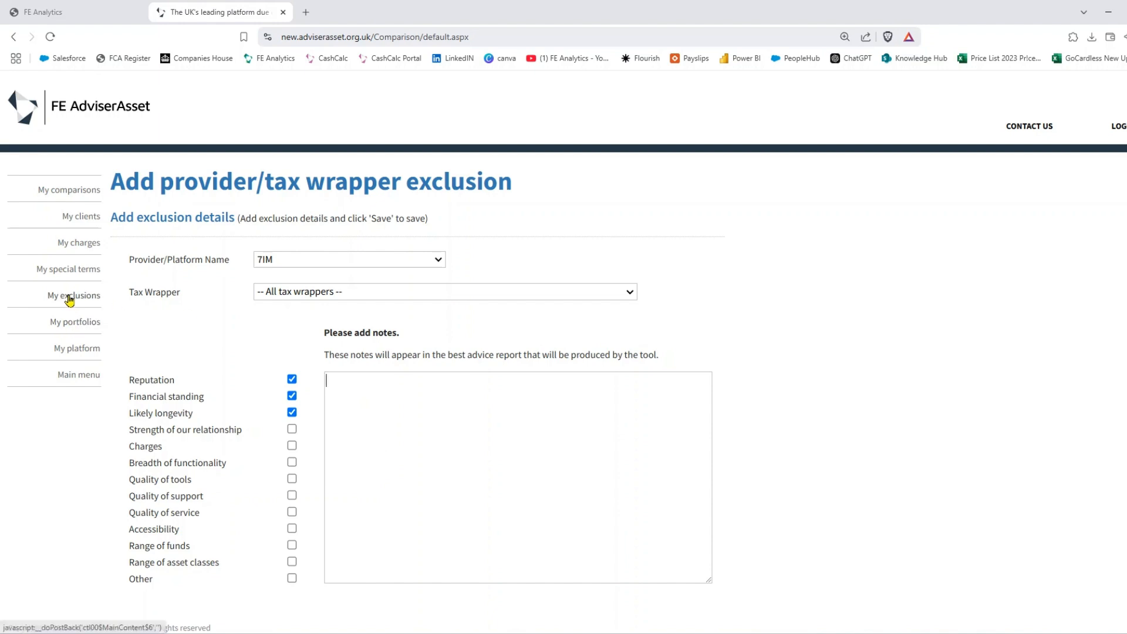
click(88, 327)
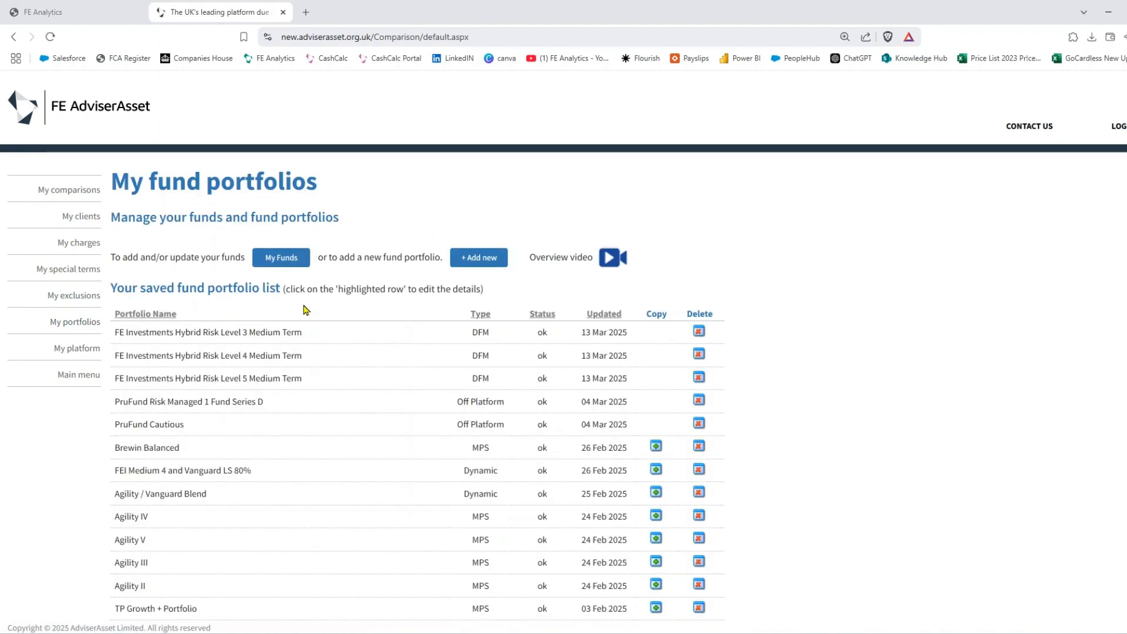
scroll(305, 310, down, 1)
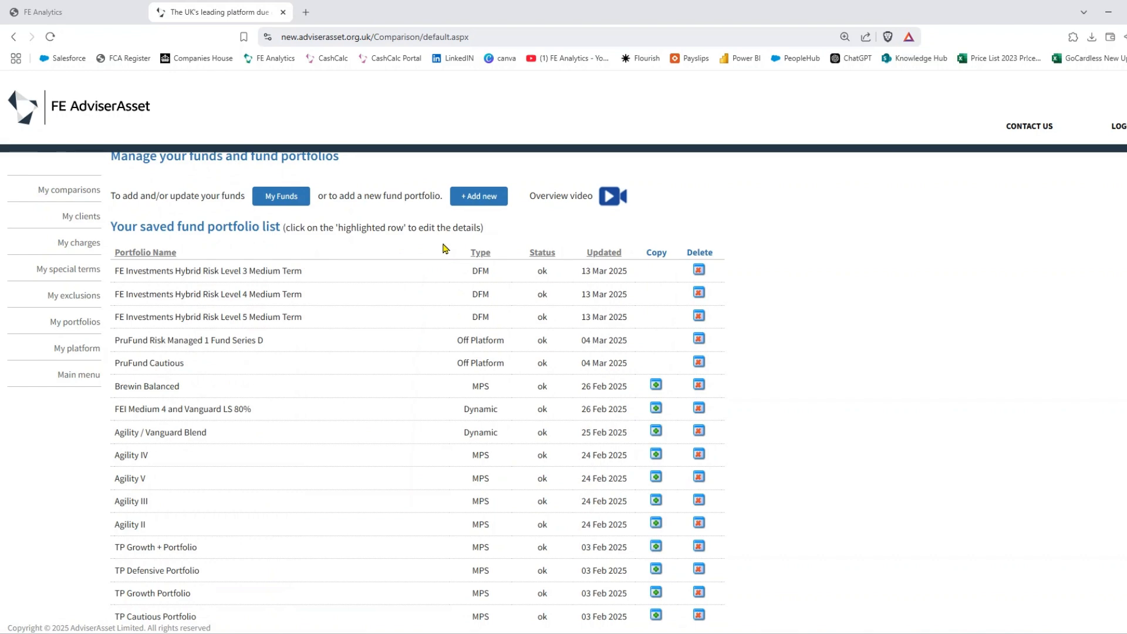
- Add a new fund portfolio of type MPS and continue to its setup page
scroll(446, 259, up, 1)
click(479, 262)
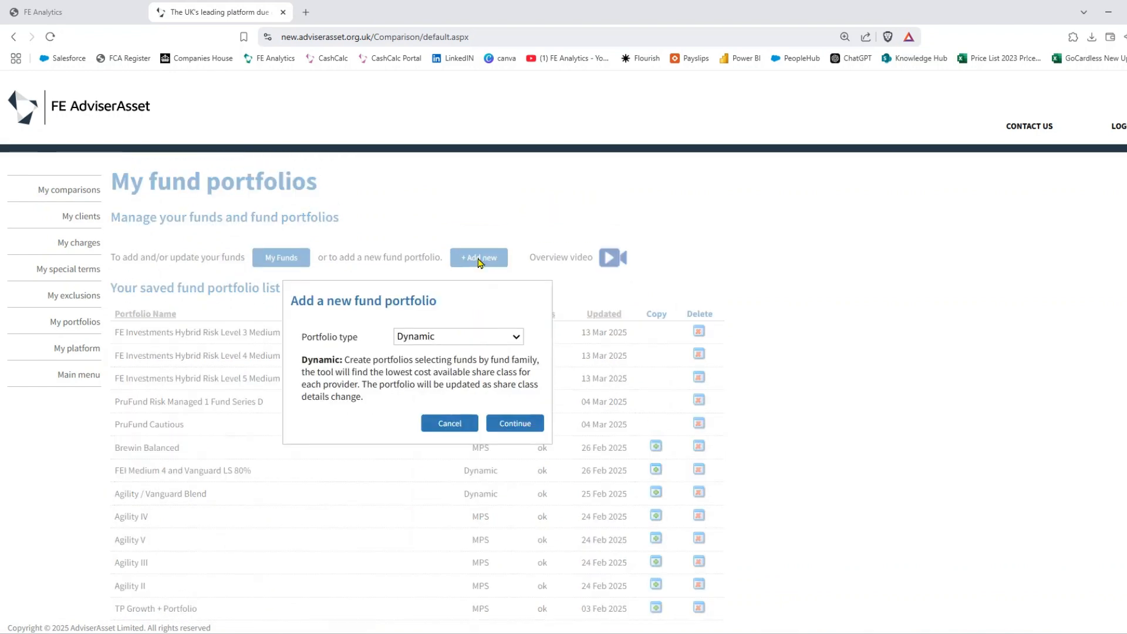
click(456, 336)
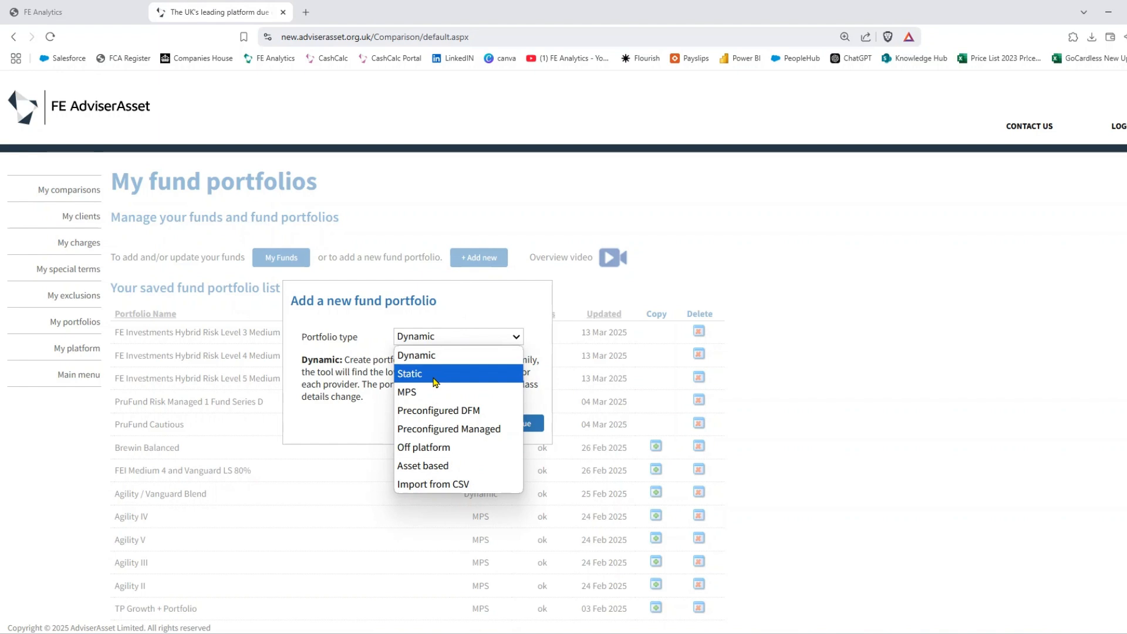
click(437, 394)
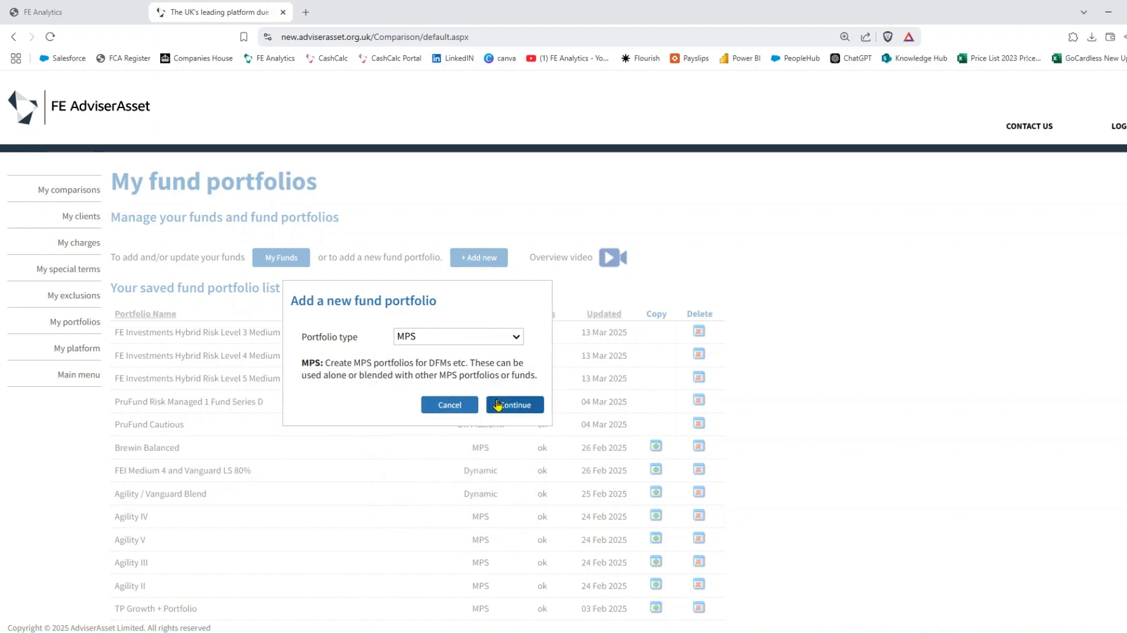
click(519, 406)
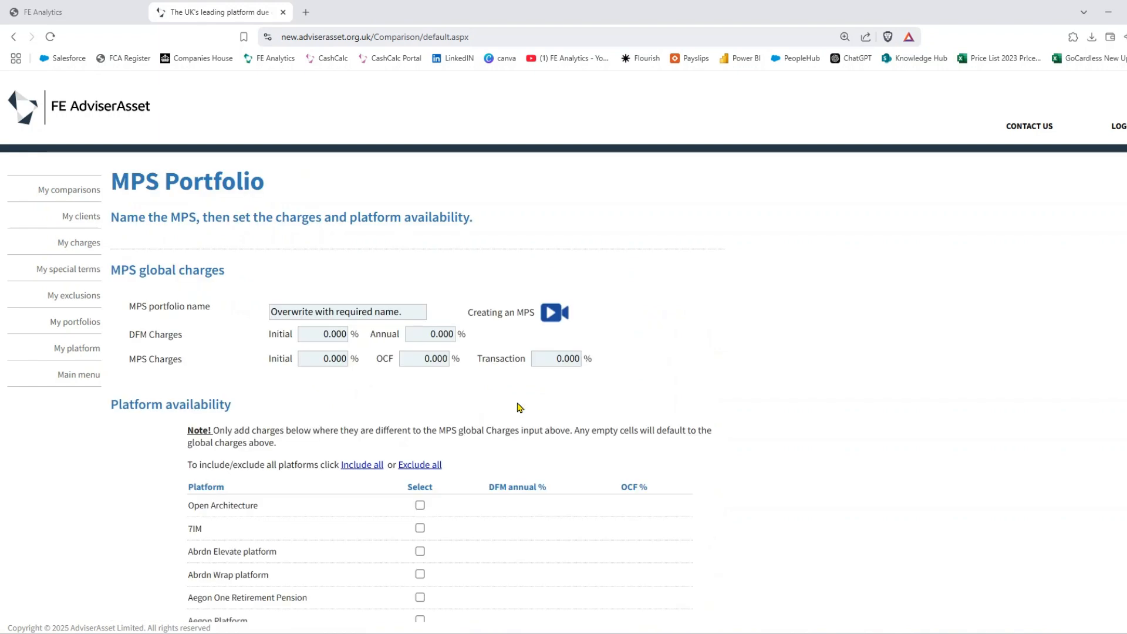
- Select the placeholder name and tick Abrdn Elevate, Abrdn Wrap, Aegon One Retirement Pension and Aegon Platform
triple_click(329, 312)
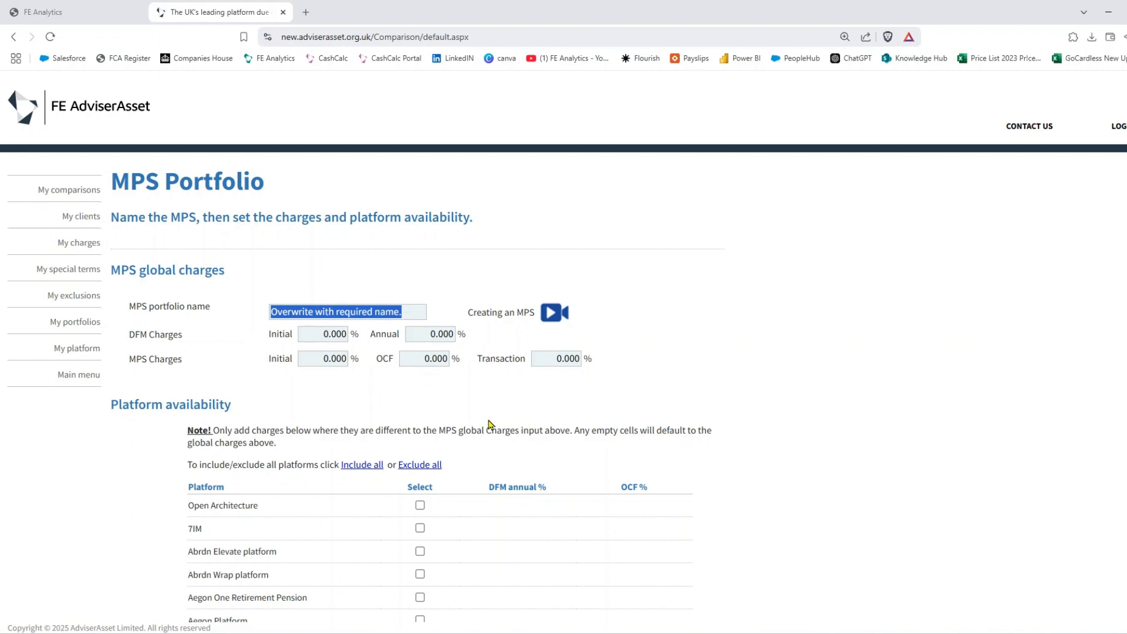
scroll(485, 419, down, 2)
click(420, 429)
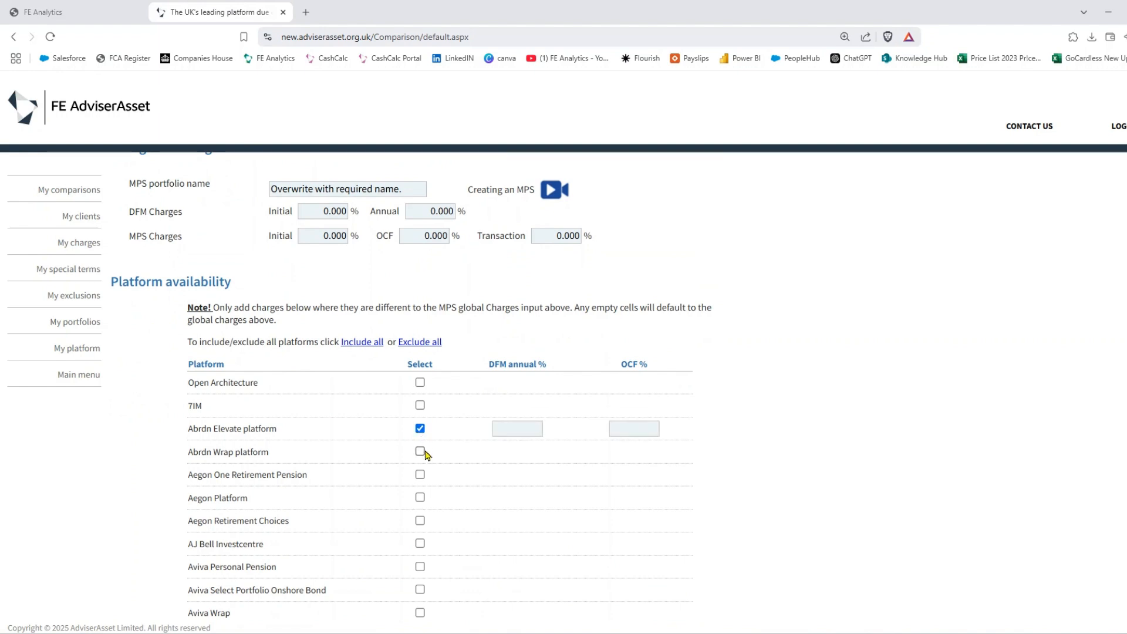
click(420, 452)
click(420, 474)
click(419, 498)
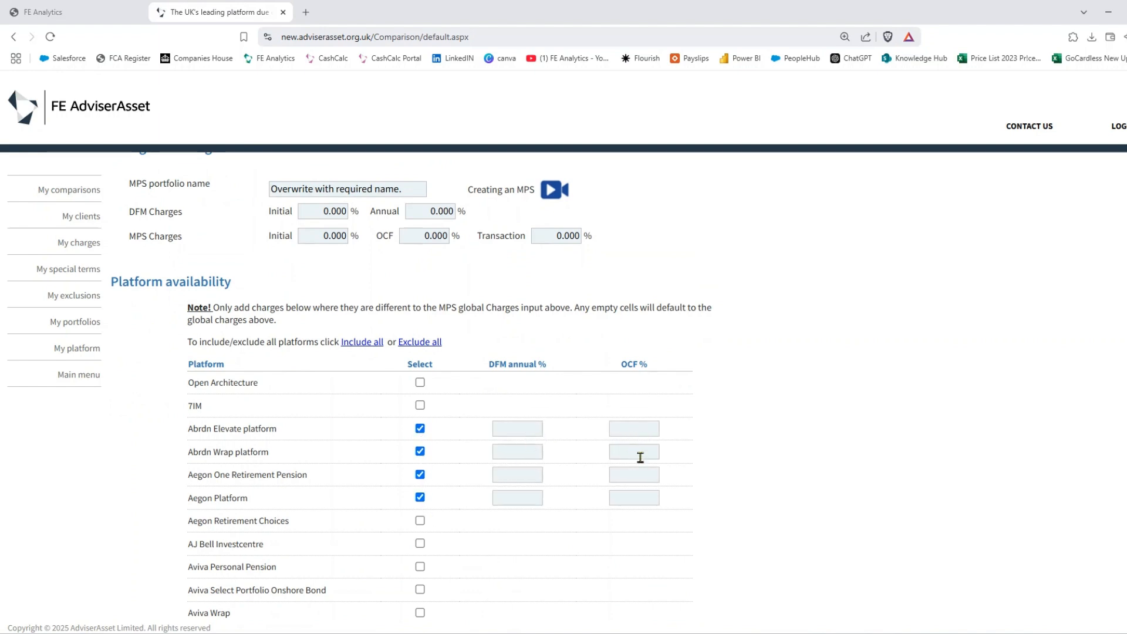
- Untick those four platforms, then request deletion of 'Overwrite with required name.' from the portfolios list
click(420, 430)
click(420, 451)
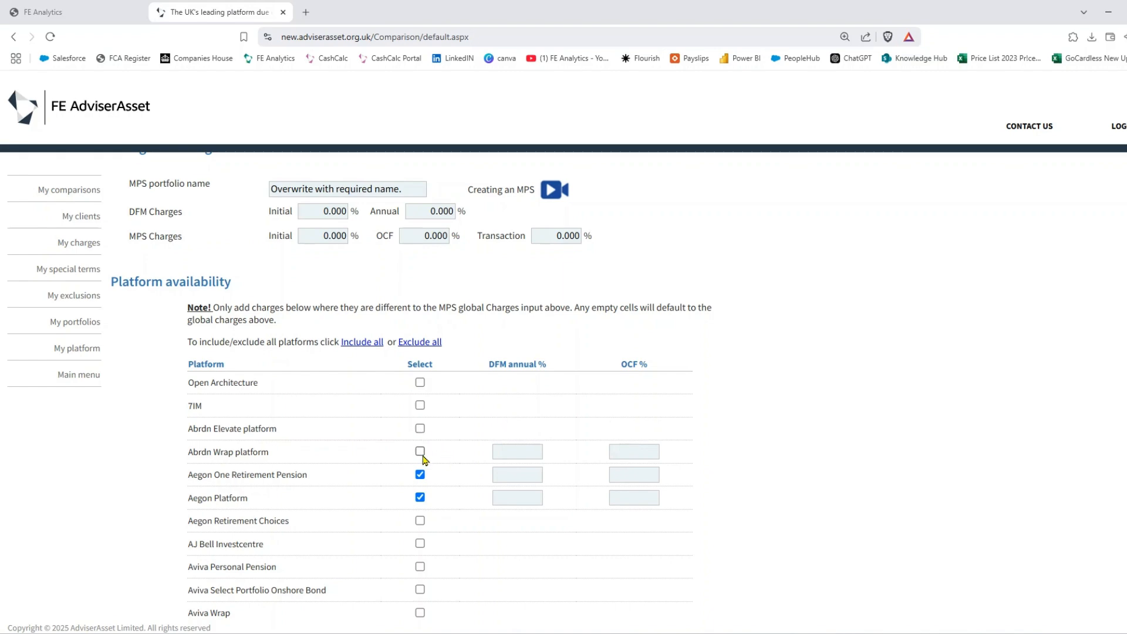
click(420, 475)
click(420, 497)
scroll(739, 410, down, 10)
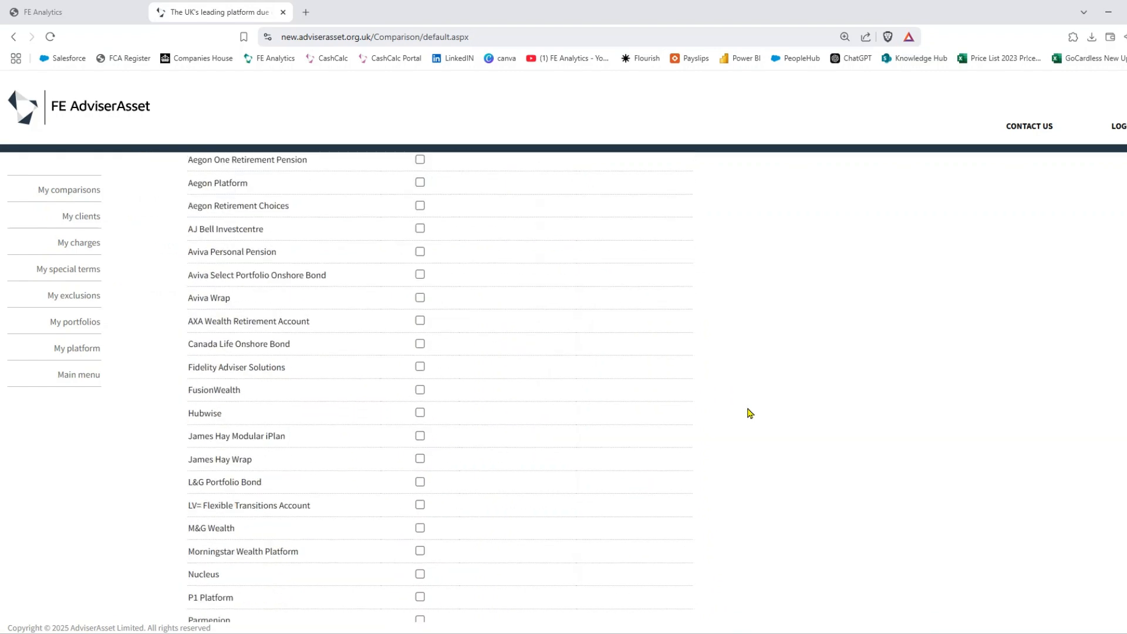
click(75, 323)
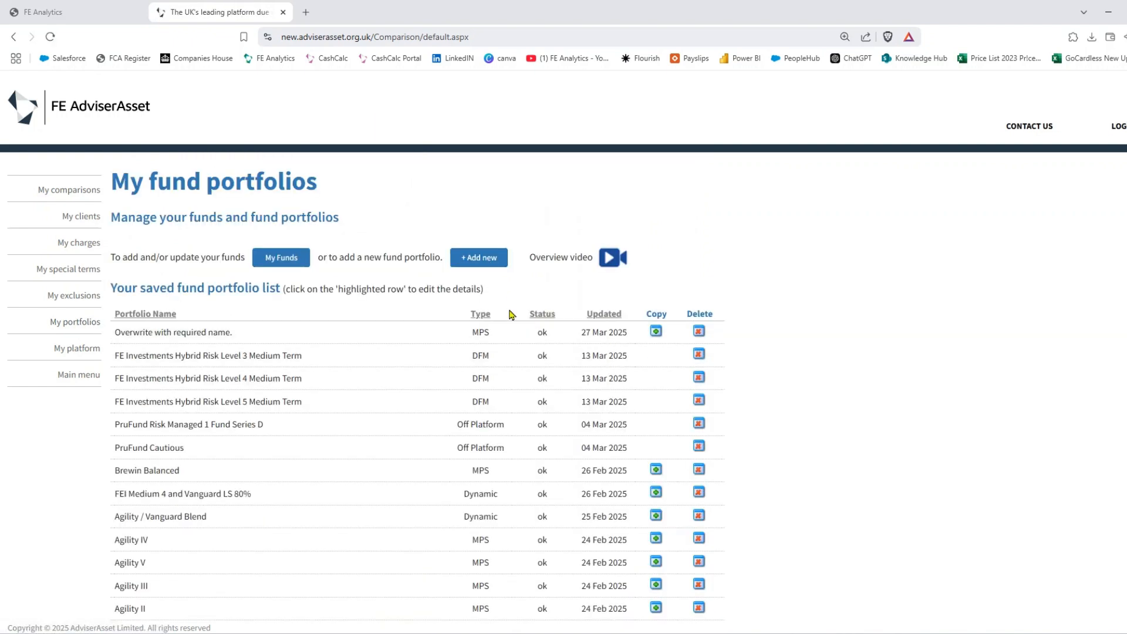
click(699, 333)
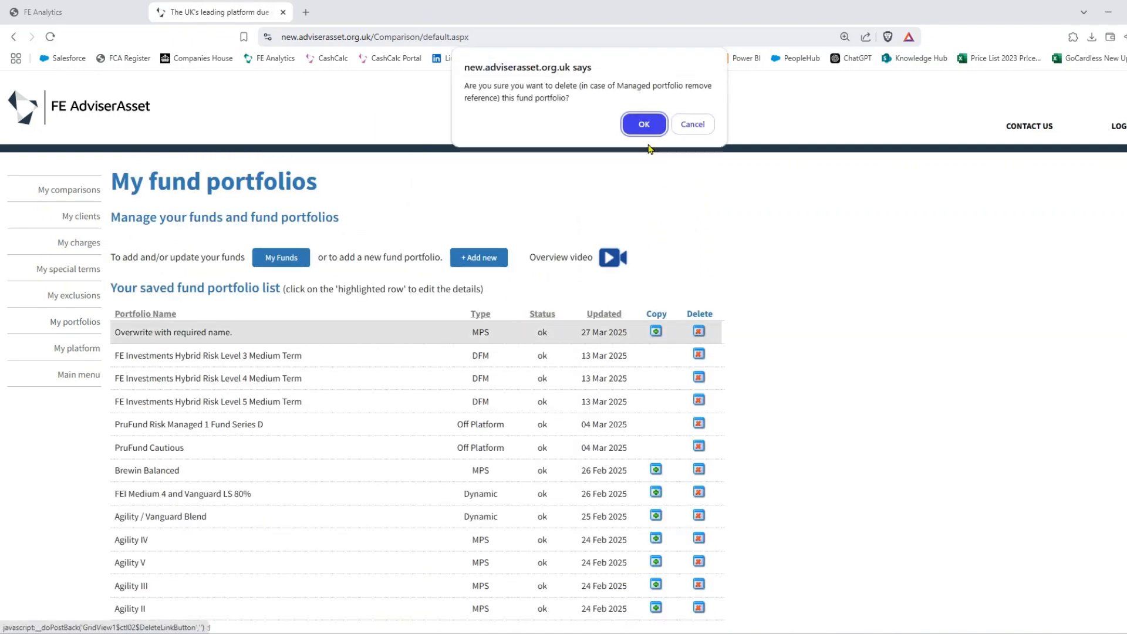
- Confirm the deletion and start a new portfolio of type Preconfigured DFM
click(644, 120)
click(482, 258)
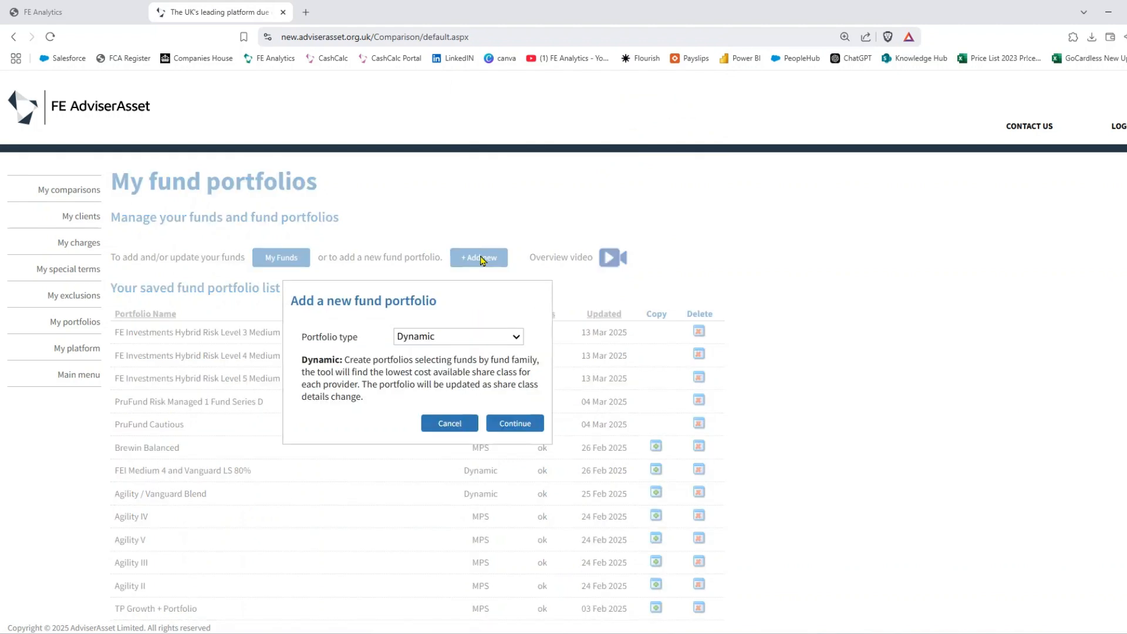
click(496, 336)
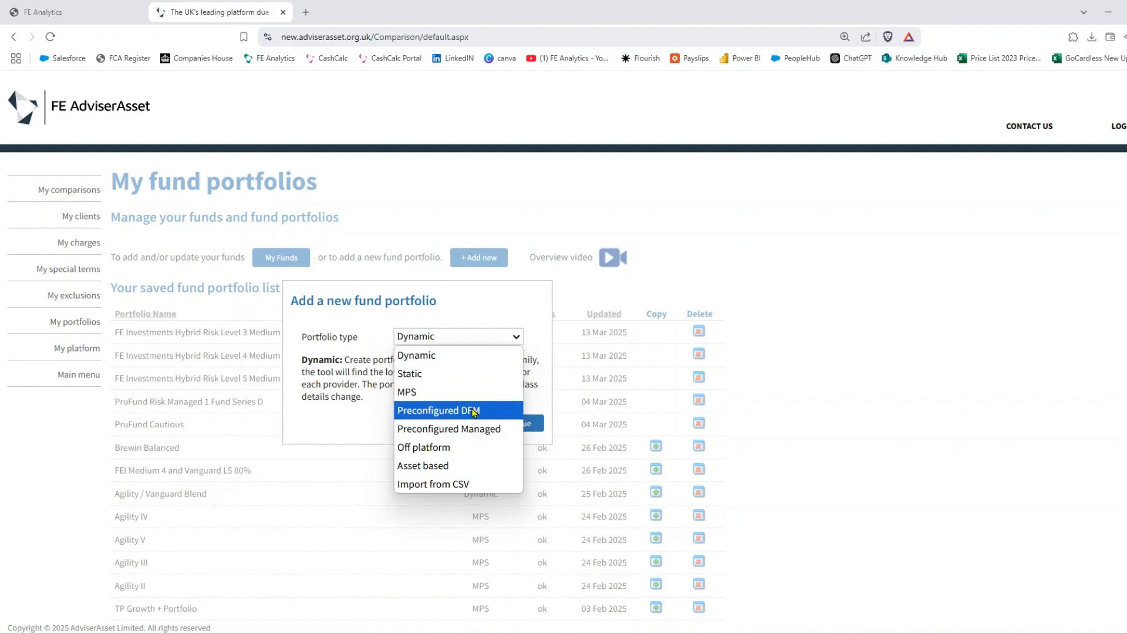
click(476, 411)
click(517, 408)
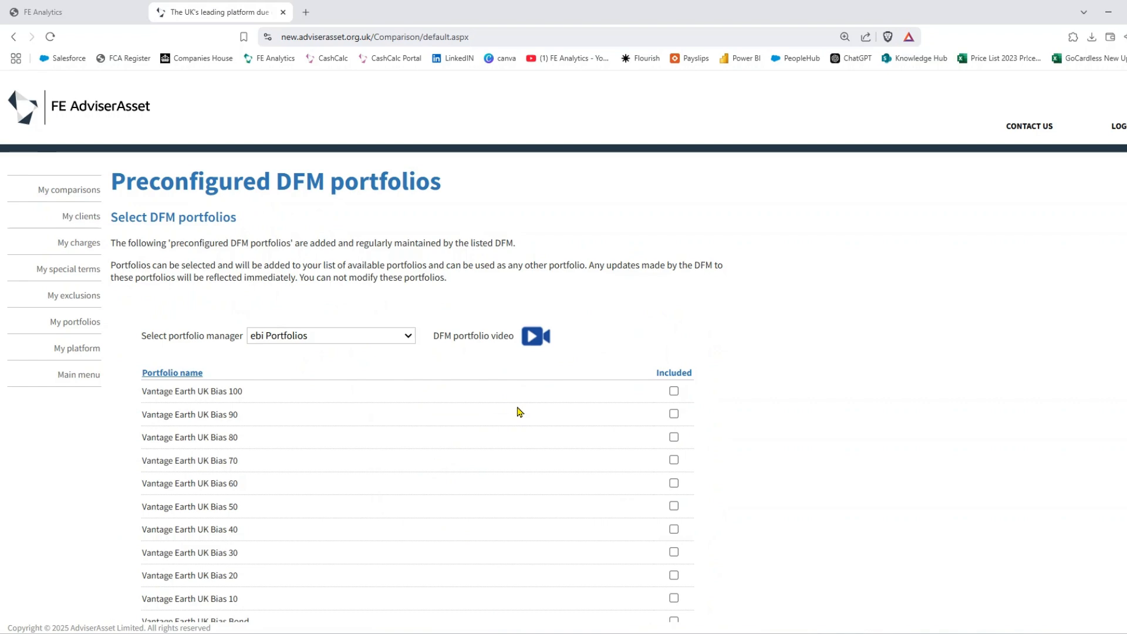
- Browse FE Investments' preconfigured DFM portfolios, then return to My portfolios and add a new one
click(380, 340)
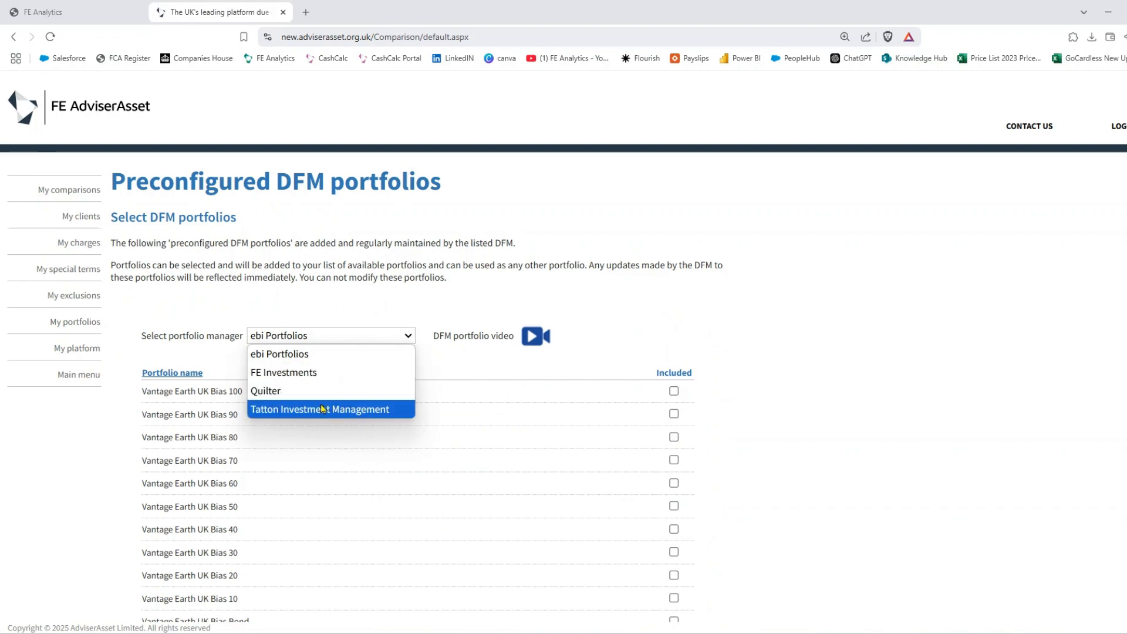
click(324, 372)
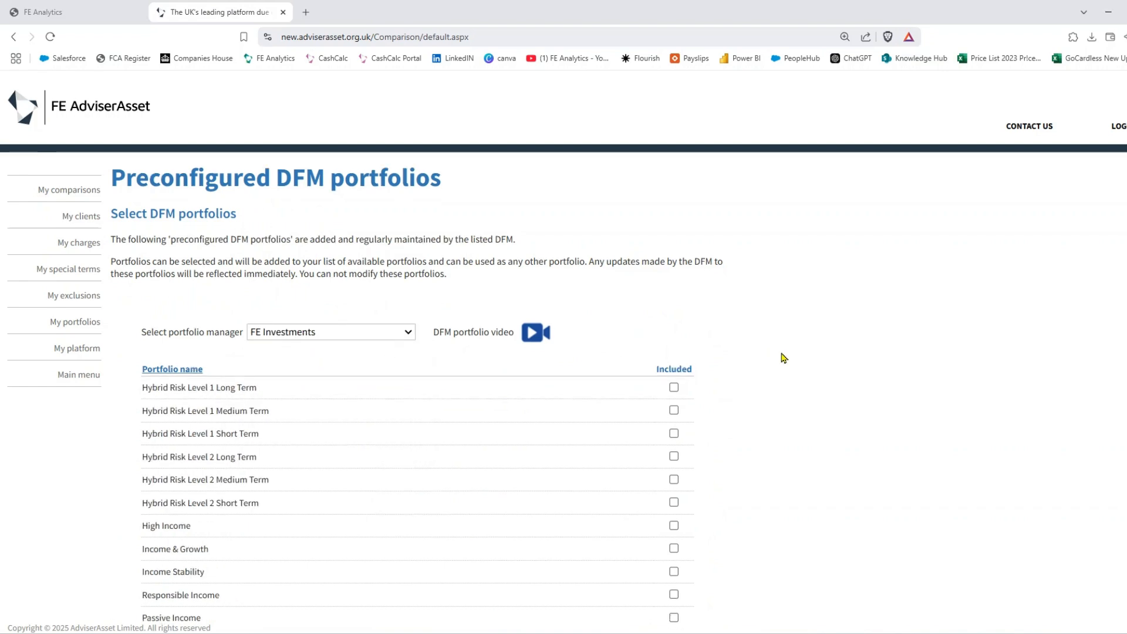
scroll(340, 327, down, 3)
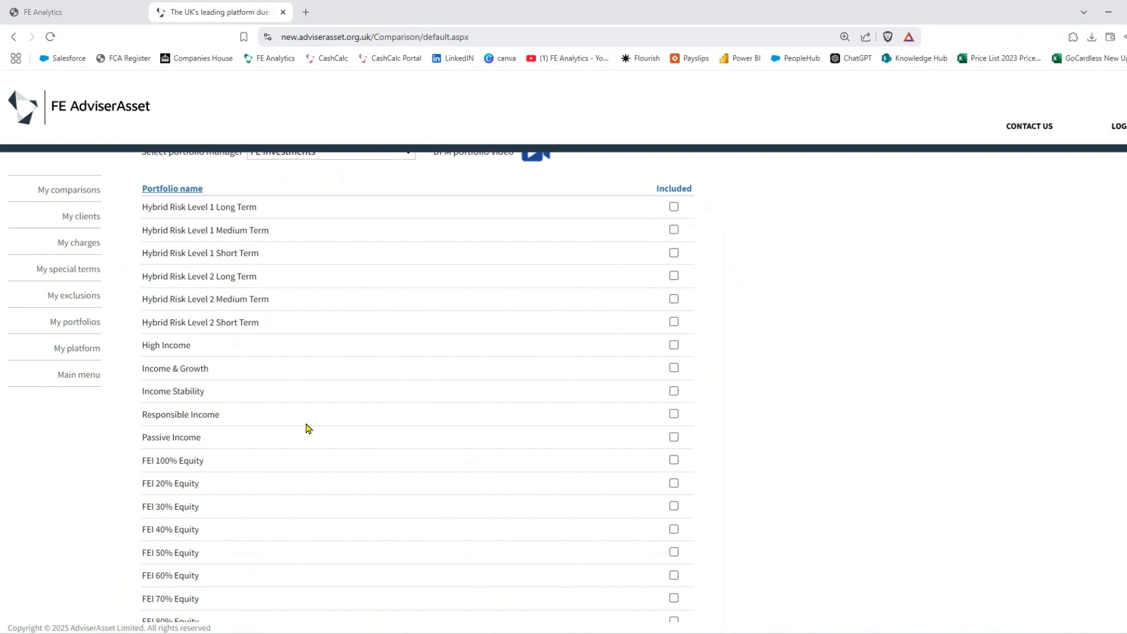
scroll(501, 372, down, 5)
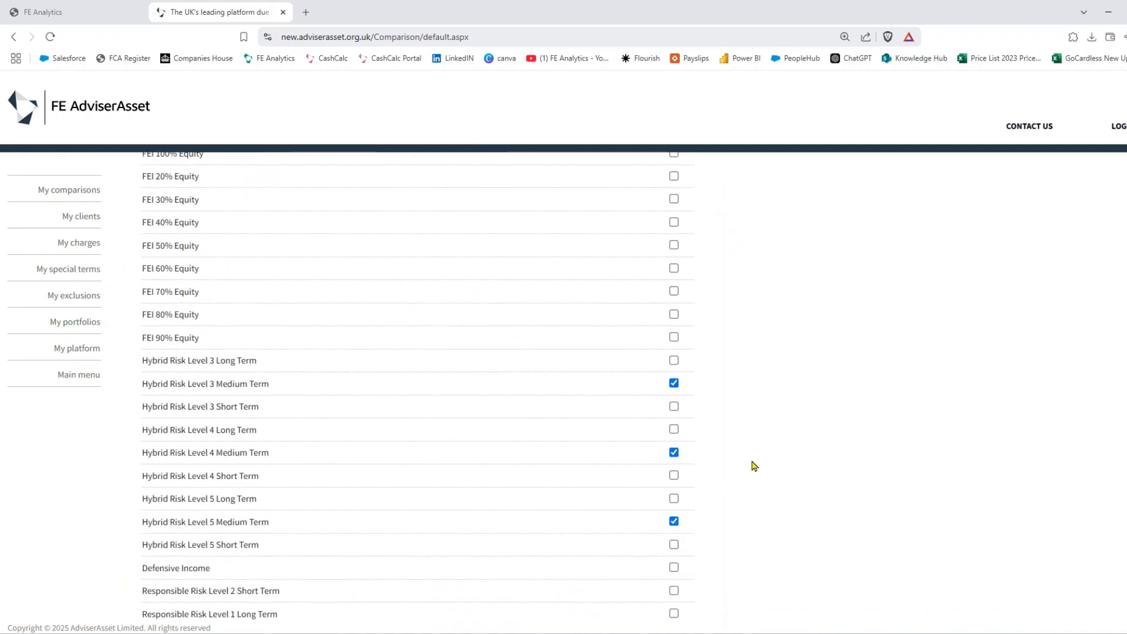
scroll(758, 464, down, 10)
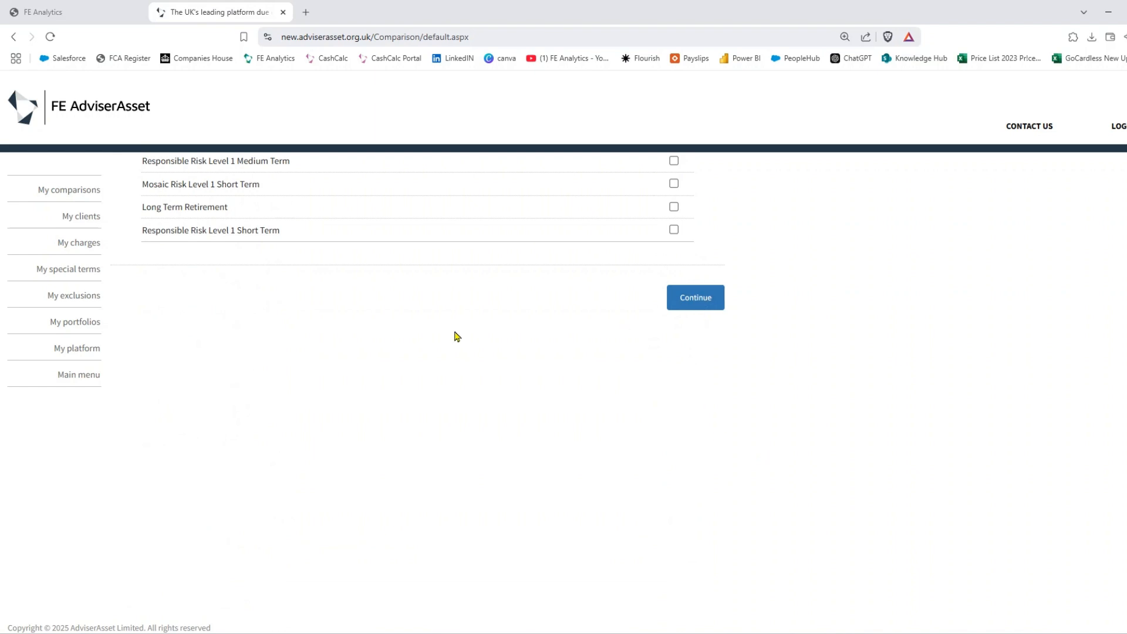
click(70, 327)
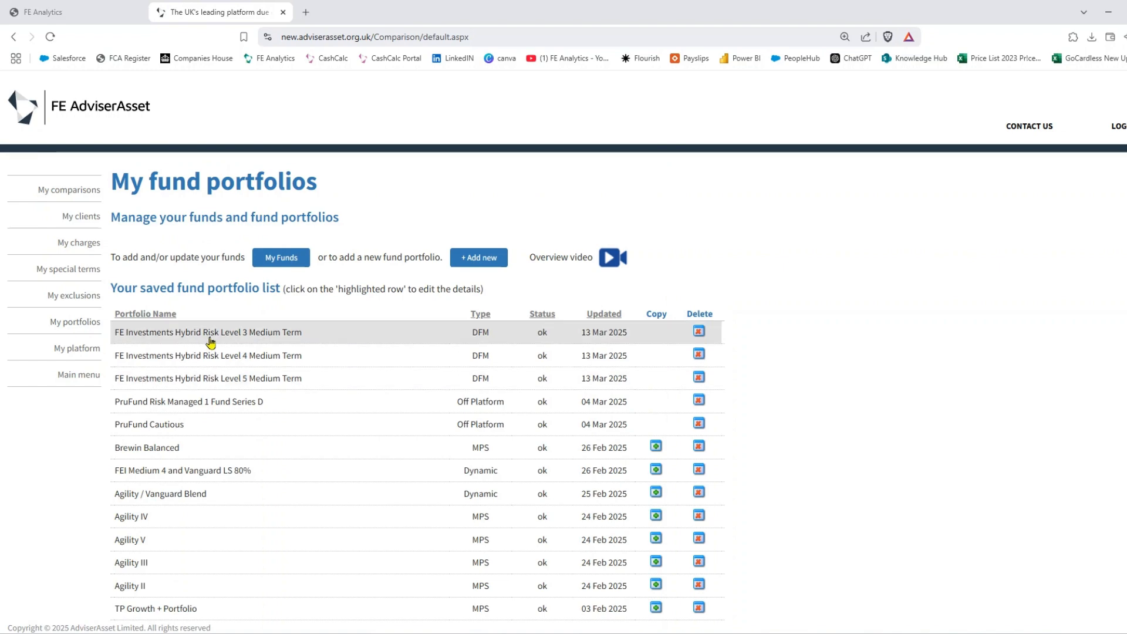
click(479, 257)
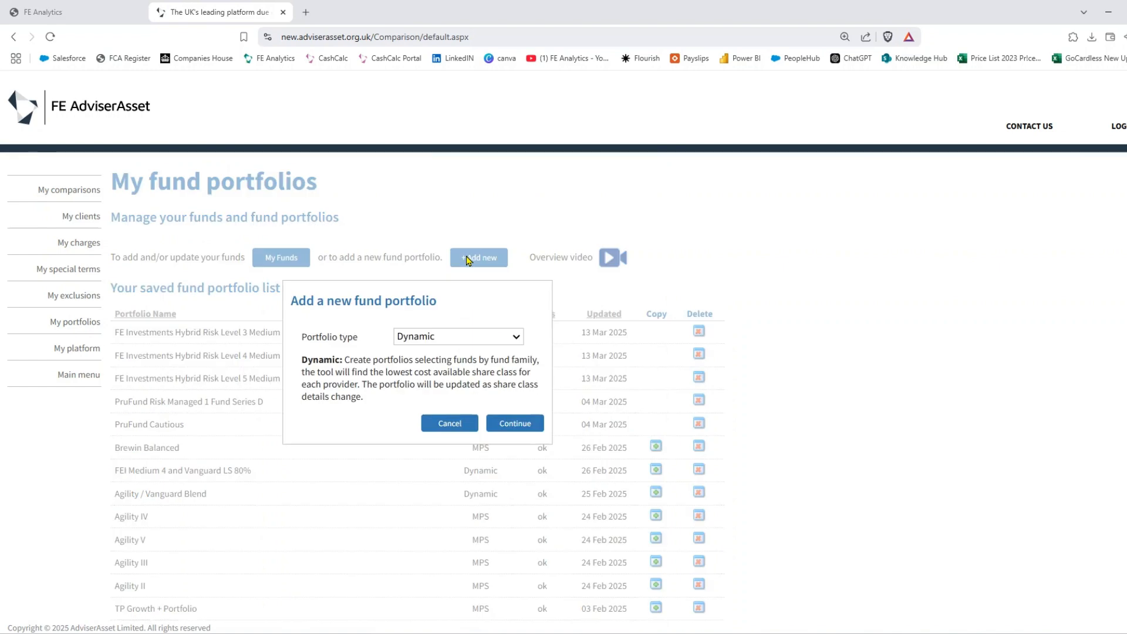
- Start a new portfolio of type Off platform in the portfolio builder
click(458, 339)
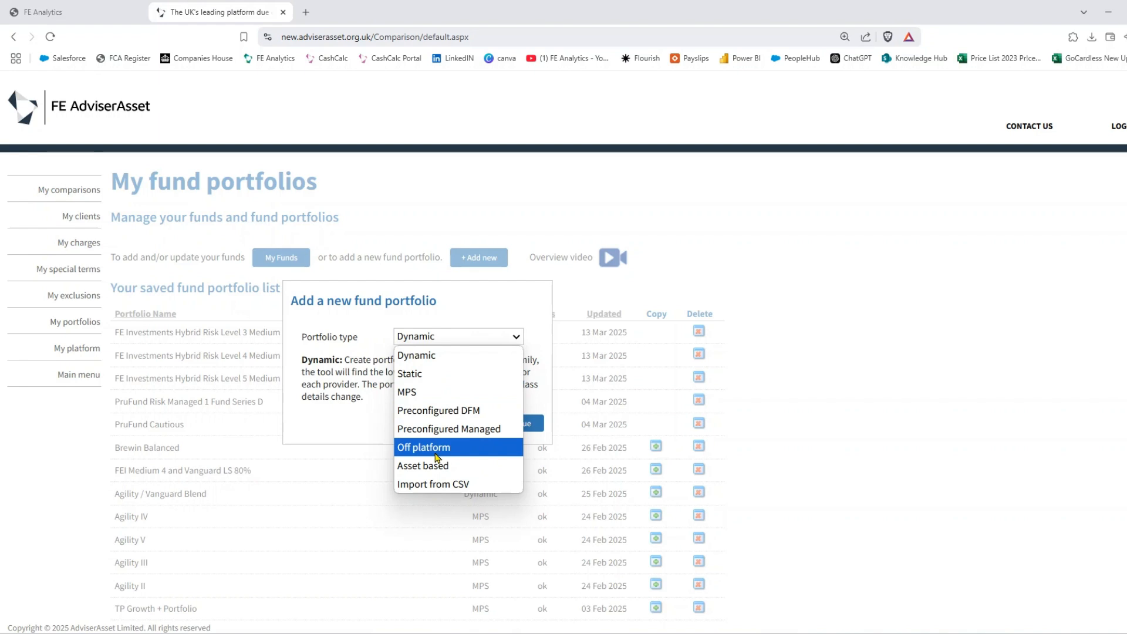
click(436, 452)
click(522, 408)
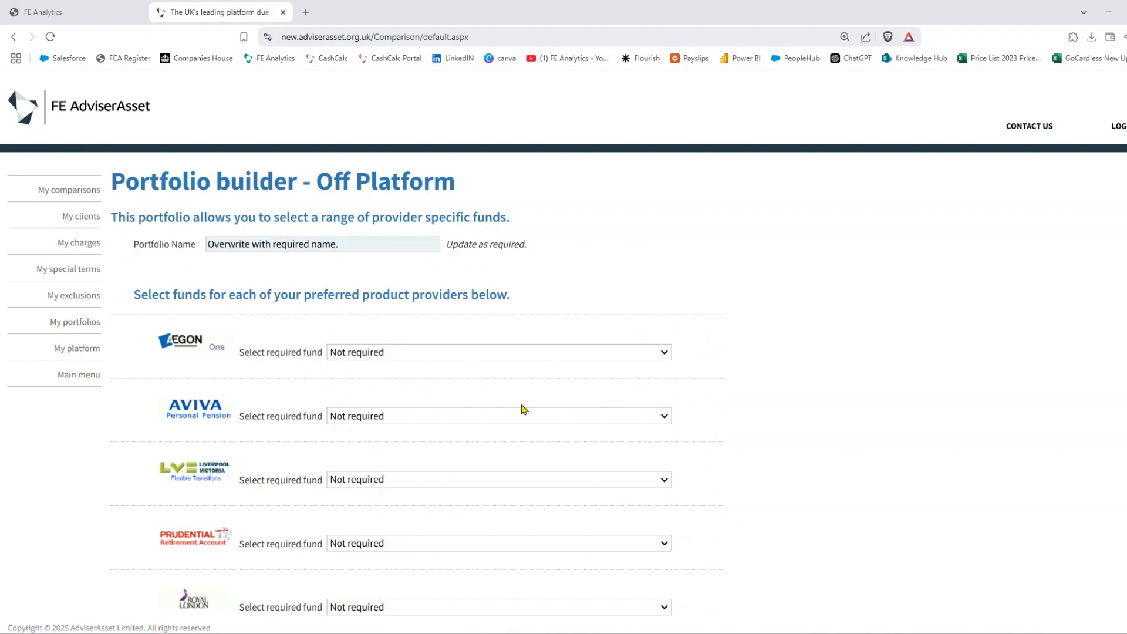
- Look through Prudential's PruFund fund list, leaving it Not required
scroll(524, 409, down, 1)
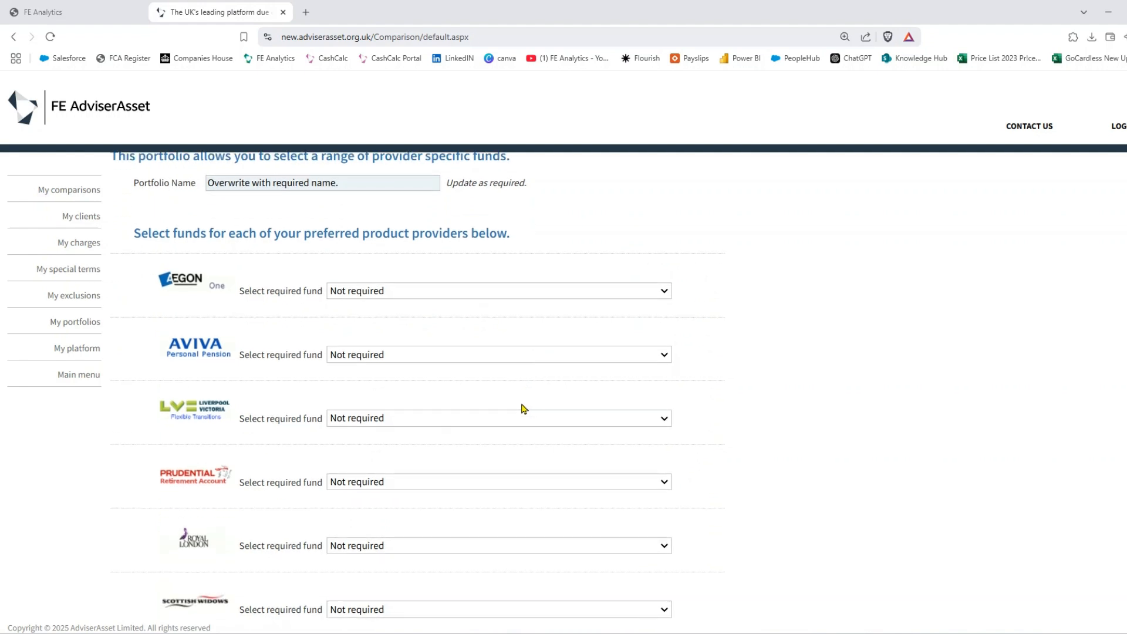
click(458, 482)
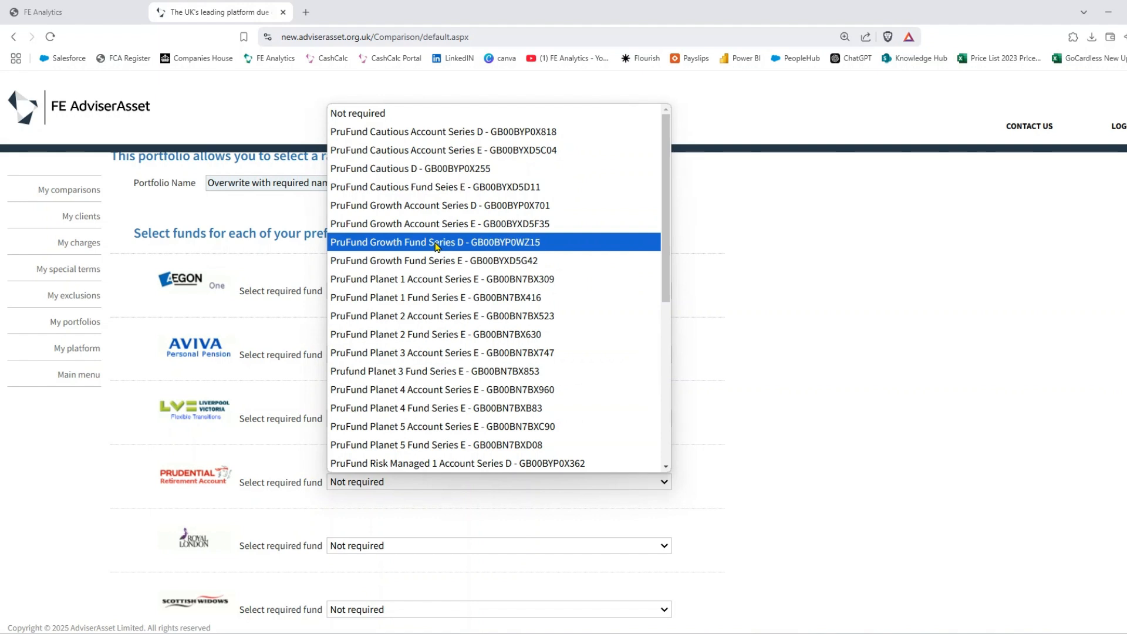
click(762, 389)
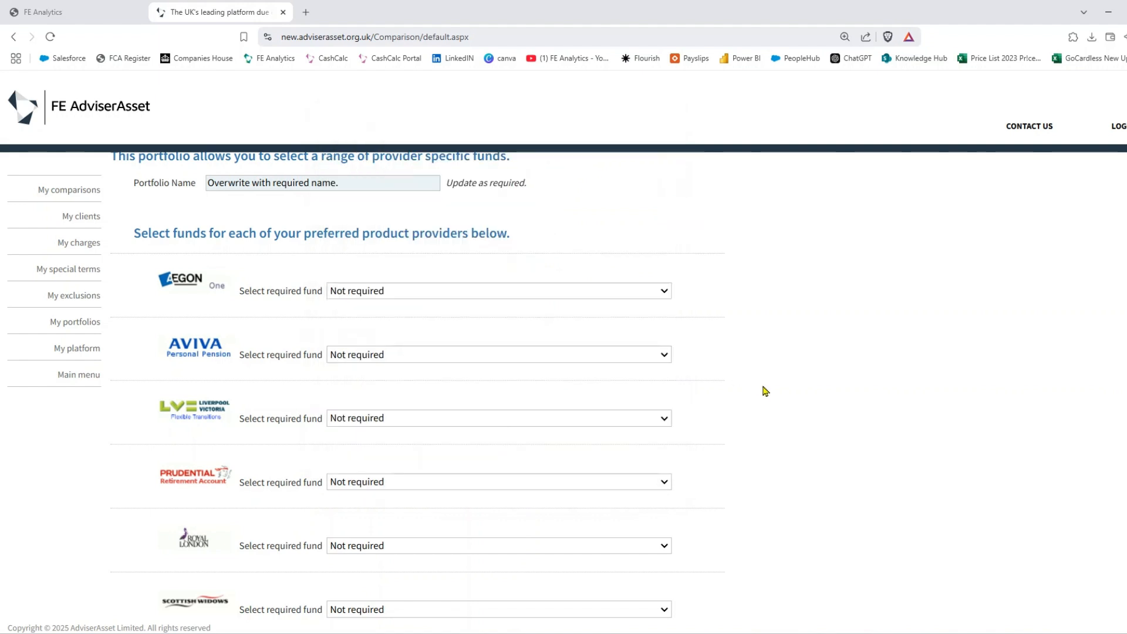
- From My portfolios, add a new portfolio of type Import from CSV and continue to the import page
click(72, 322)
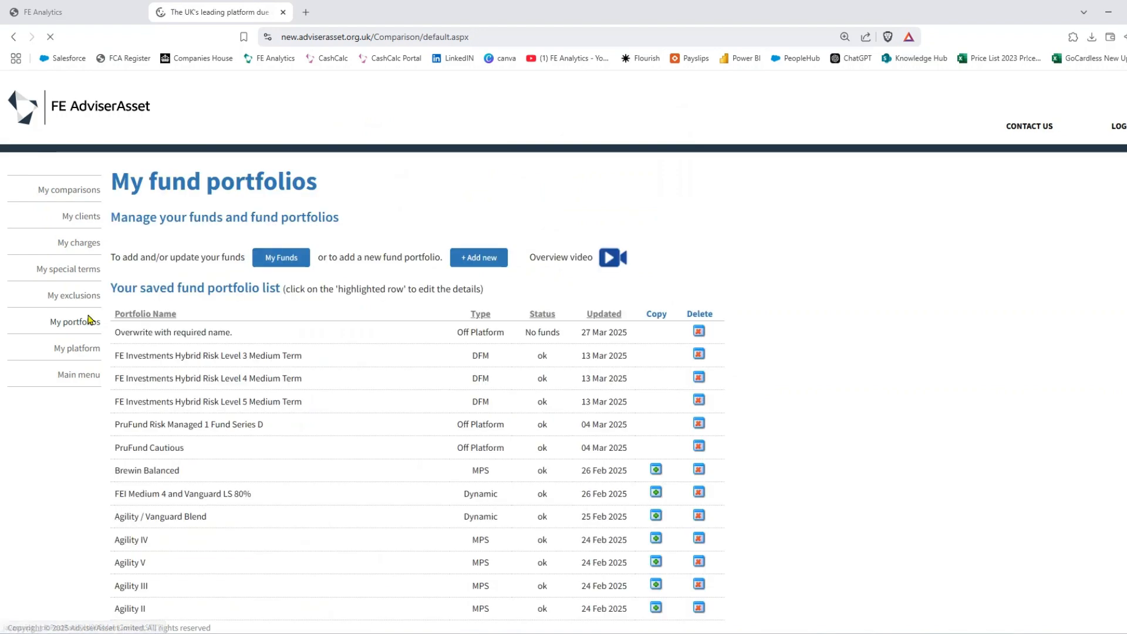
click(493, 264)
click(481, 337)
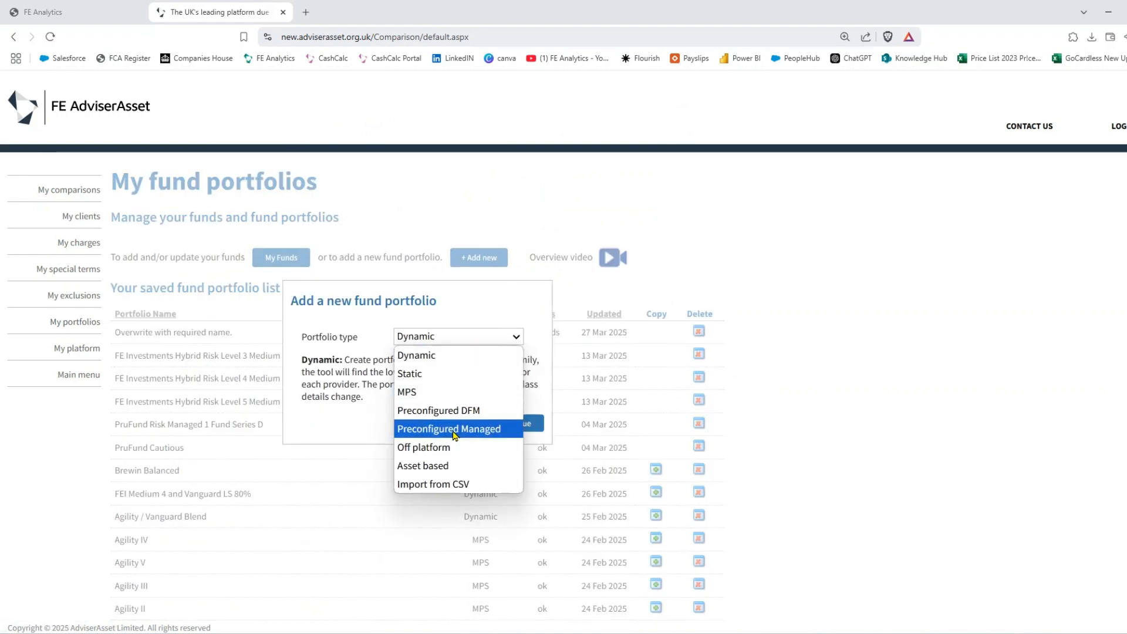
click(431, 485)
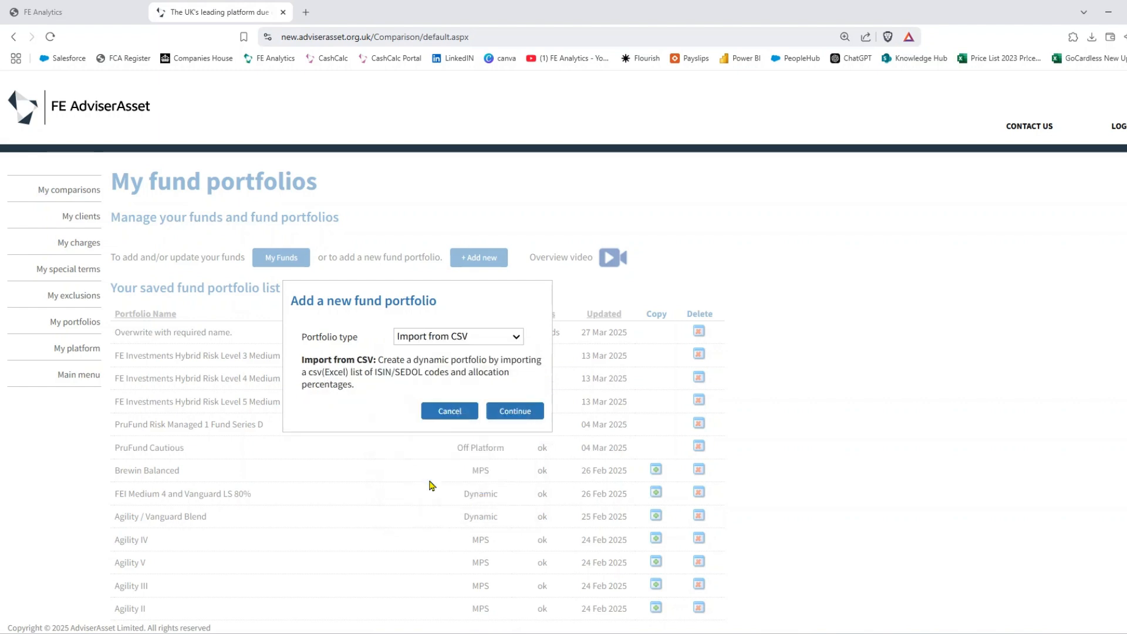
click(512, 411)
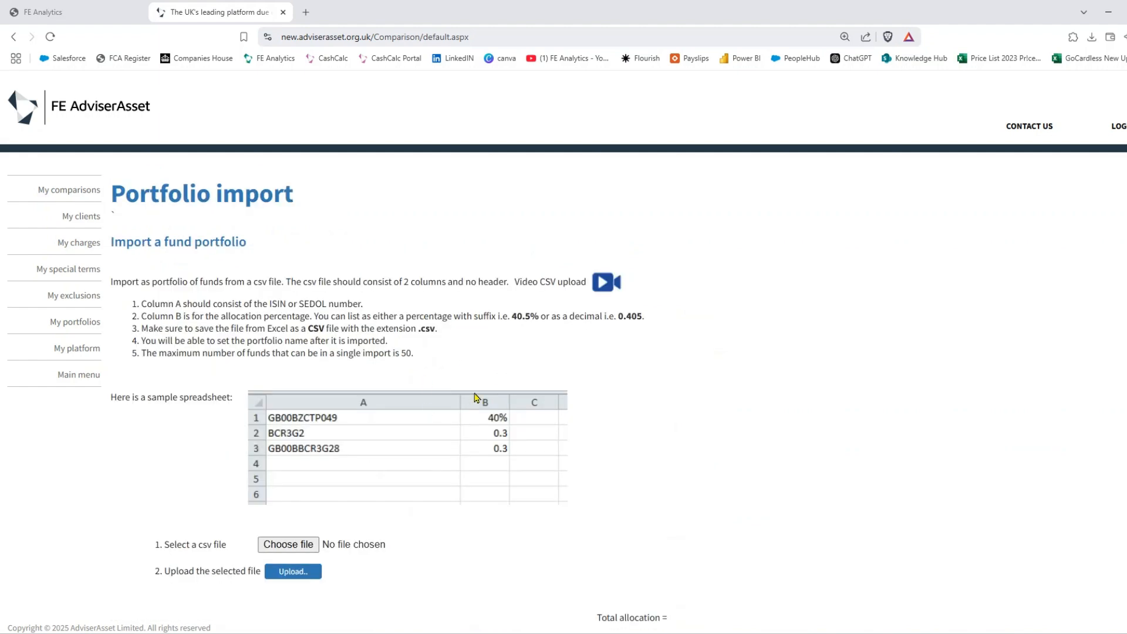
- In FE Analytics, open the client's proposed portfolio in a maximized Portfolio Builder
click(81, 12)
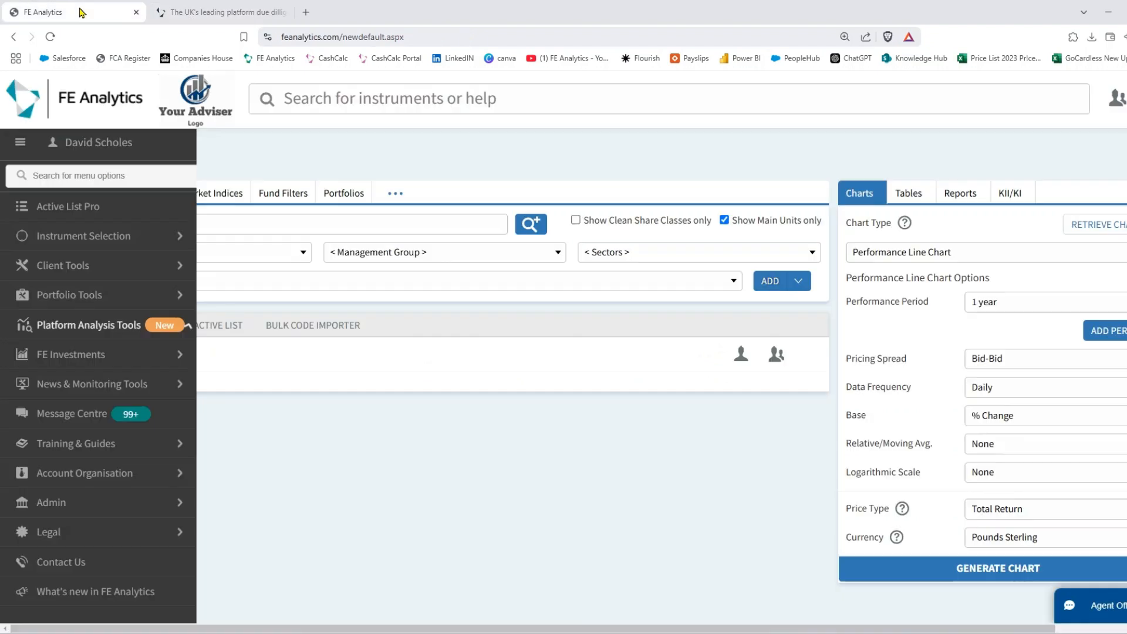
click(339, 201)
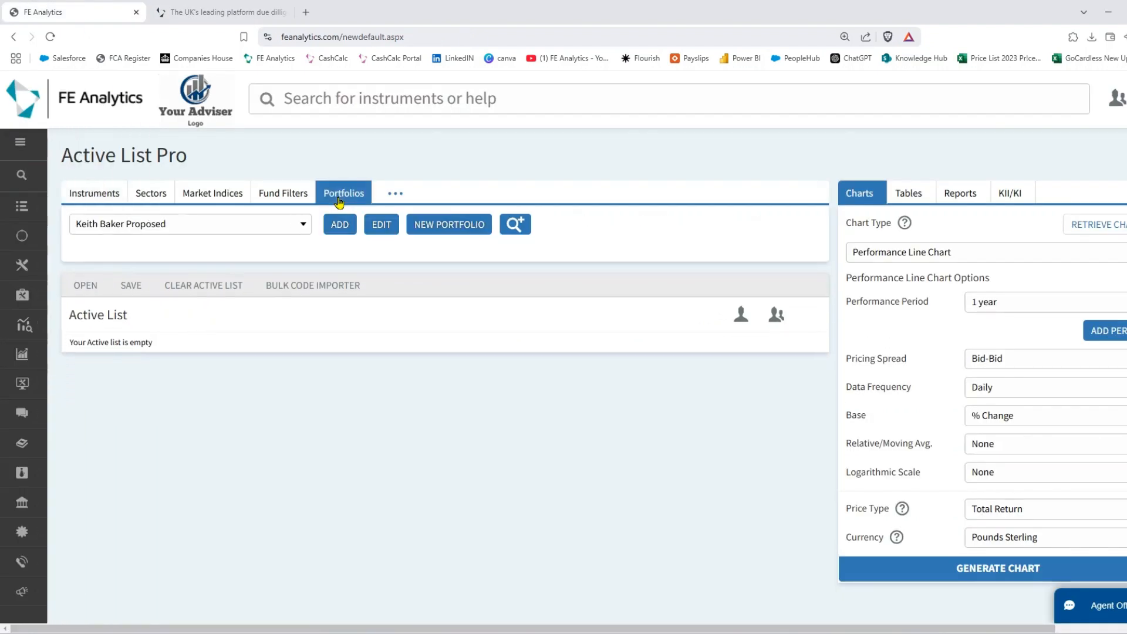
click(382, 224)
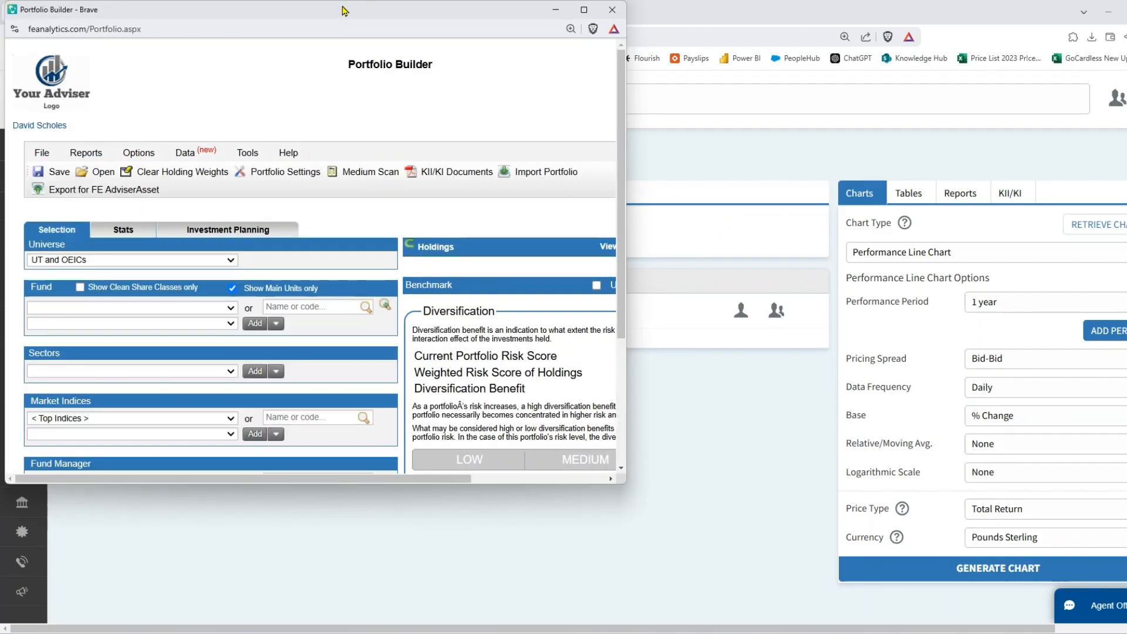
double_click(343, 10)
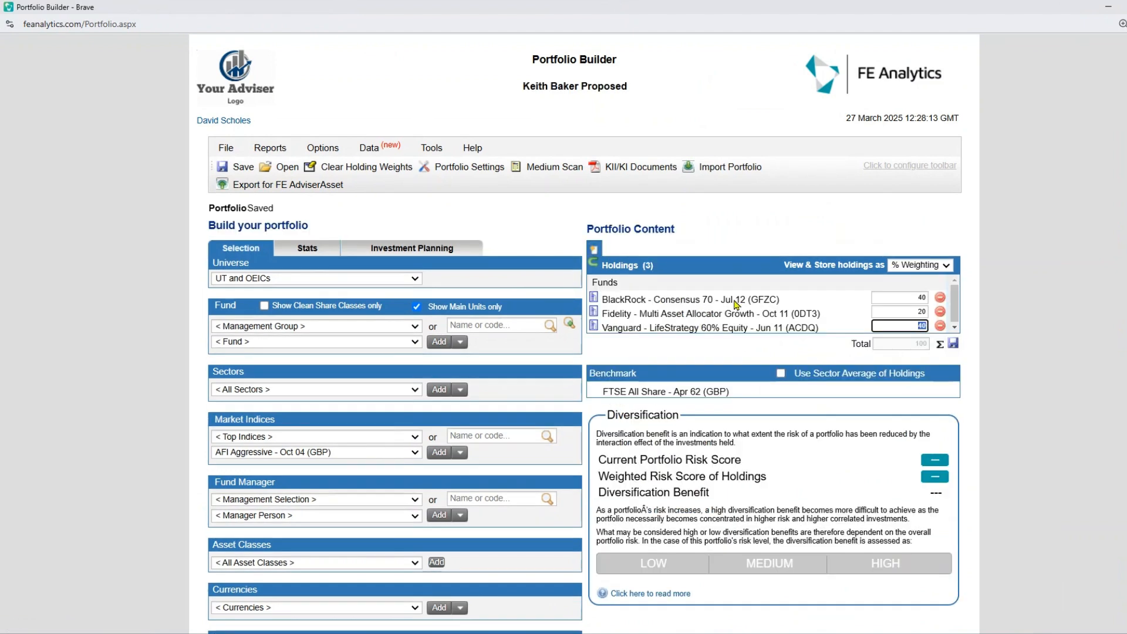
- Export the 40/20/40 portfolio for FE AdviserAsset as 'Proposed Portfolio KB.csv'
click(306, 185)
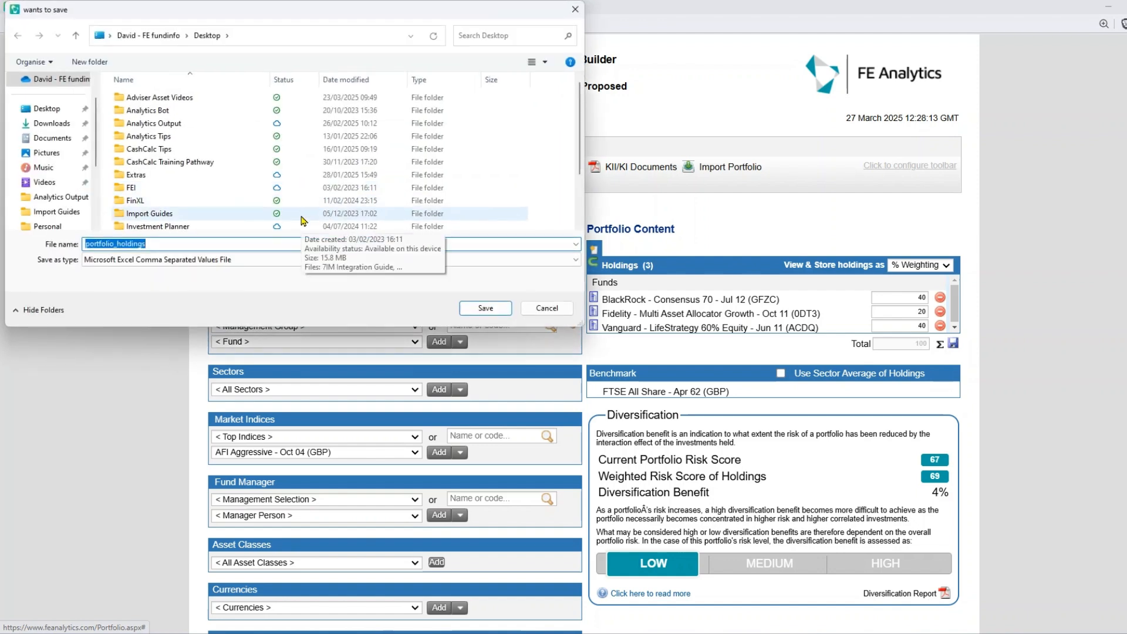
text(Proposed P)
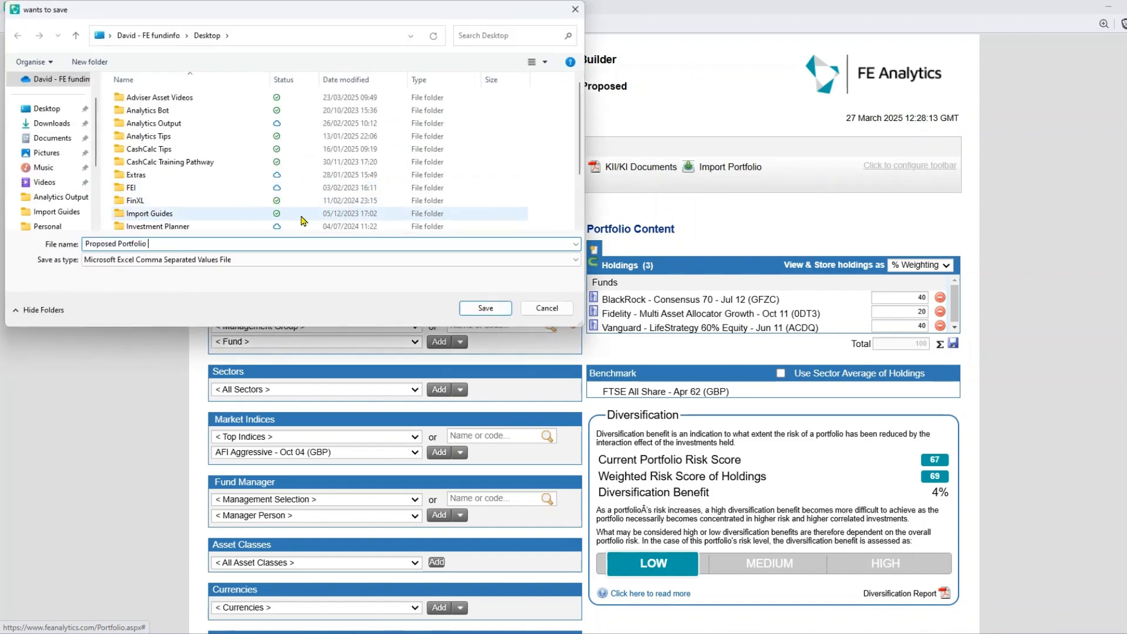
text(ortfolio KB)
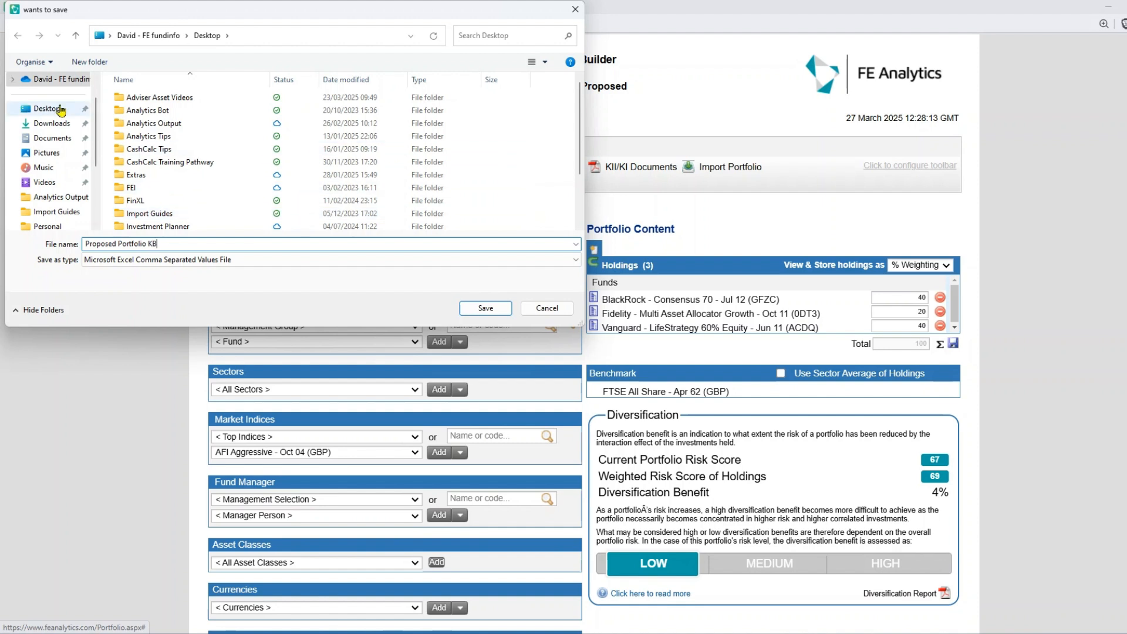
click(491, 308)
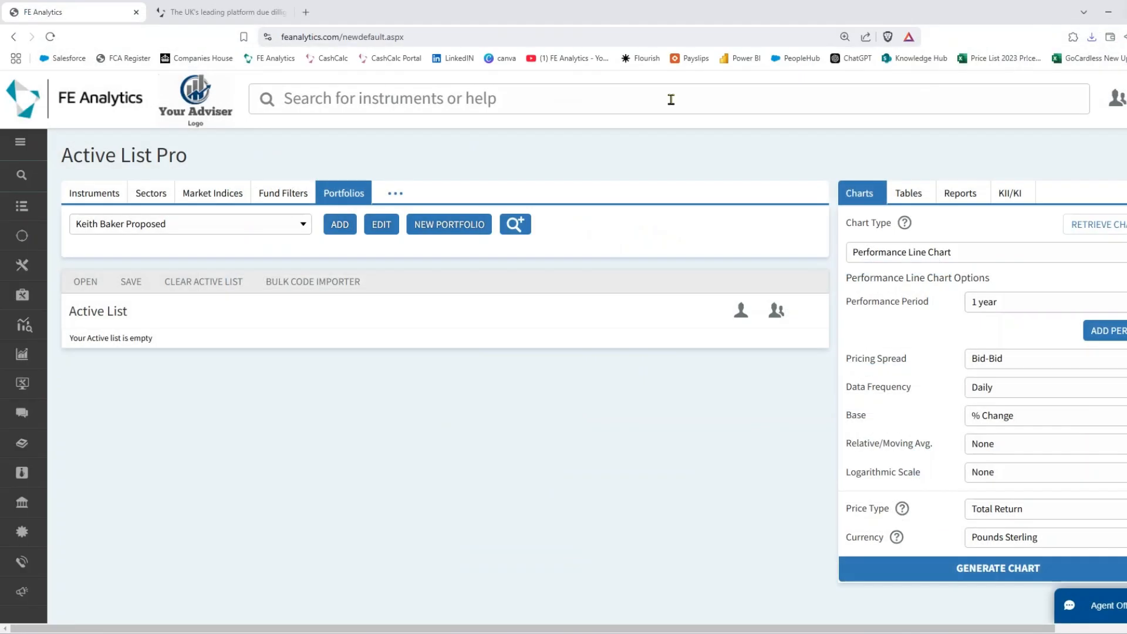
- Choose Proposed Portfolio KB.csv on the AdviserAsset import page and upload it
click(214, 14)
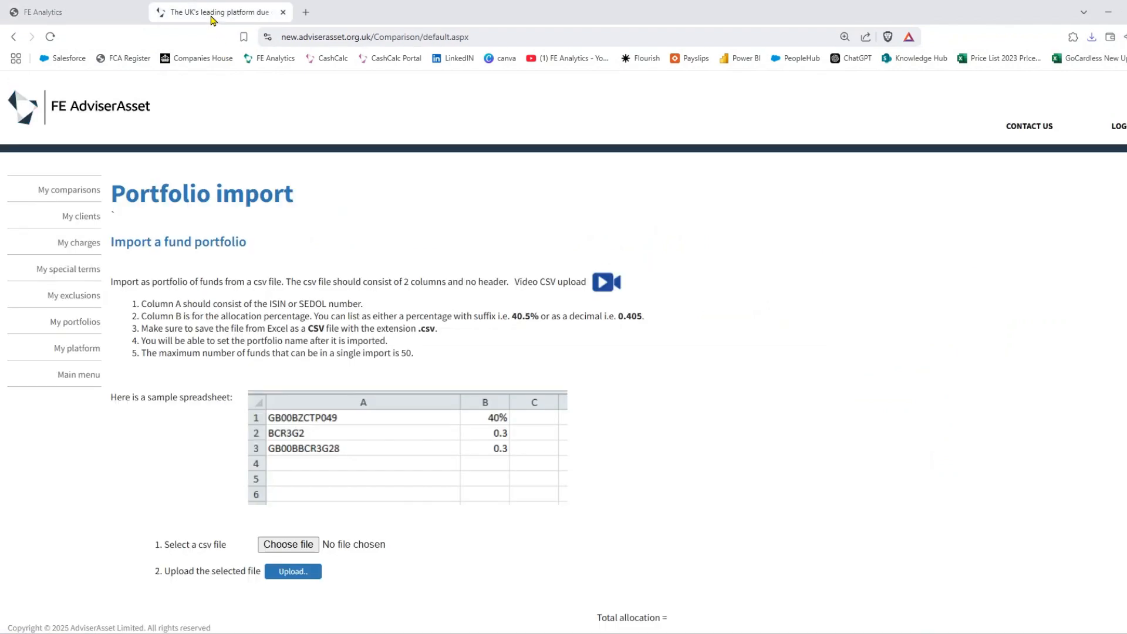
scroll(352, 467, down, 2)
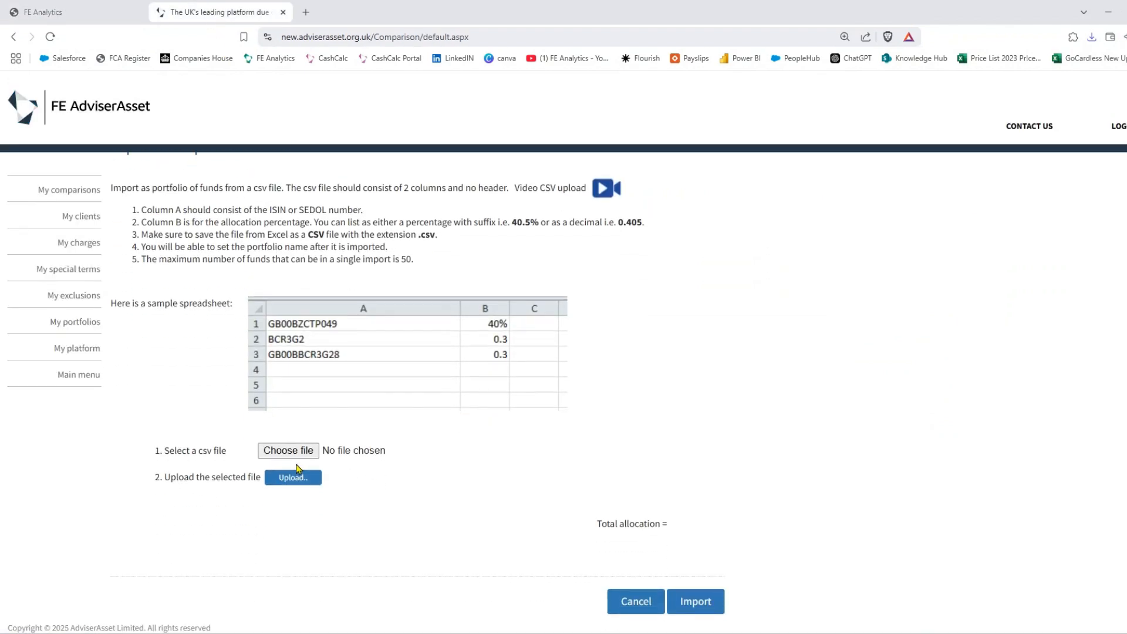
click(289, 450)
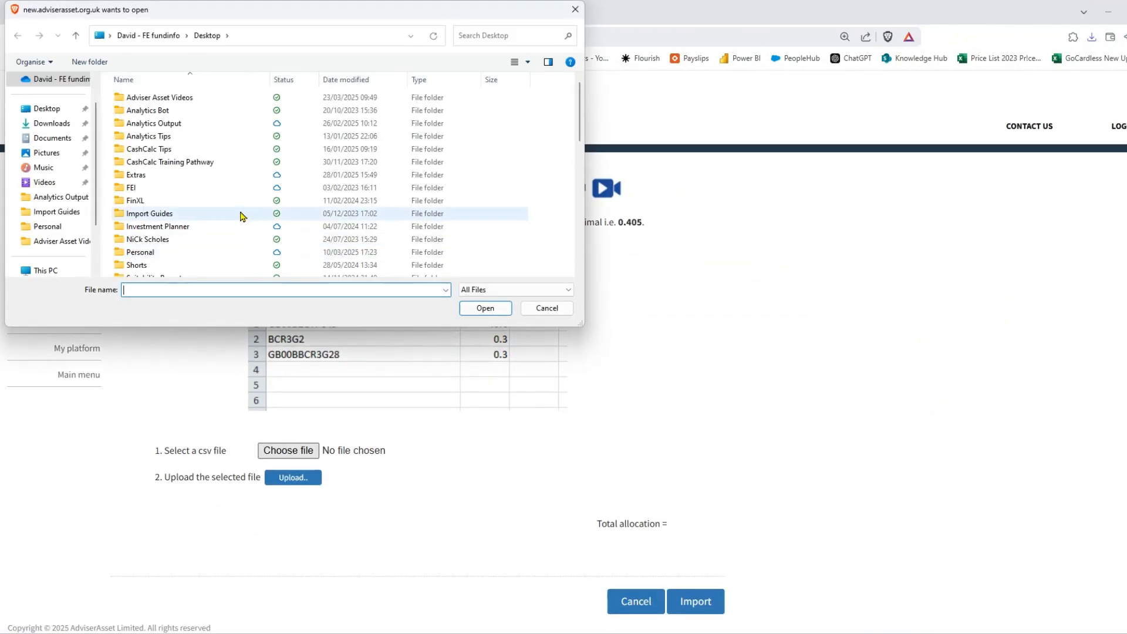
scroll(241, 212, down, 5)
scroll(243, 212, down, 3)
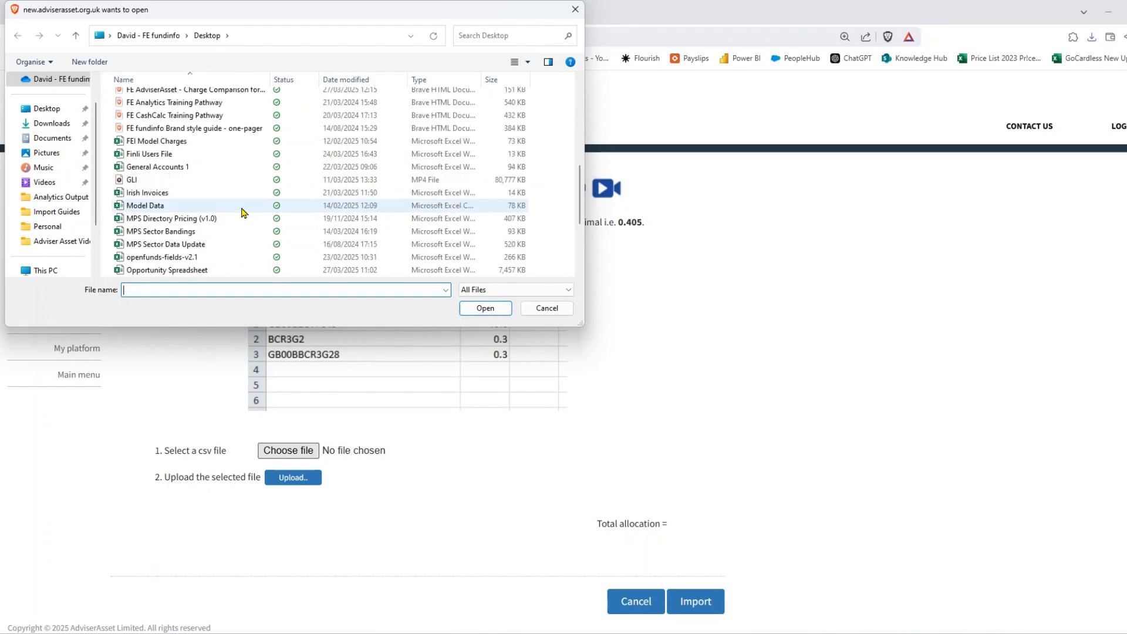
double_click(208, 258)
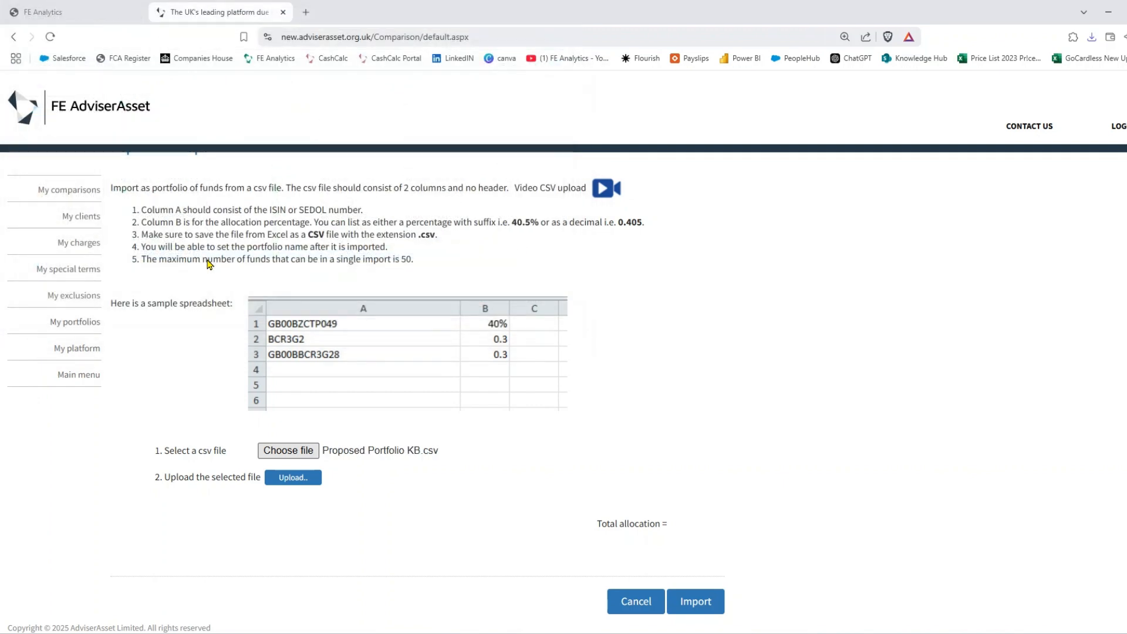
click(290, 478)
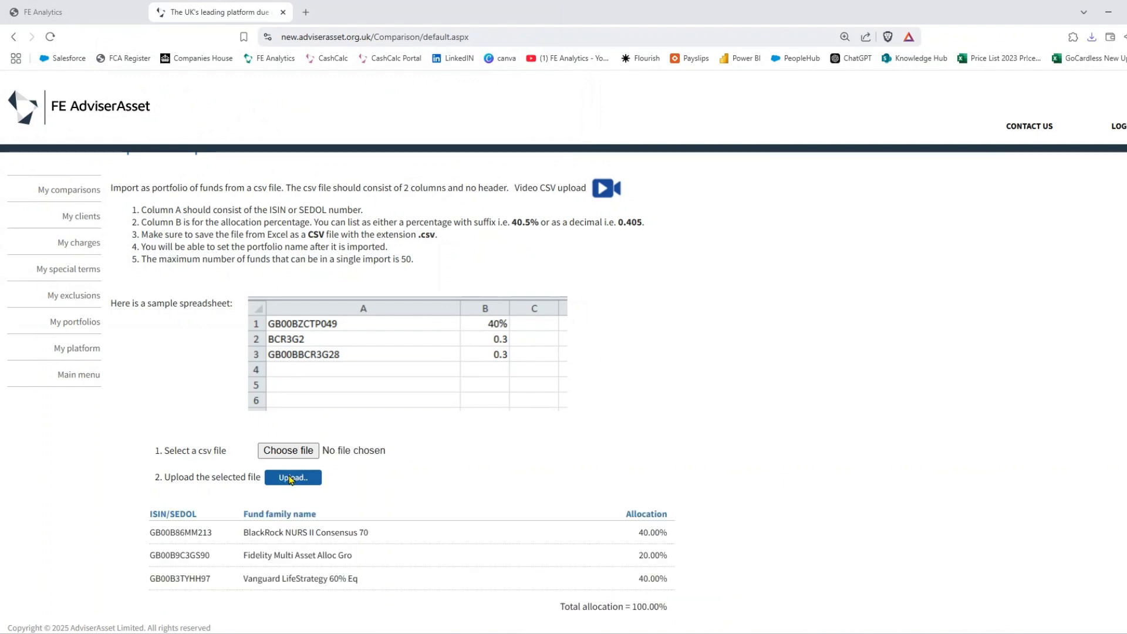
- Import the three uploaded funds as a portfolio with default fund type settings
scroll(635, 320, down, 2)
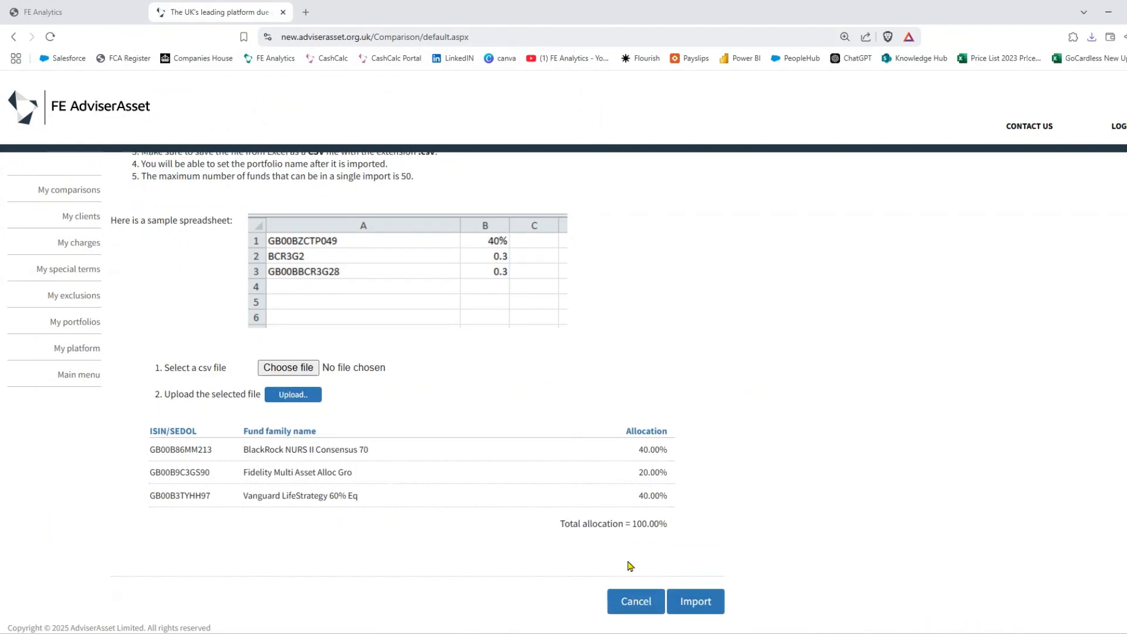
scroll(367, 327, up, 3)
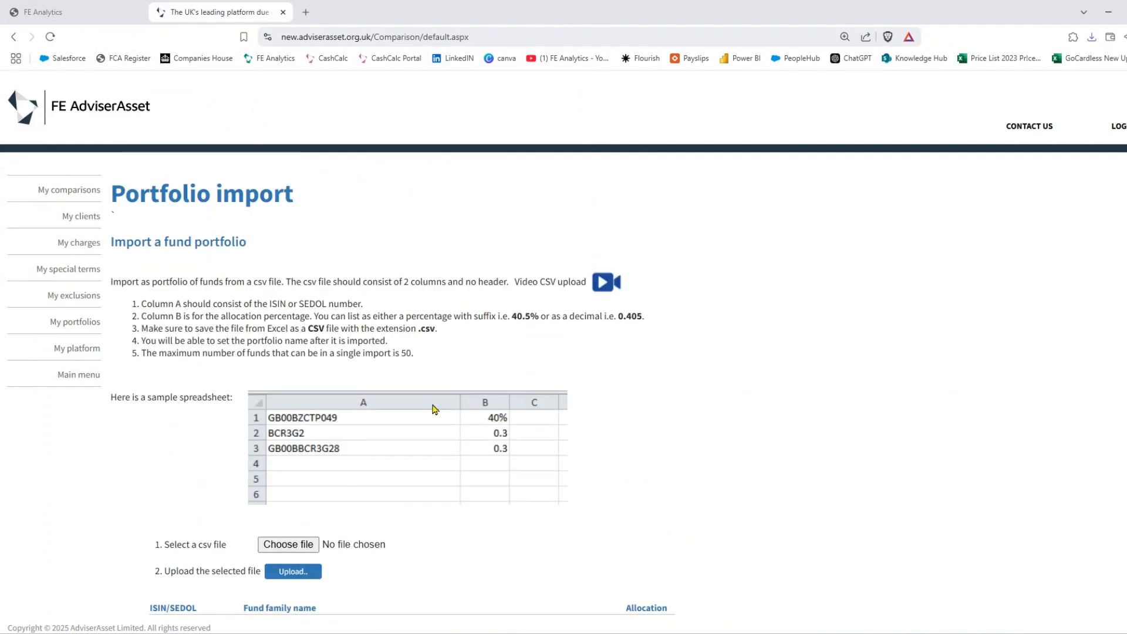
scroll(435, 407, down, 3)
click(690, 601)
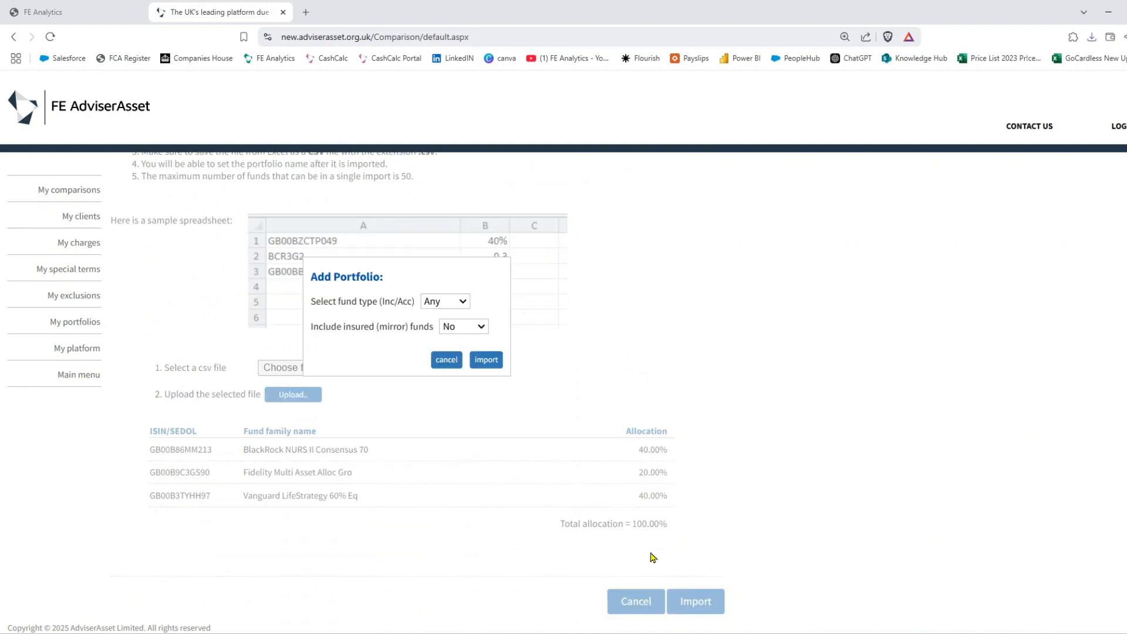
click(485, 360)
scroll(462, 348, up, 2)
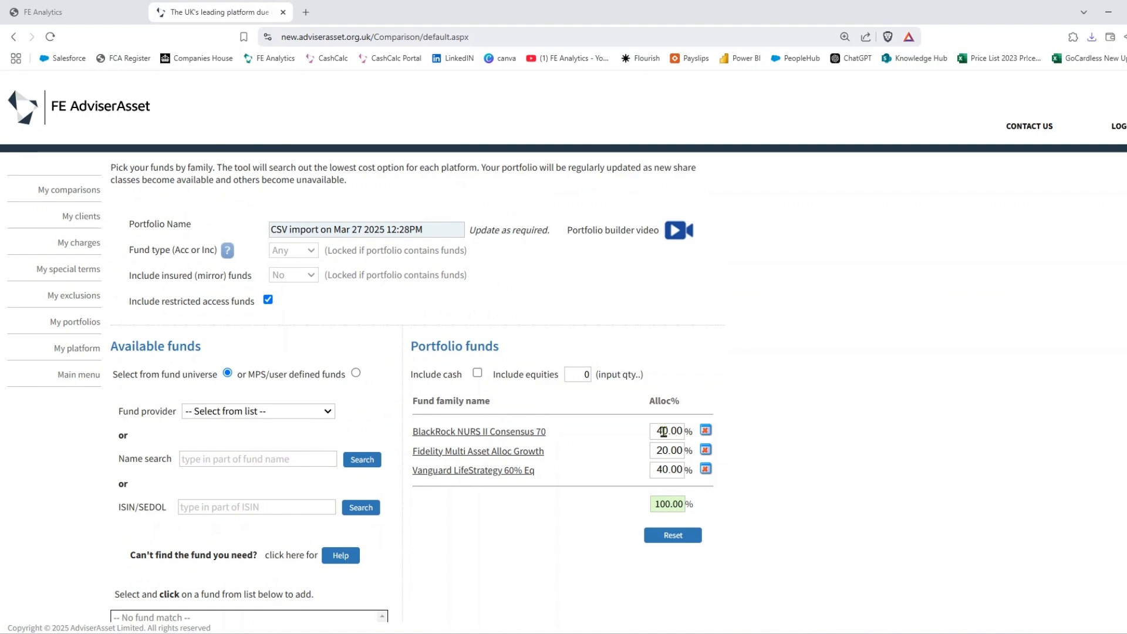
- Rename the portfolio to the client's proposal name, save it, then view user-defined platforms
triple_click(346, 233)
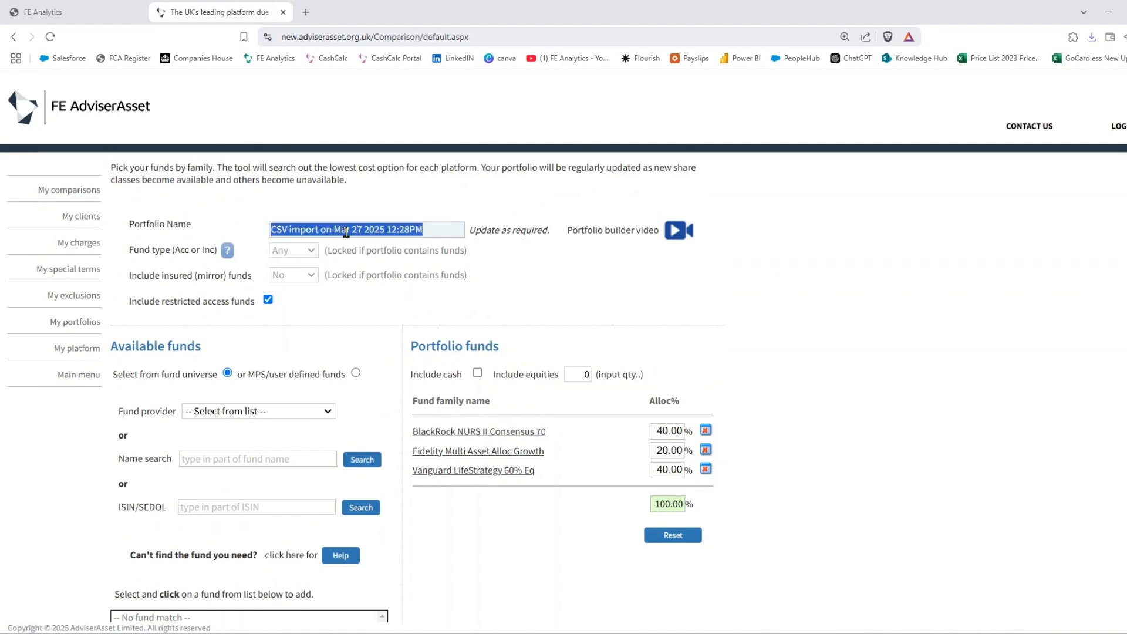
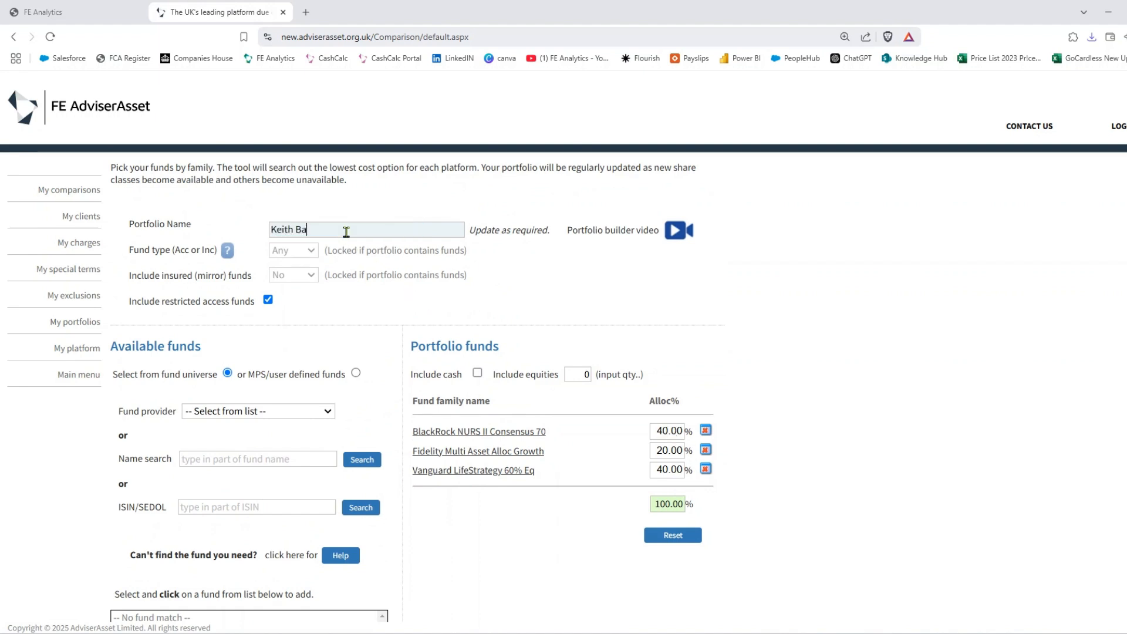
scroll(659, 400, down, 5)
click(687, 610)
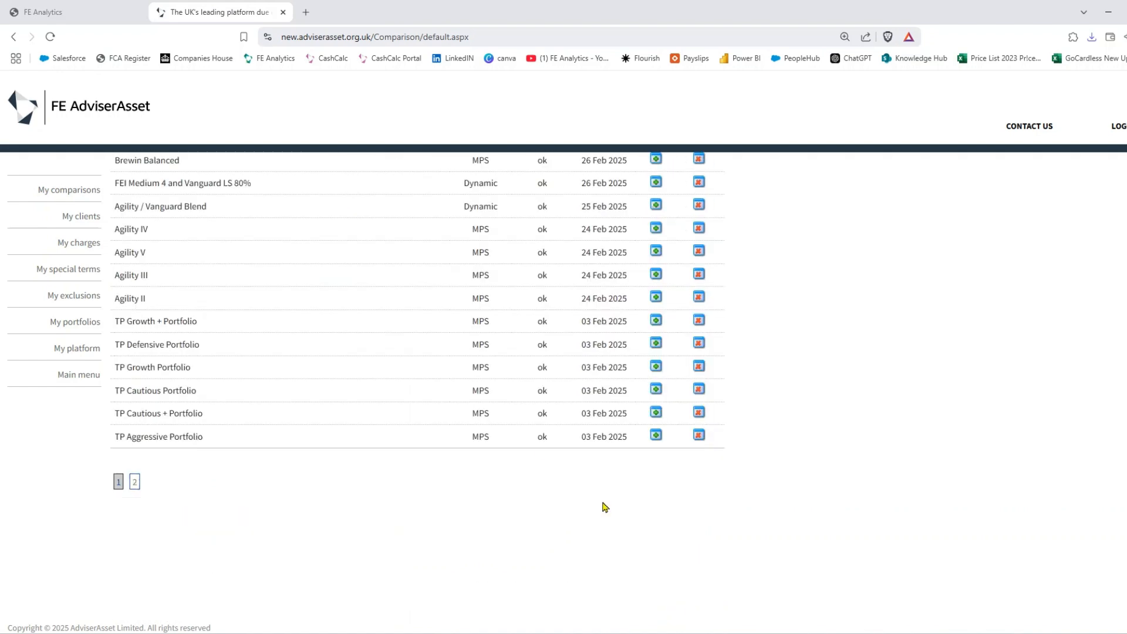
scroll(425, 403, up, 2)
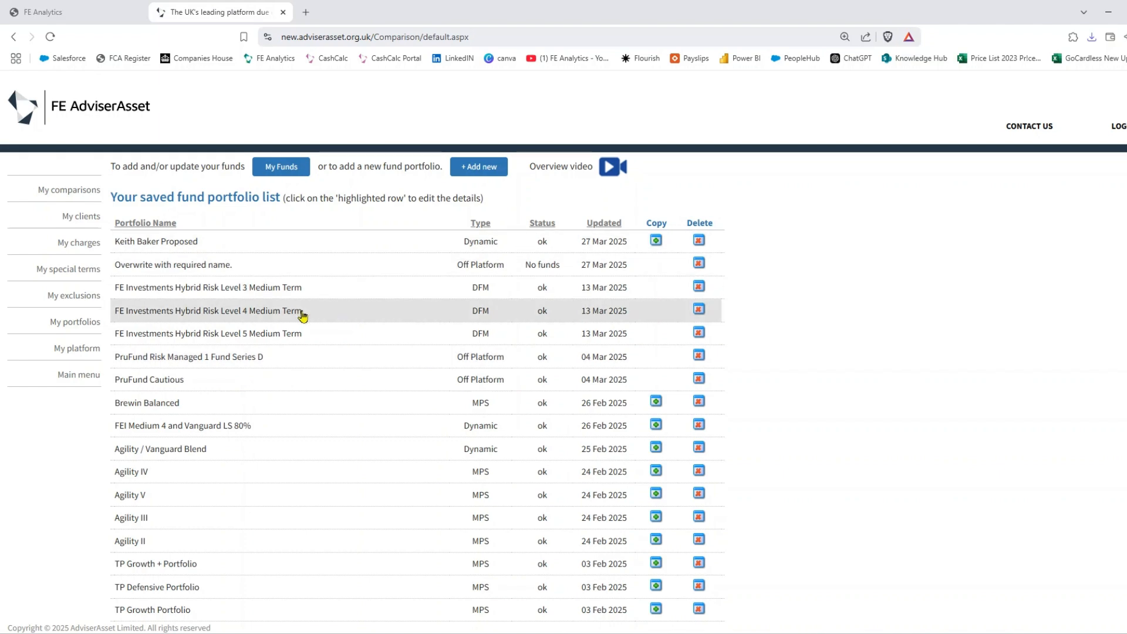
click(73, 352)
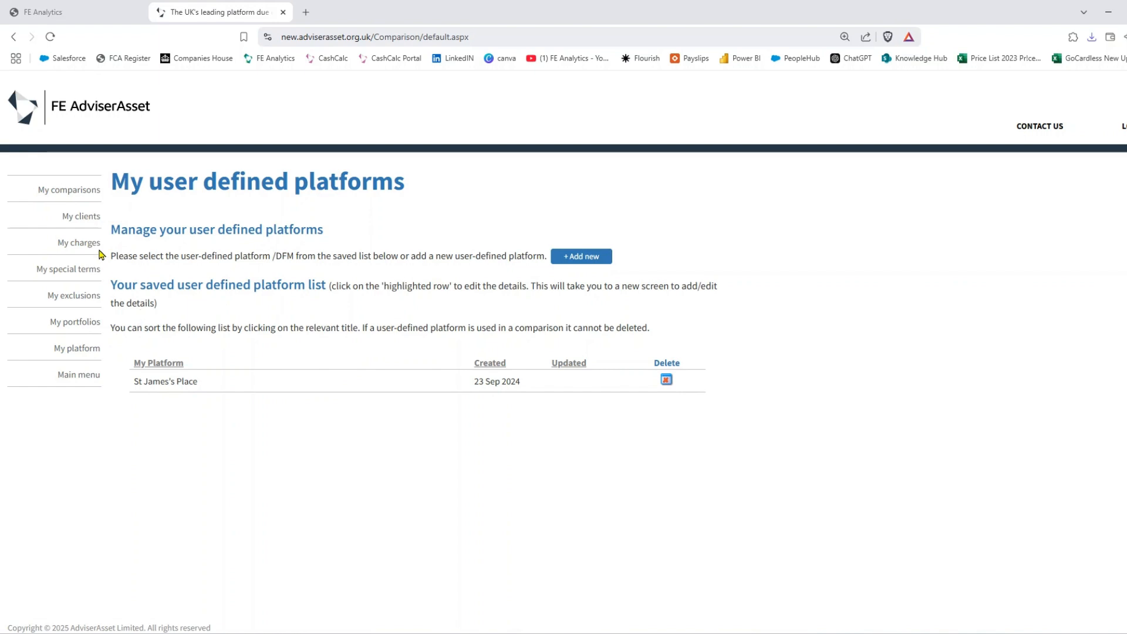
- Go to the Charge comparison research page listing the saved Charge Comparison for Silver Client
click(75, 193)
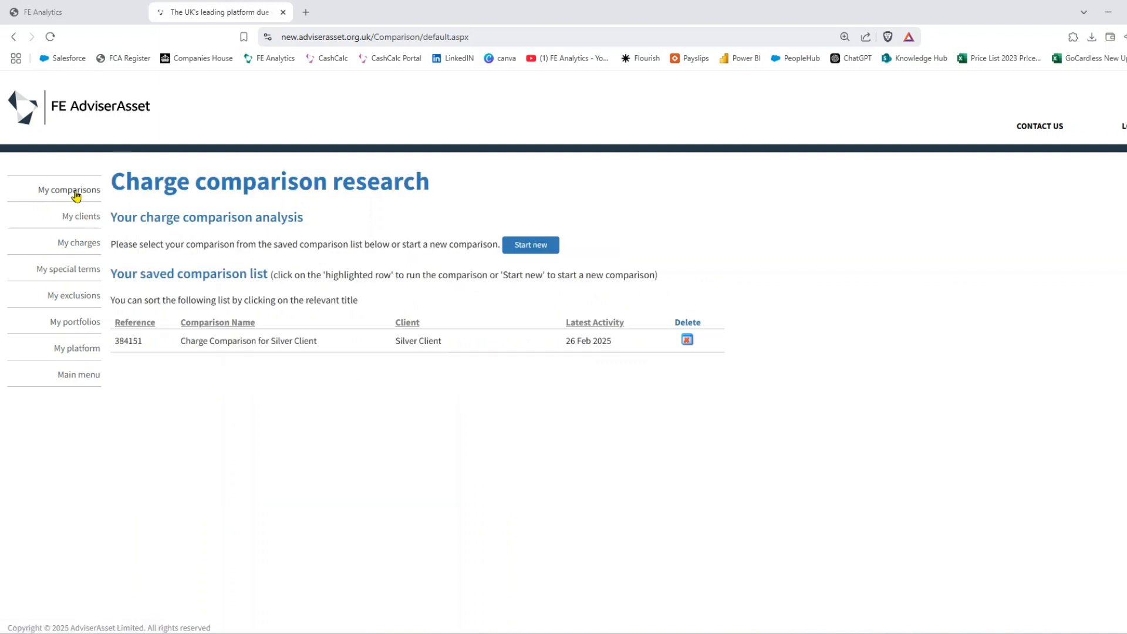
- Start a new comparison for the first saved client, using the proposed portfolio for a £100,000 ISA
click(534, 247)
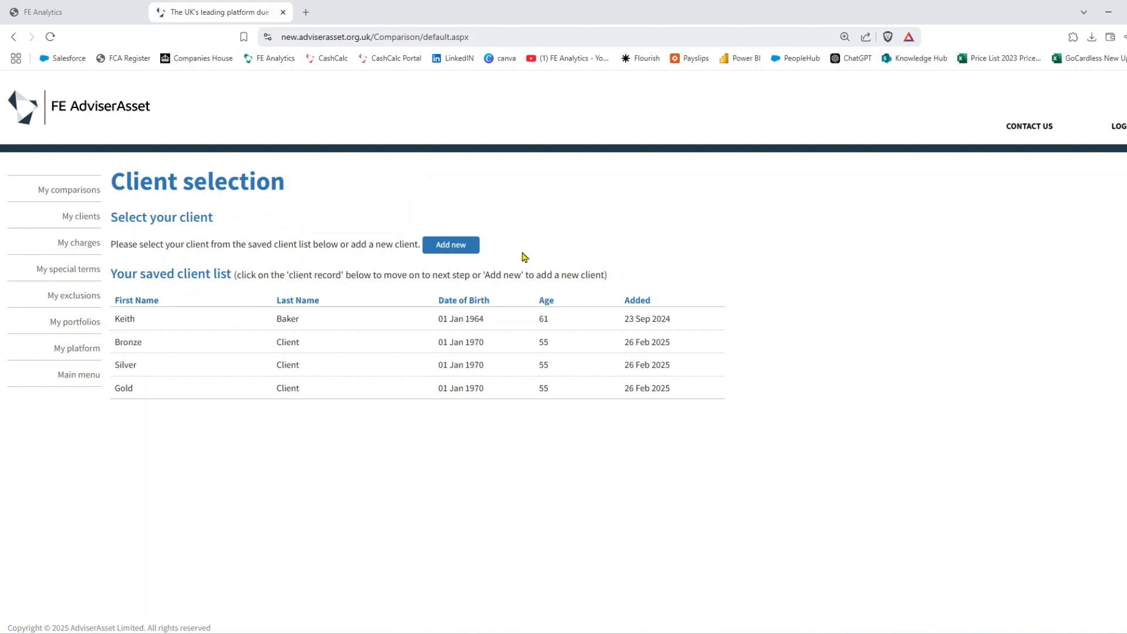
click(347, 325)
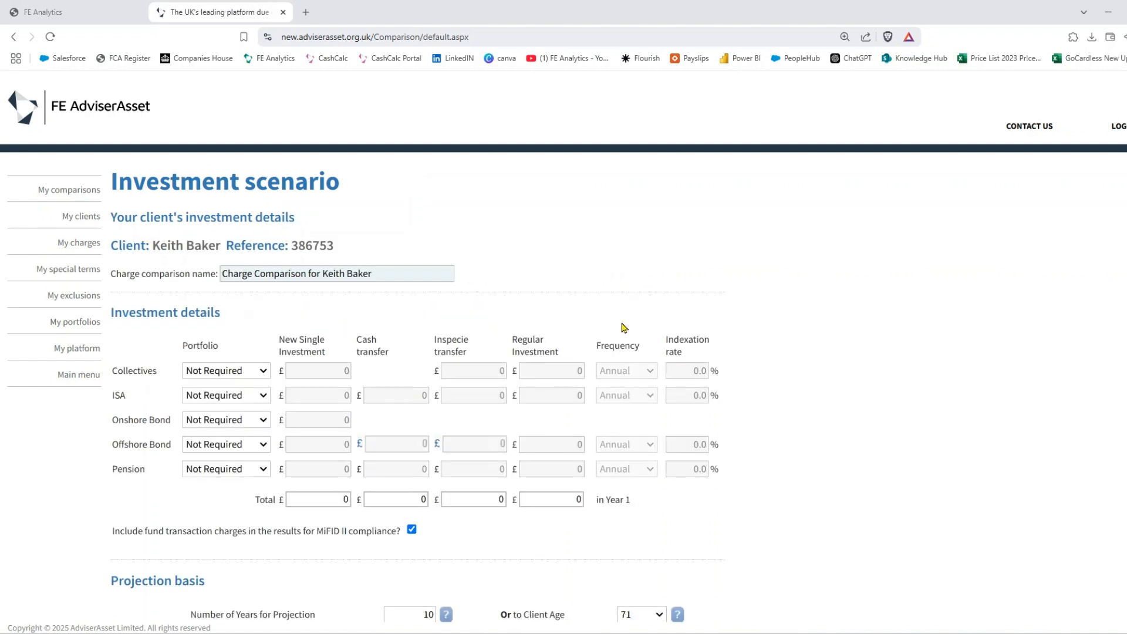
scroll(624, 327, down, 1)
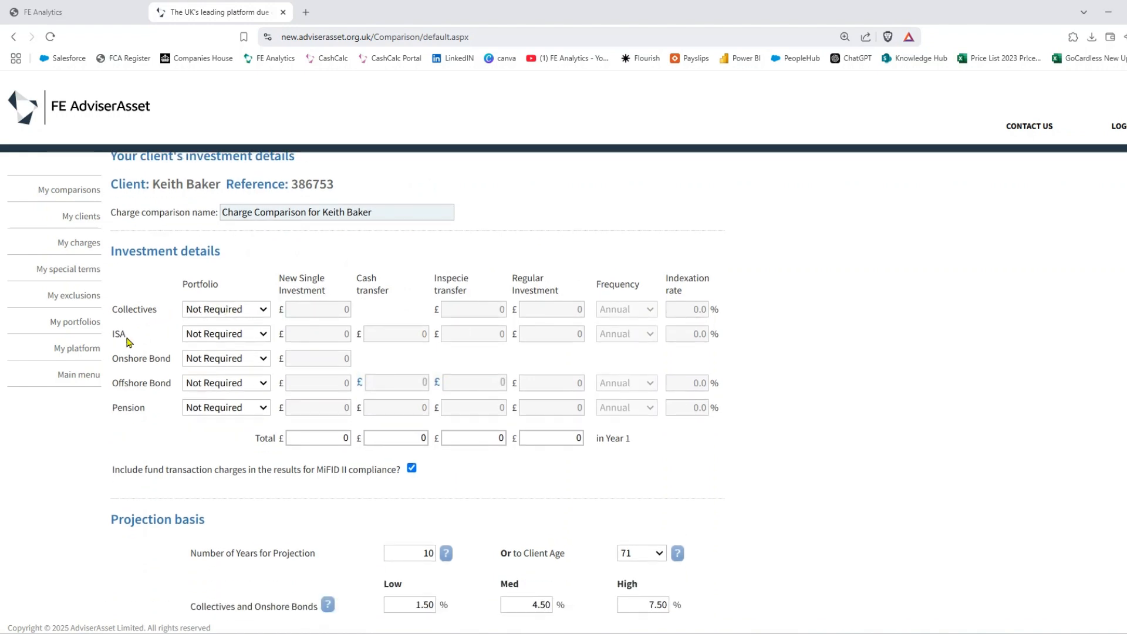
click(216, 339)
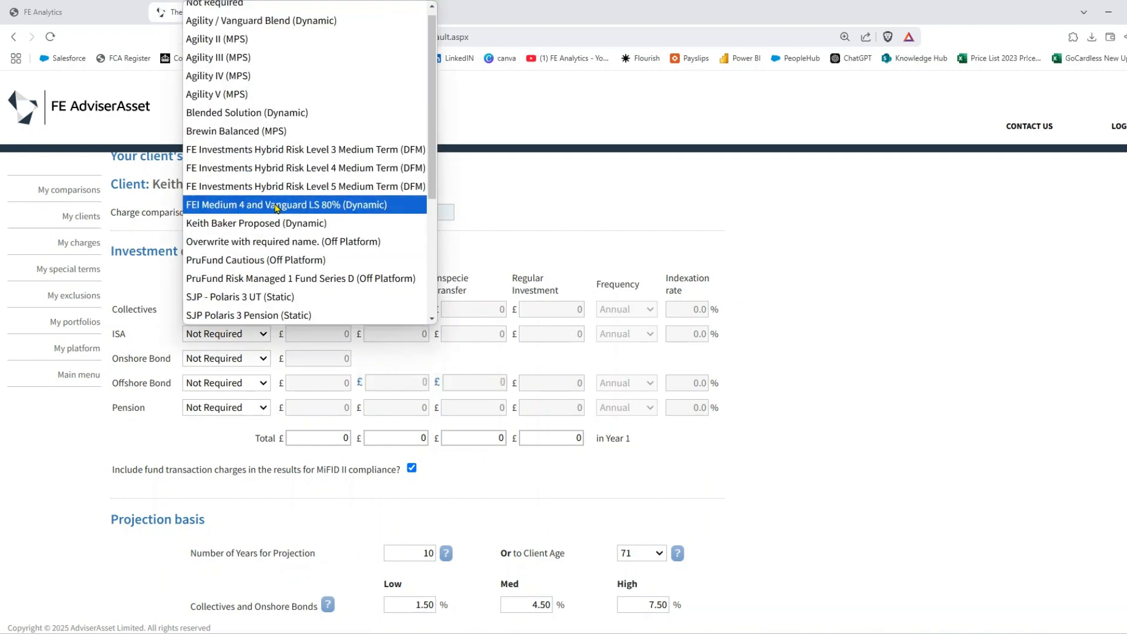
scroll(276, 209, down, 2)
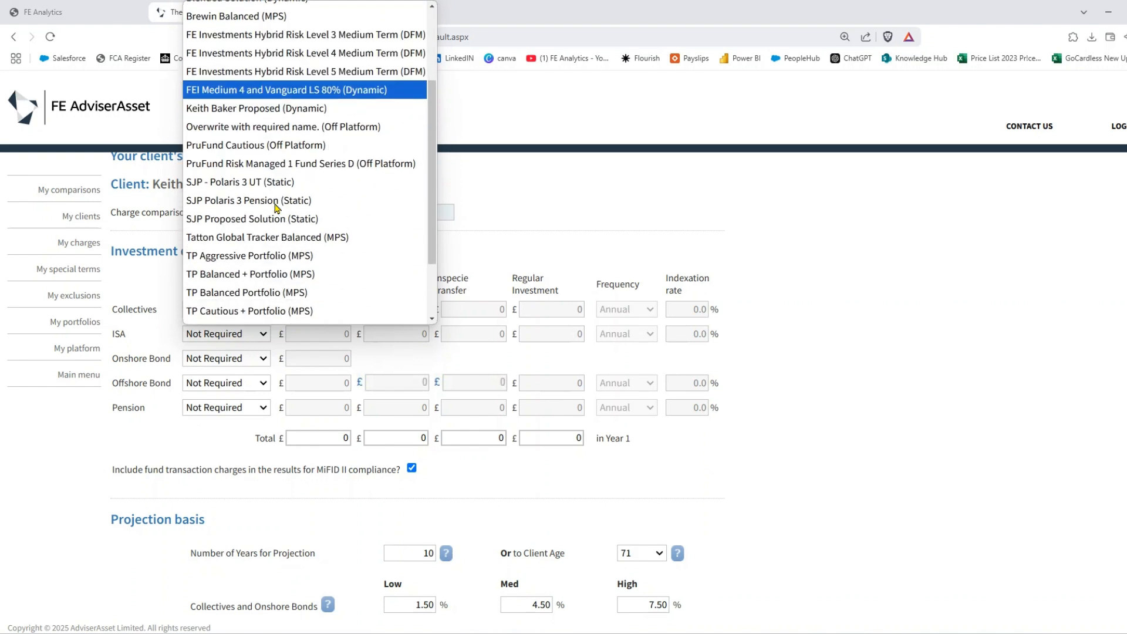
click(269, 113)
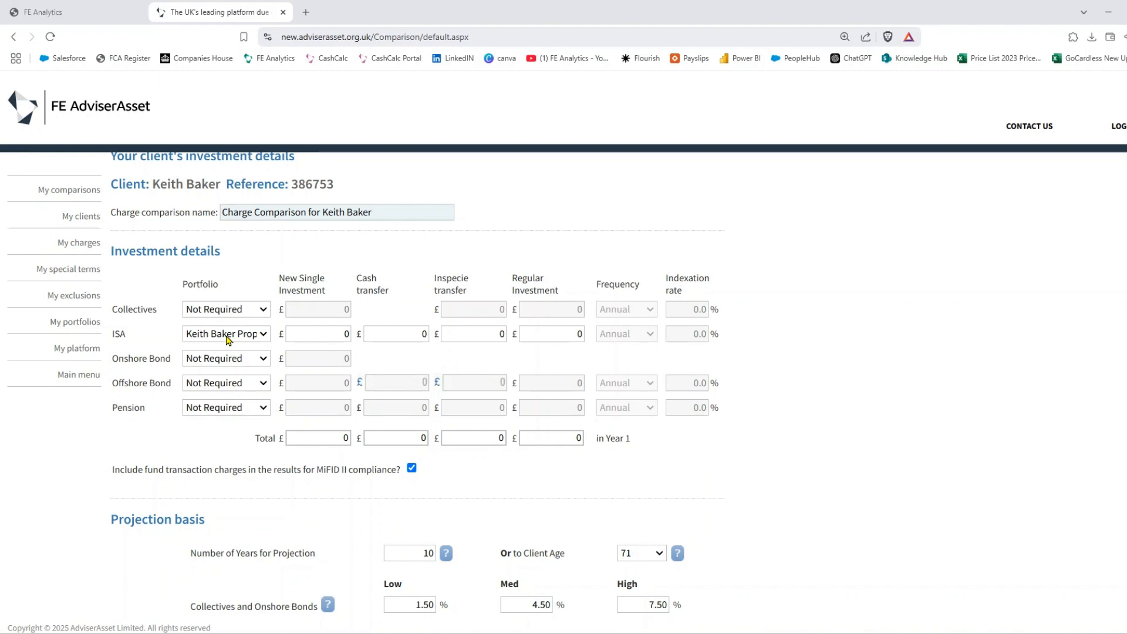
click(301, 335)
- Set the pension to FEI Medium 4 and Vanguard LS 80% with £300,000 single investment
click(249, 407)
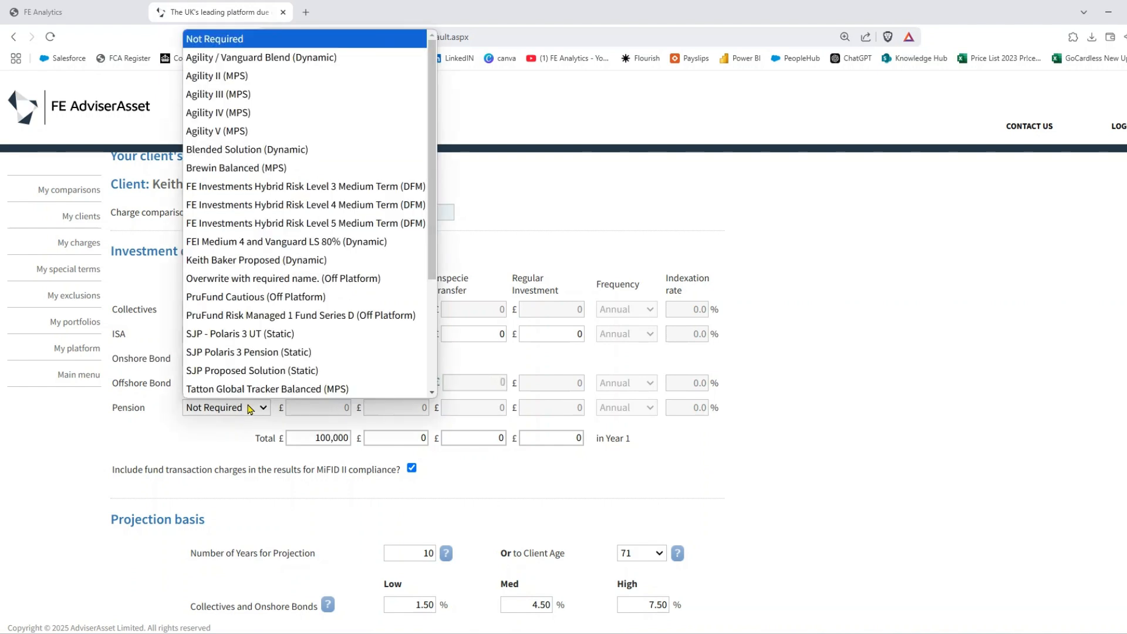
click(288, 241)
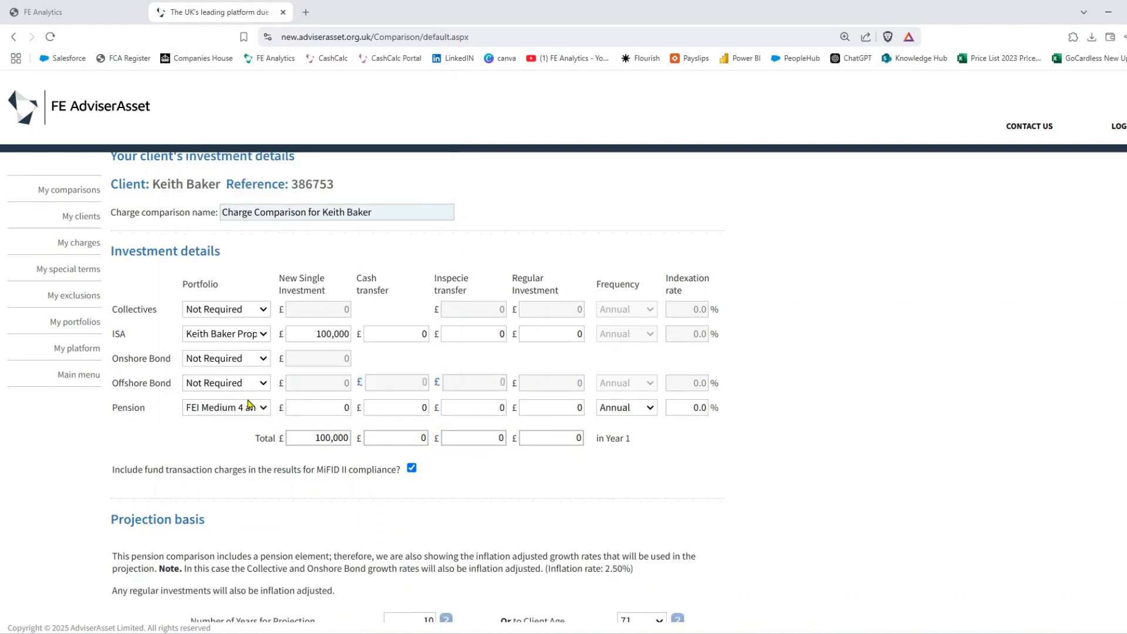
click(317, 405)
text(300,00)
click(204, 451)
scroll(730, 384, down, 4)
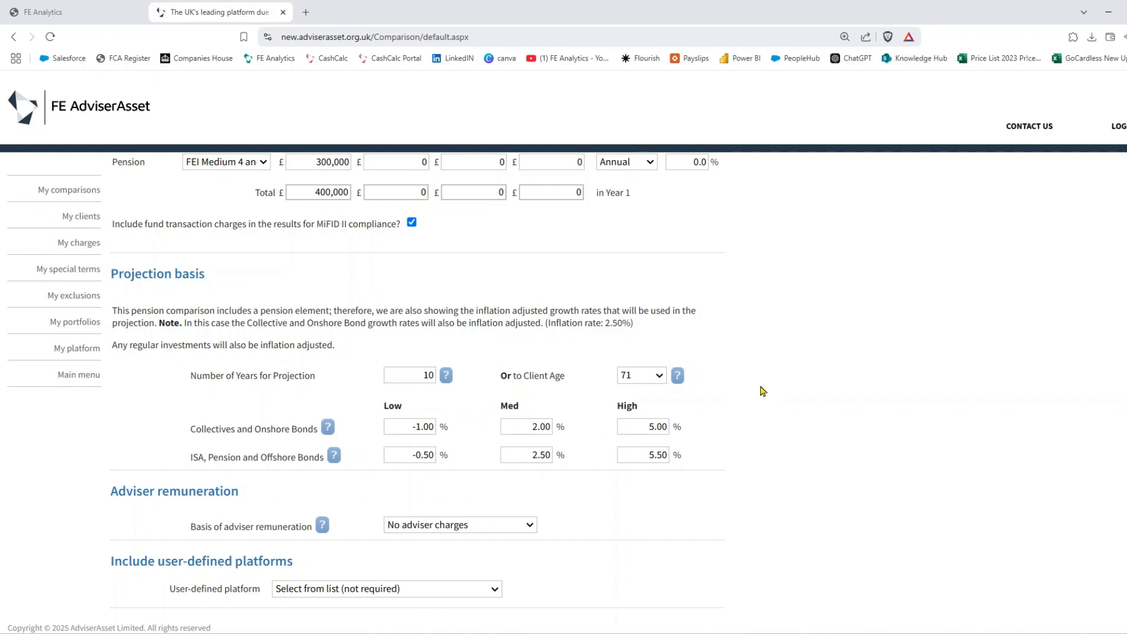
- Set adviser remuneration basis to My Adviser Fees and move on to the ranked platform results
scroll(763, 391, down, 3)
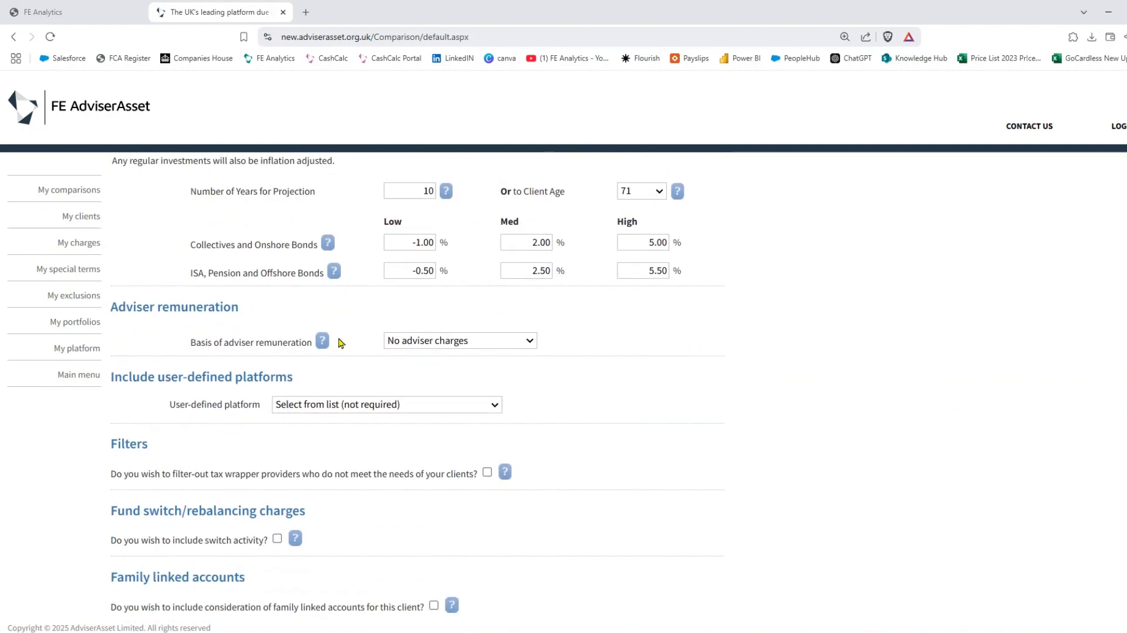
triple_click(307, 341)
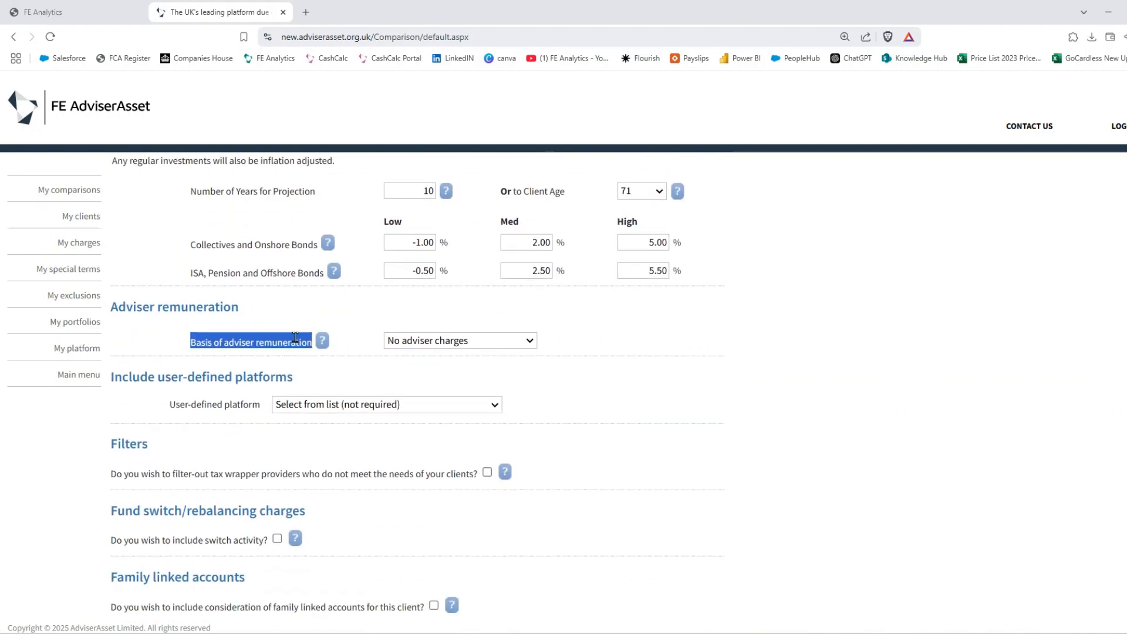
click(474, 344)
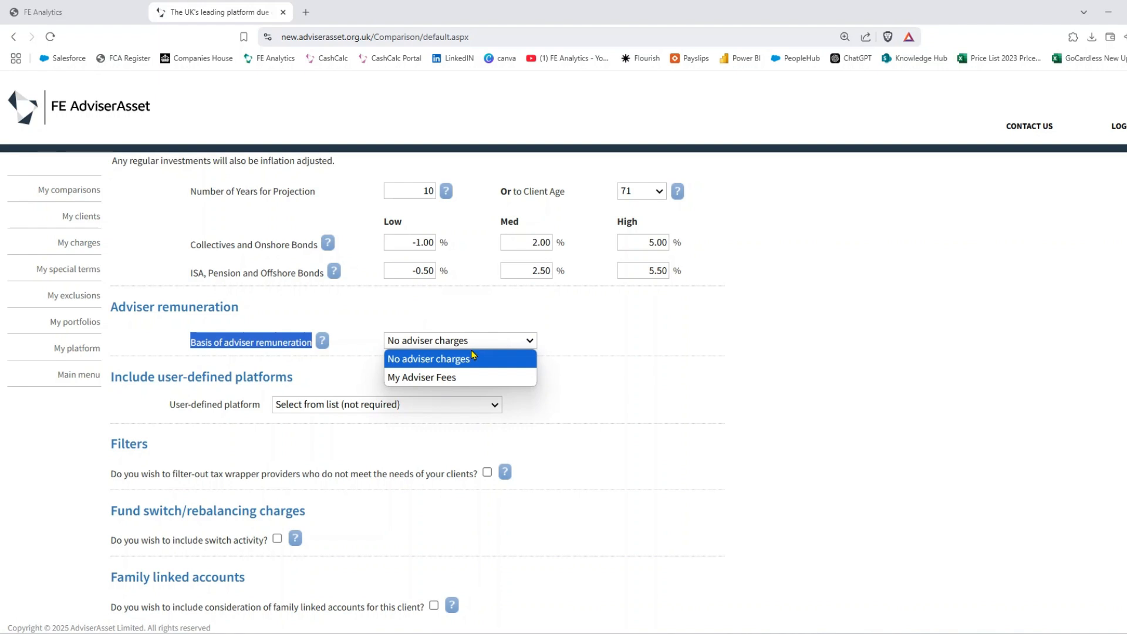
click(460, 376)
scroll(645, 404, down, 1)
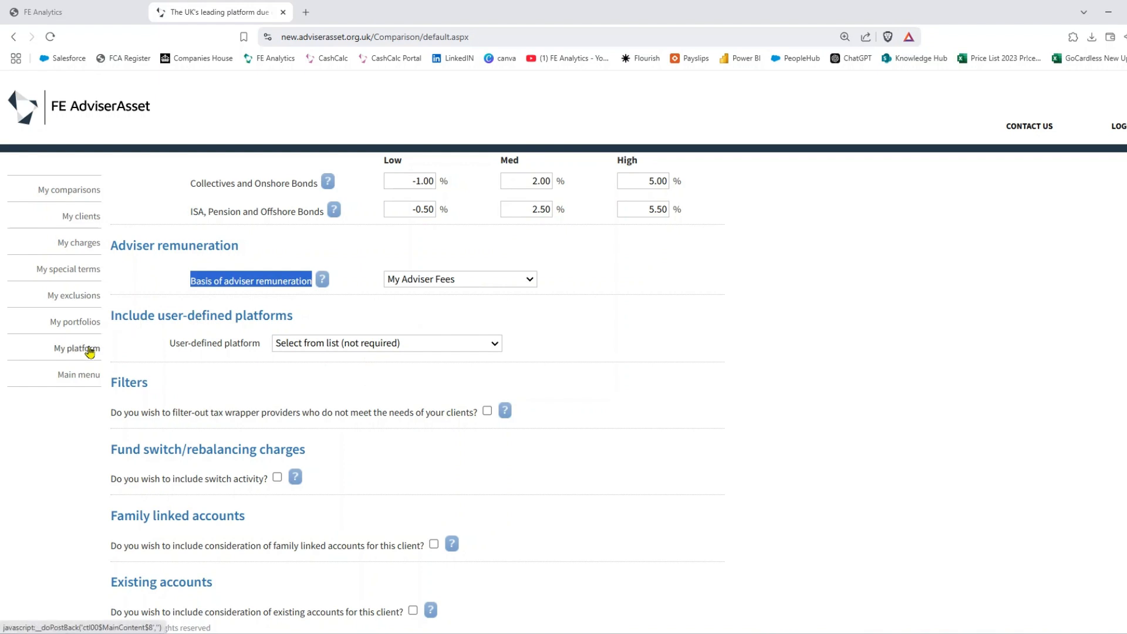
scroll(680, 375, down, 1)
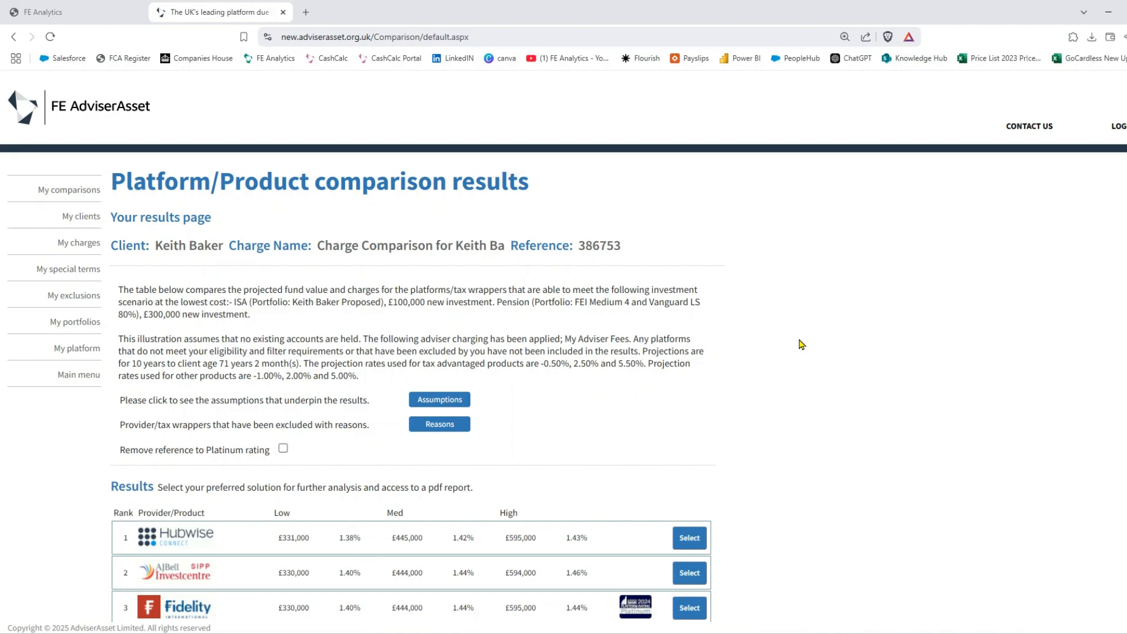
- Select top-ranked Hubwise, enter reason commentary 'wffrferfer', and generate the PDF comparison report
scroll(802, 345, down, 5)
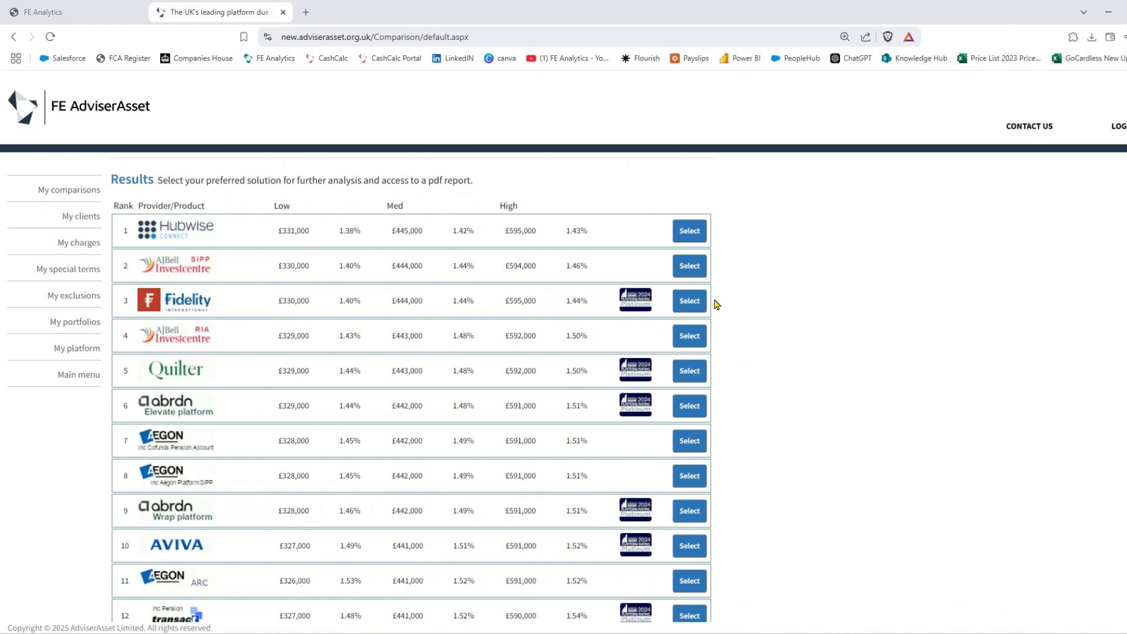
click(688, 232)
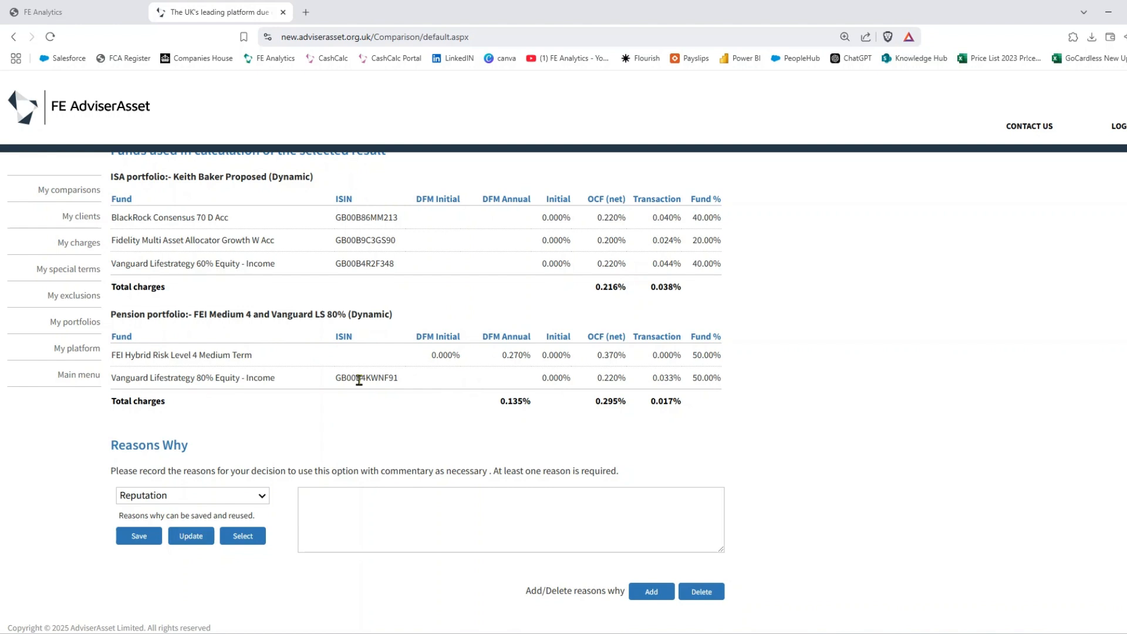
scroll(360, 380, down, 1)
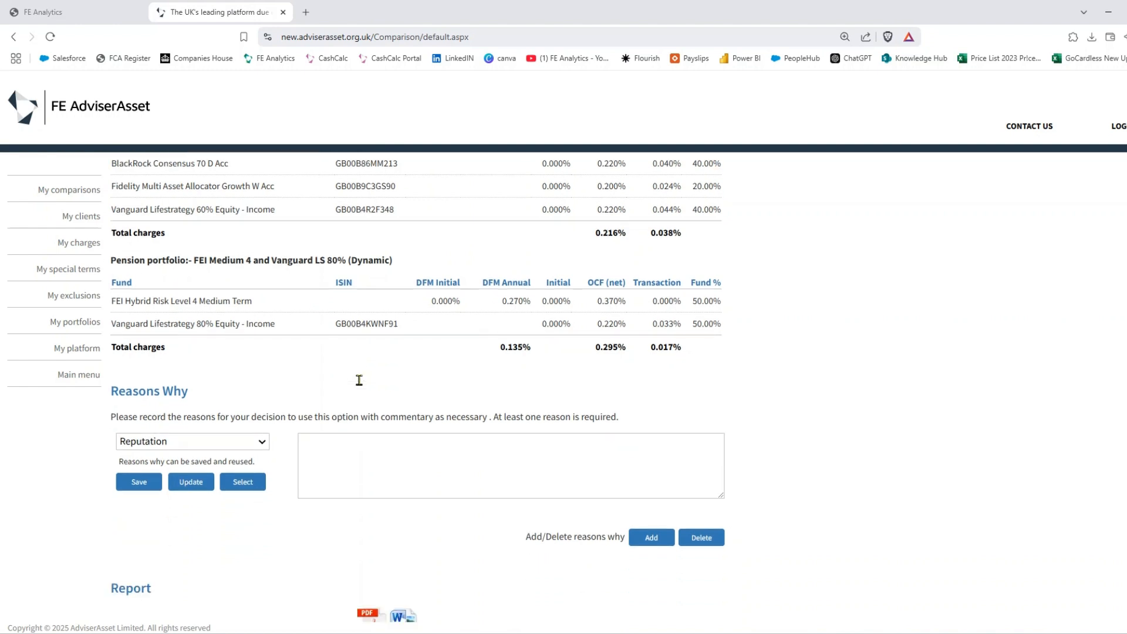
click(372, 449)
text(wffrferfer)
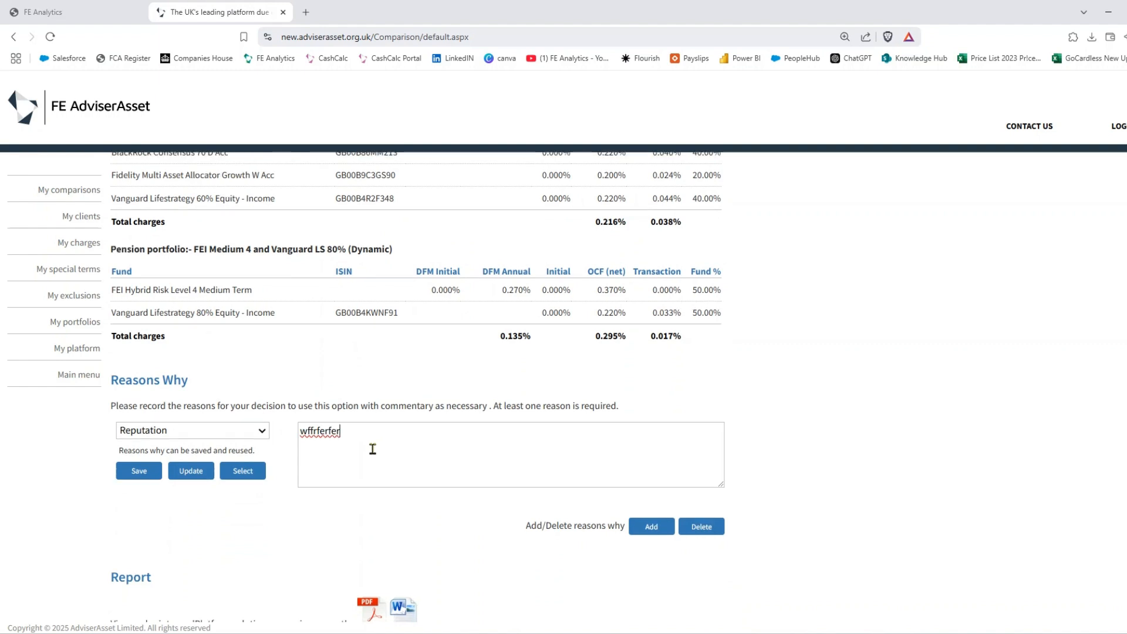
scroll(372, 449, down, 1)
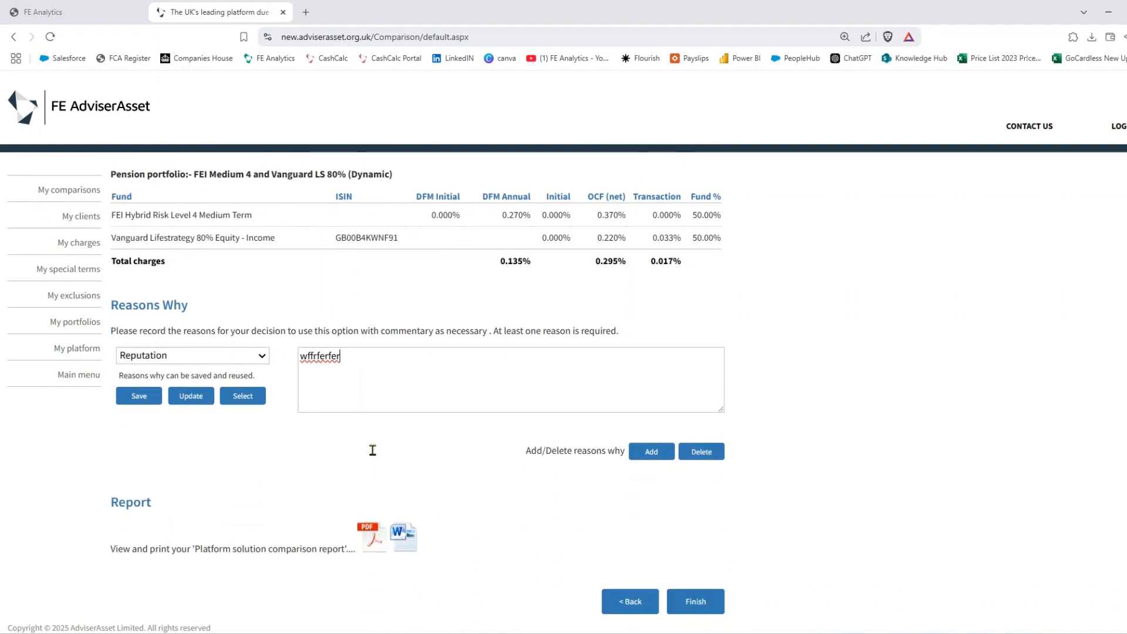
click(374, 538)
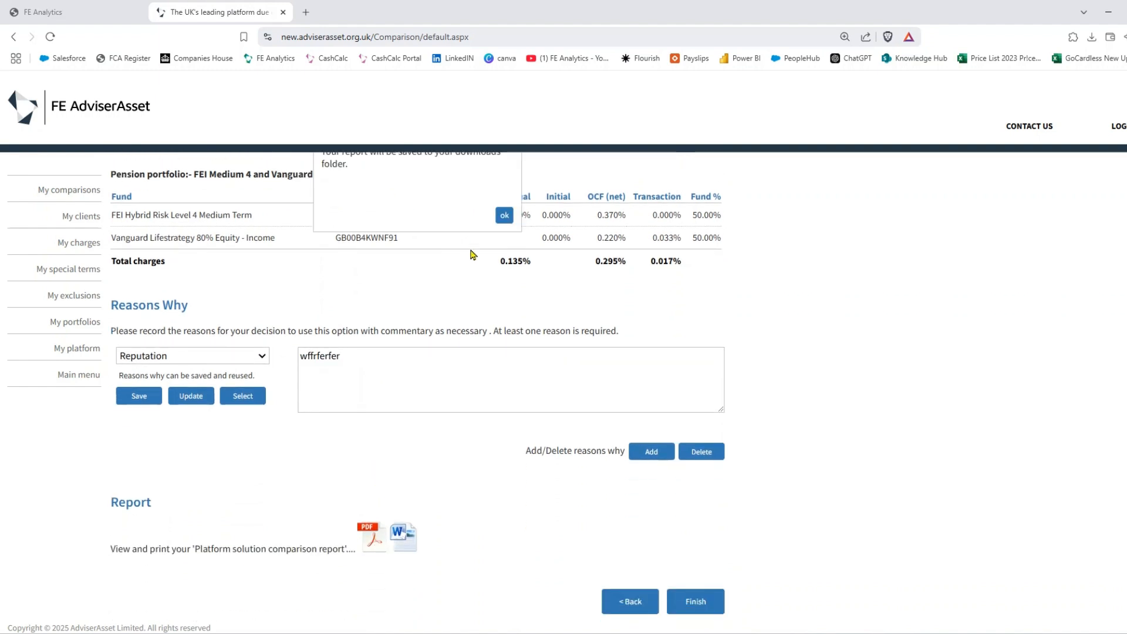
- Save the platform comparison report PDF to the Desktop
click(505, 216)
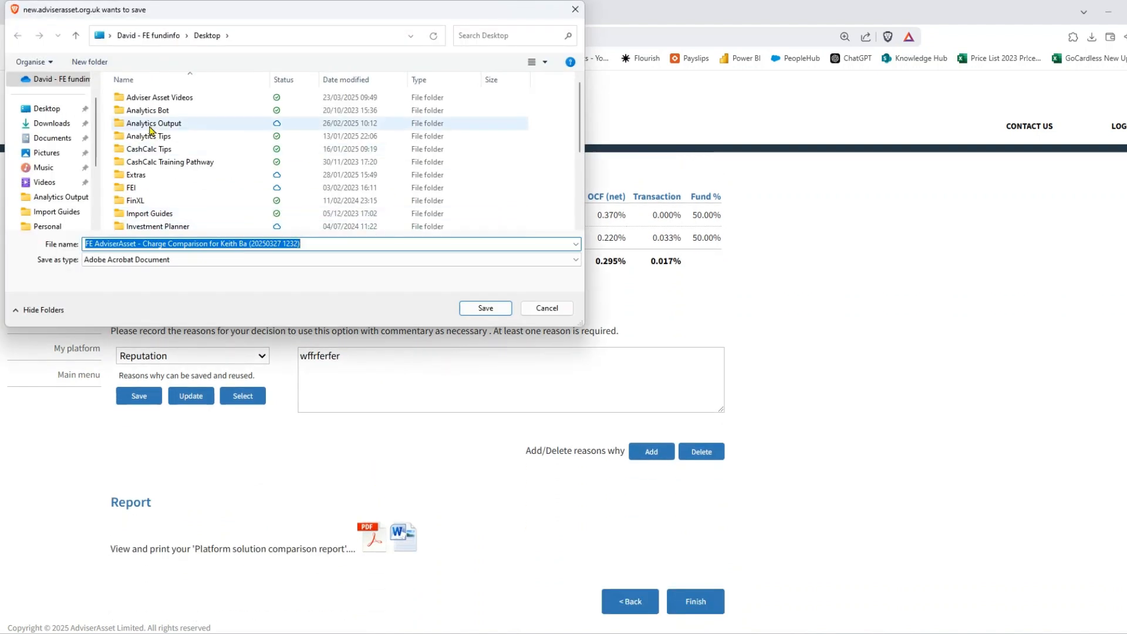
click(44, 109)
click(486, 308)
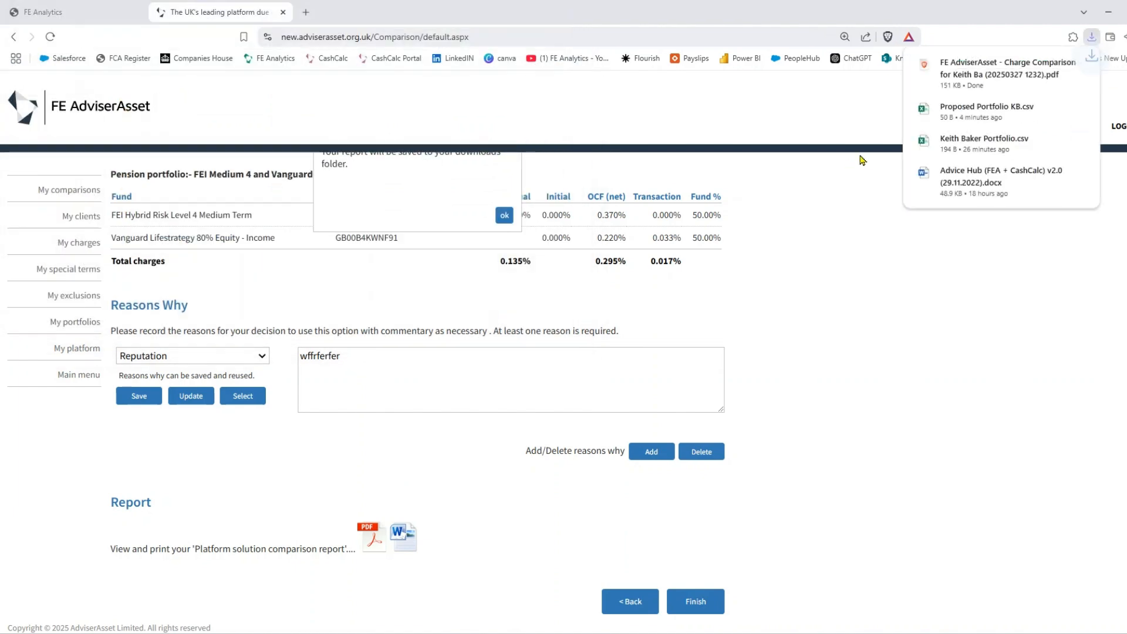
- Open the saved PDF report, scroll through its pages, then close it
click(988, 72)
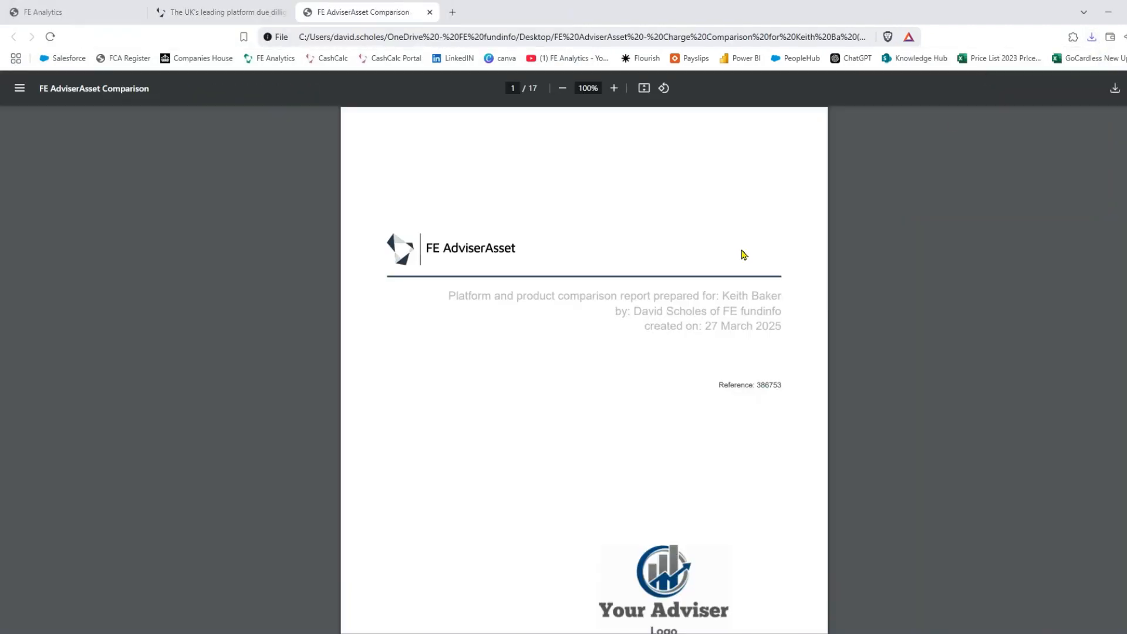
scroll(744, 255, down, 2)
scroll(744, 255, down, 4)
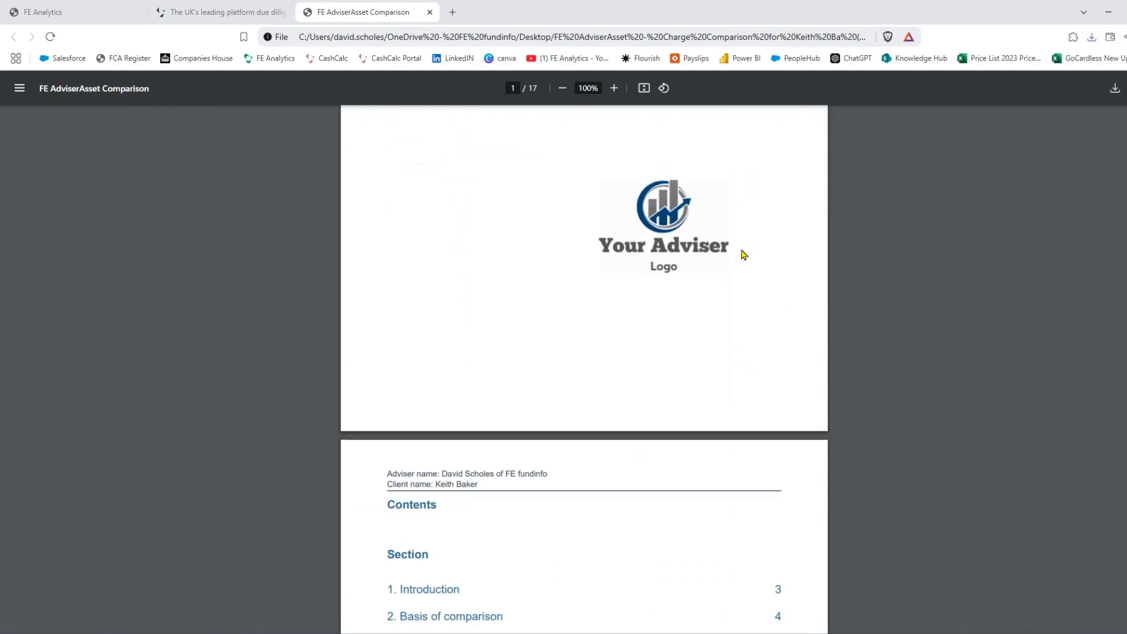
scroll(744, 255, down, 15)
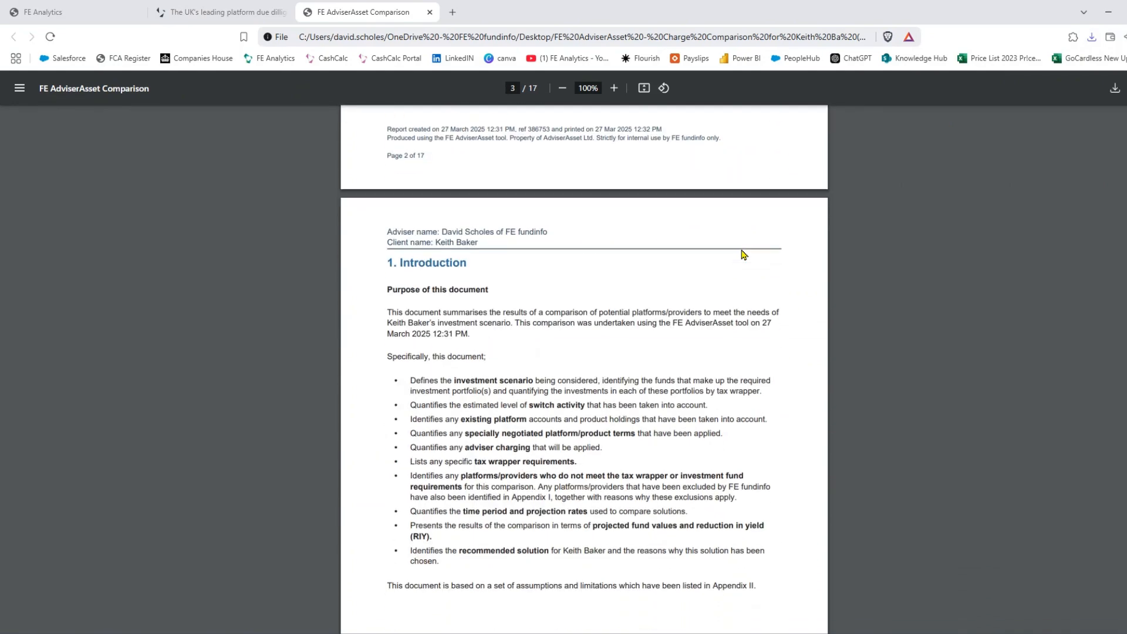
scroll(744, 255, down, 13)
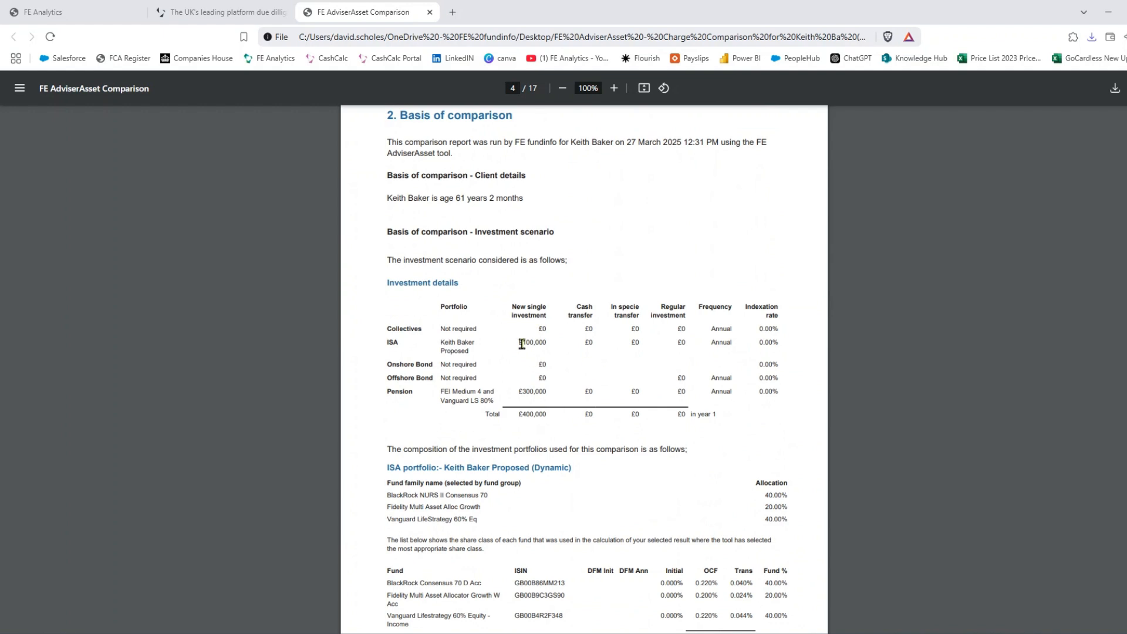
scroll(679, 347, down, 2)
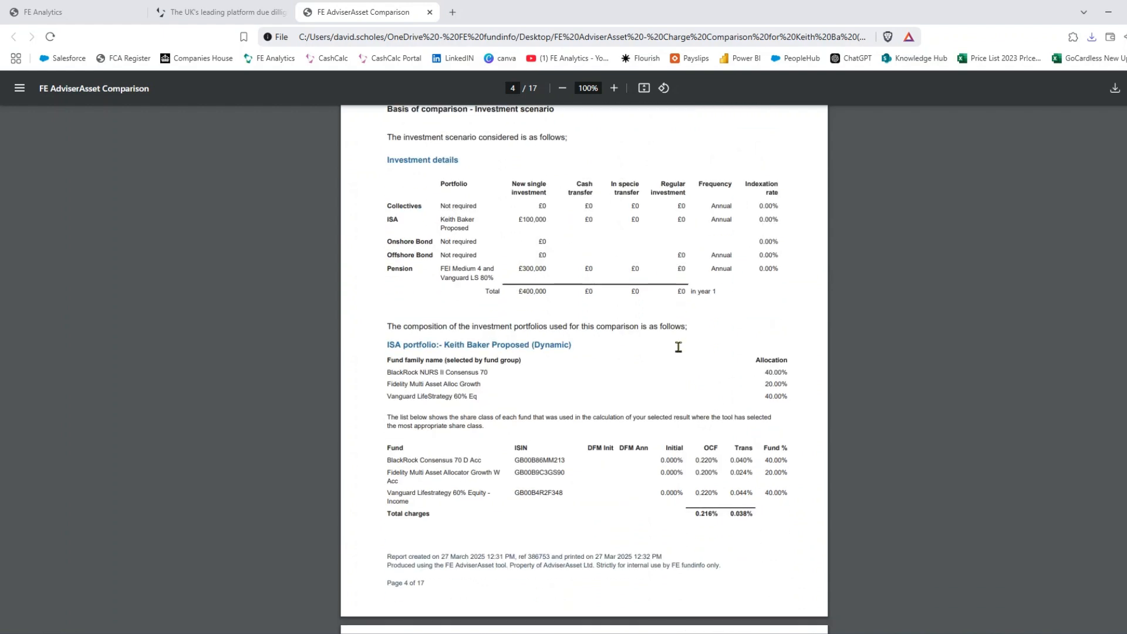
scroll(627, 323, down, 2)
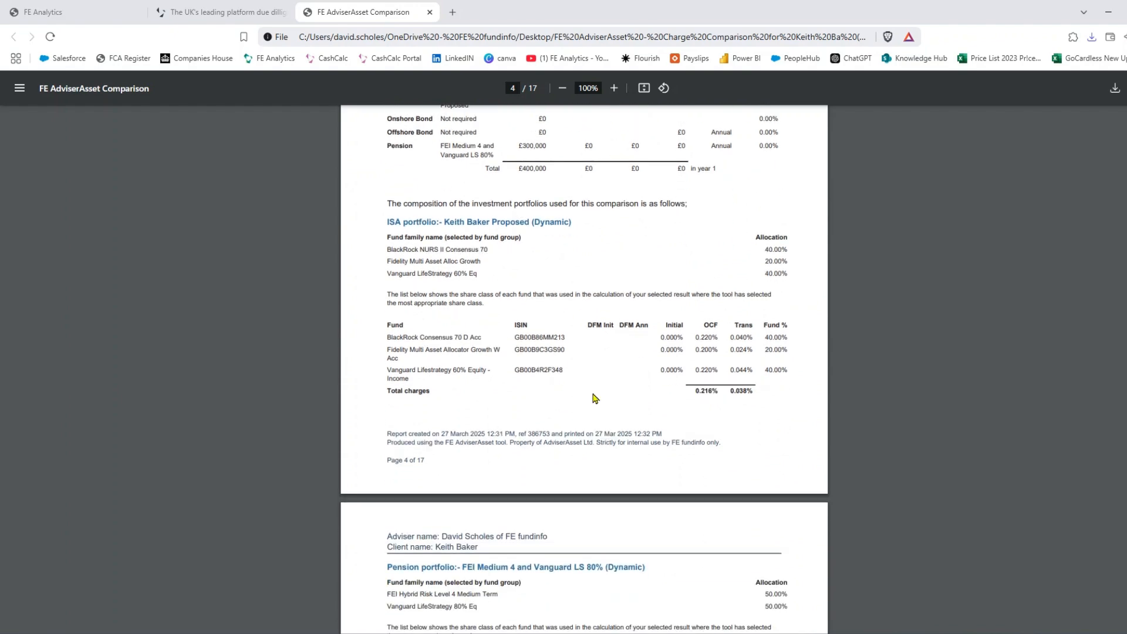
scroll(603, 321, down, 4)
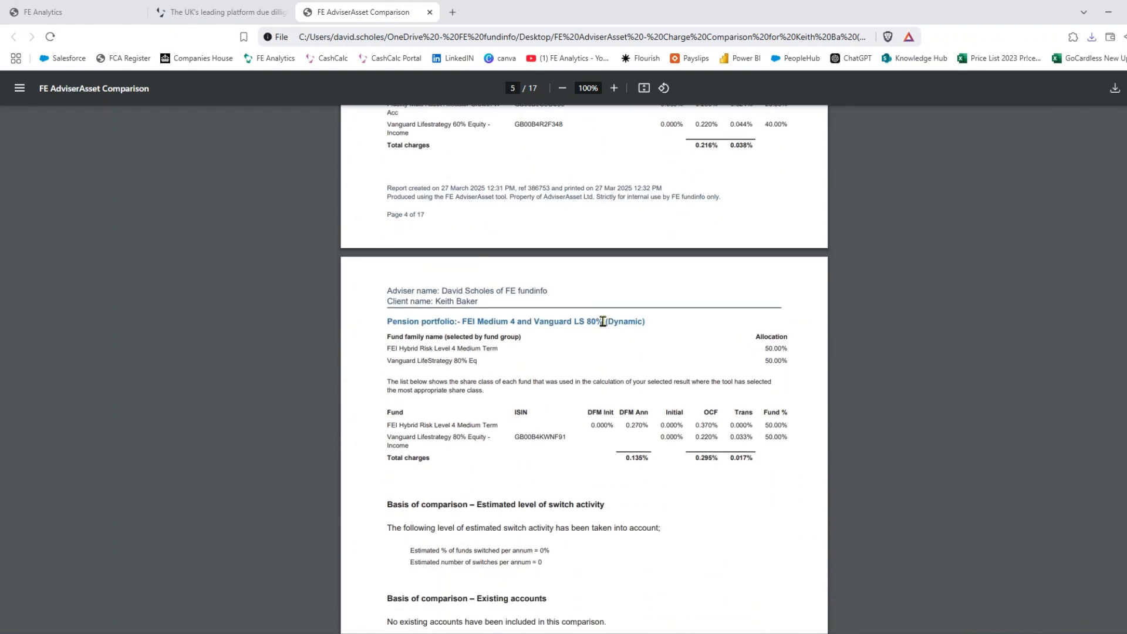
scroll(603, 321, down, 5)
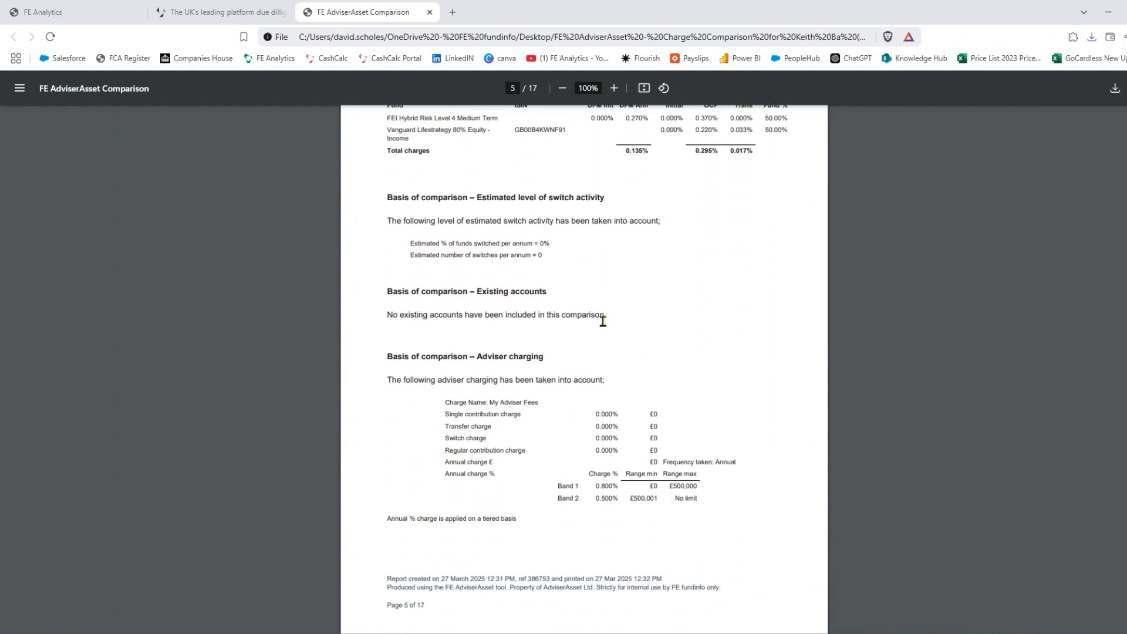
scroll(604, 426, down, 7)
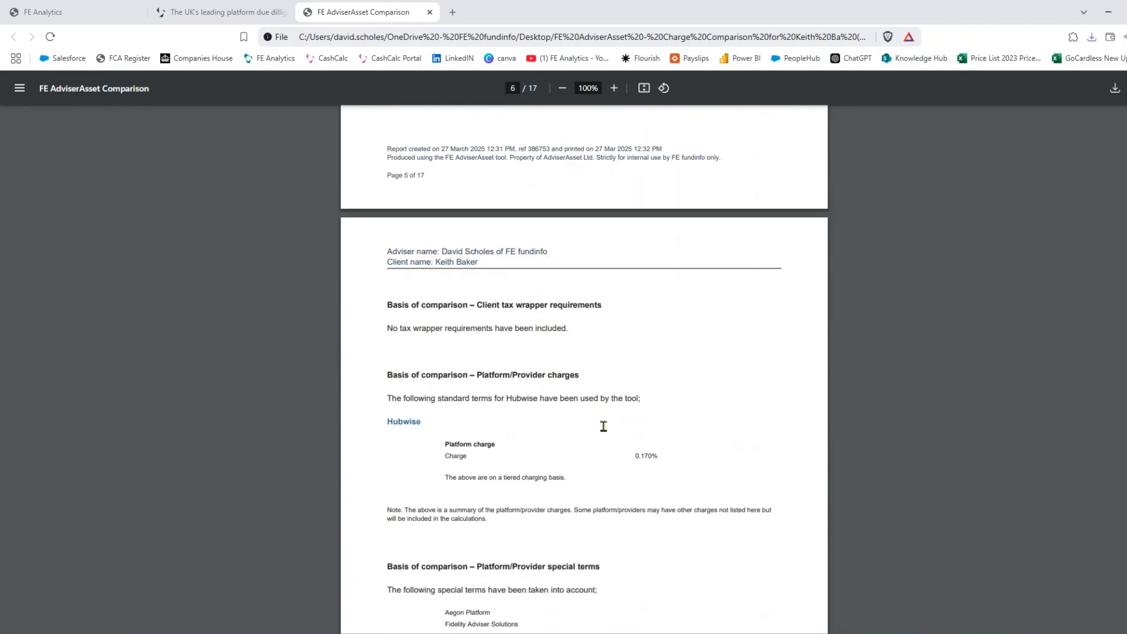
scroll(603, 427, down, 2)
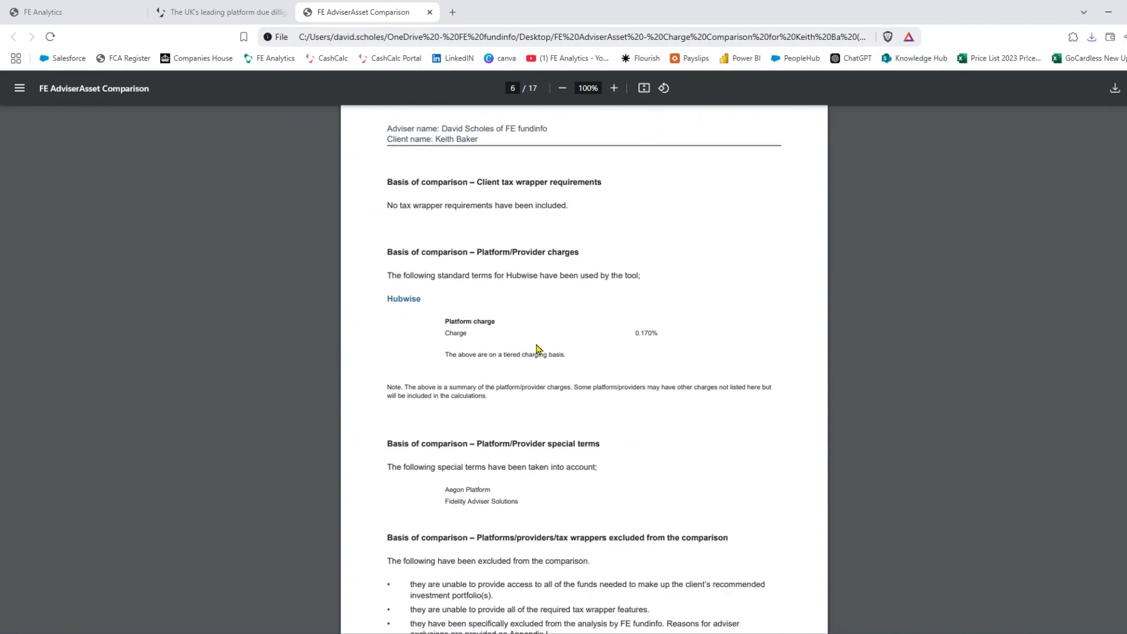
scroll(537, 349, down, 7)
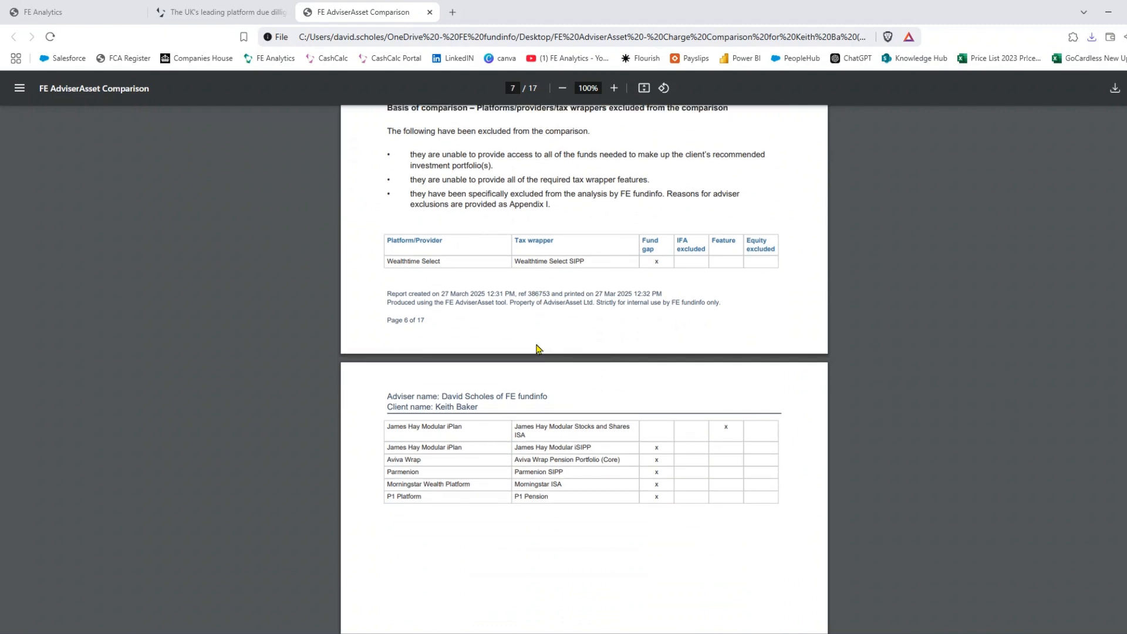
scroll(537, 349, down, 5)
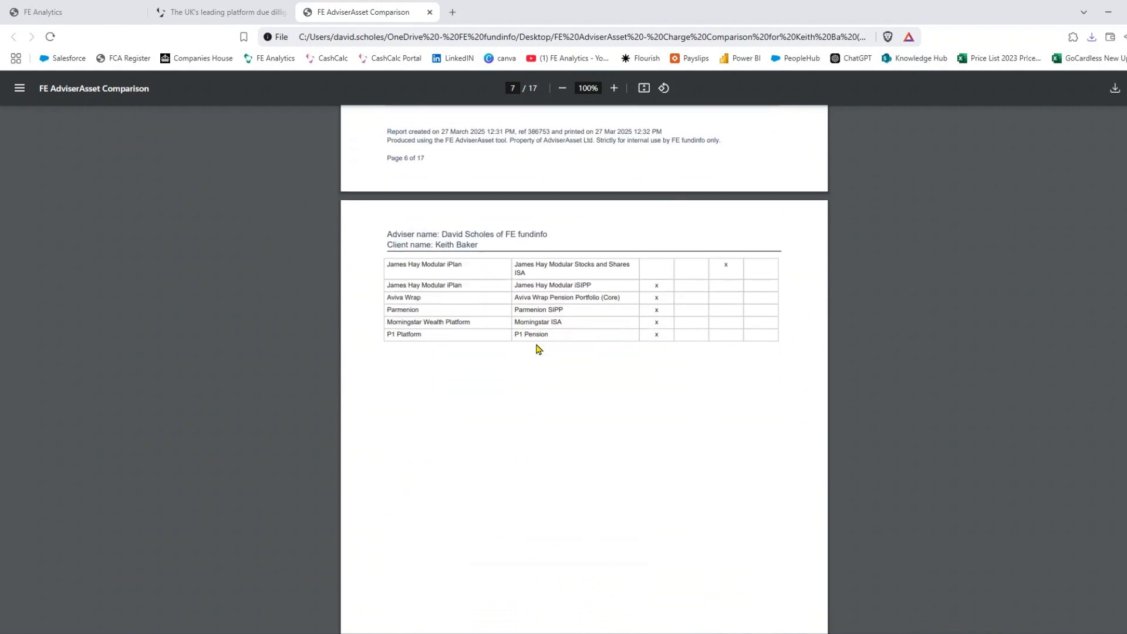
scroll(537, 348, down, 10)
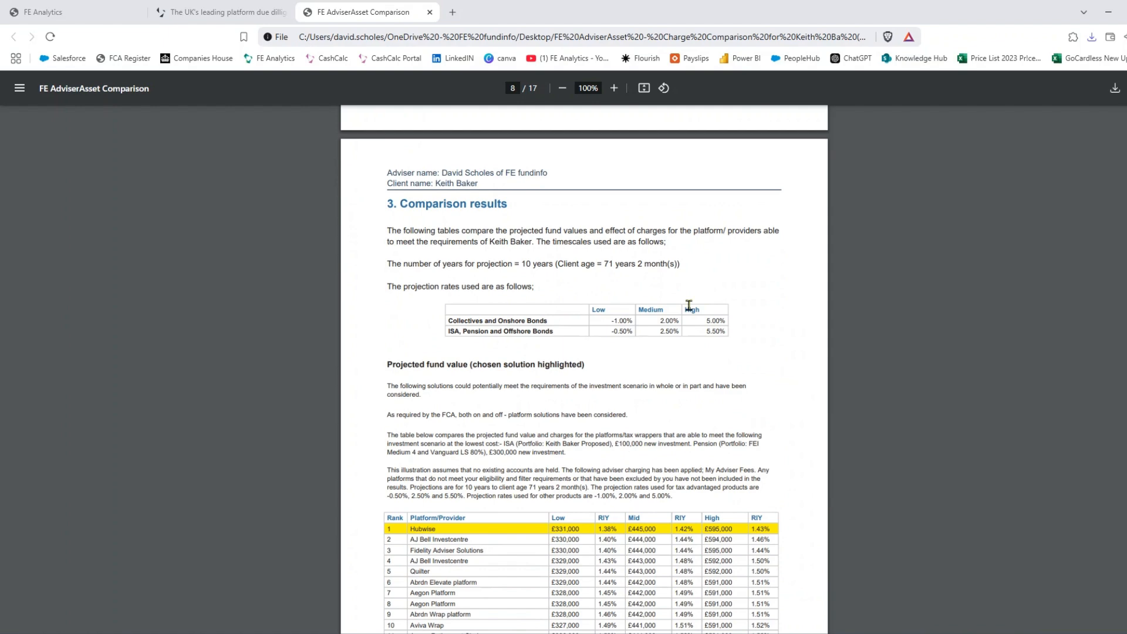
scroll(668, 333, down, 4)
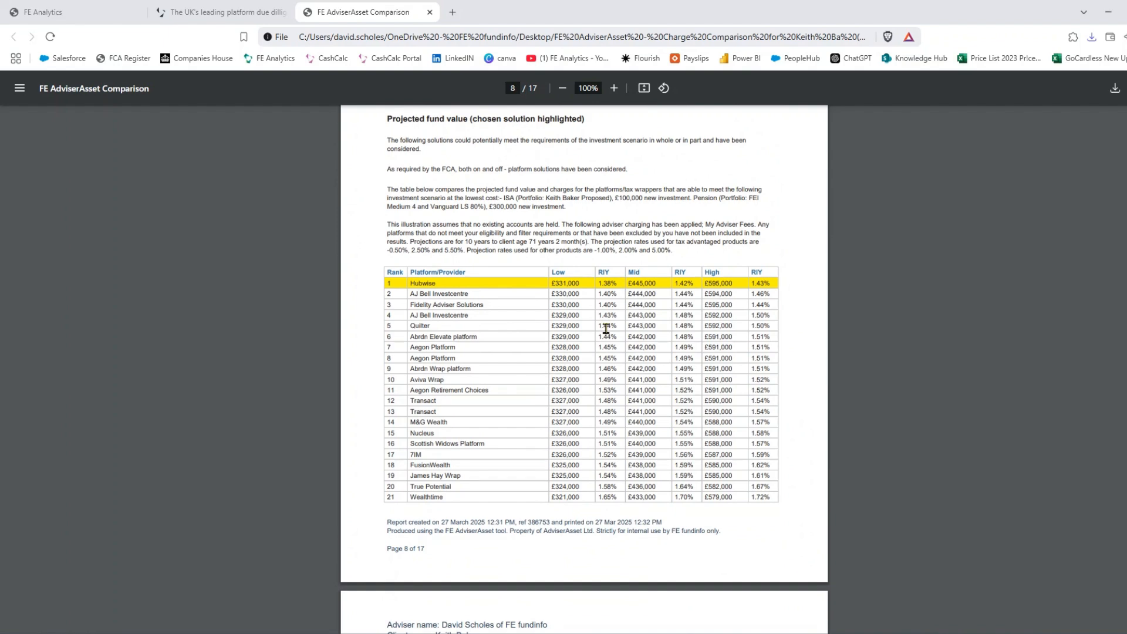
scroll(607, 330, down, 3)
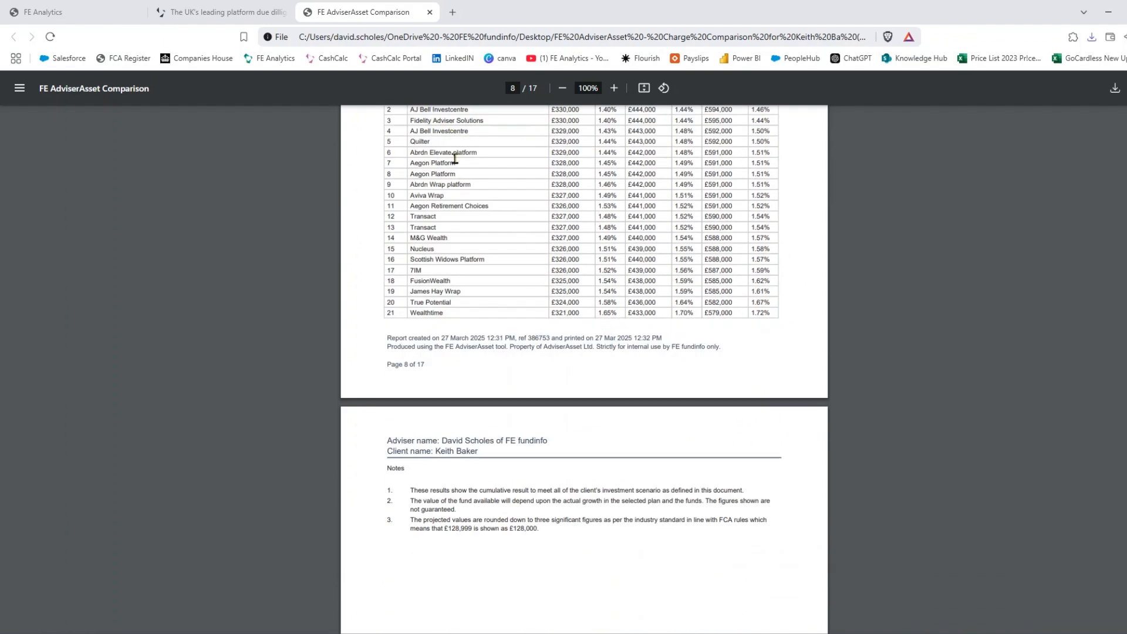
click(430, 12)
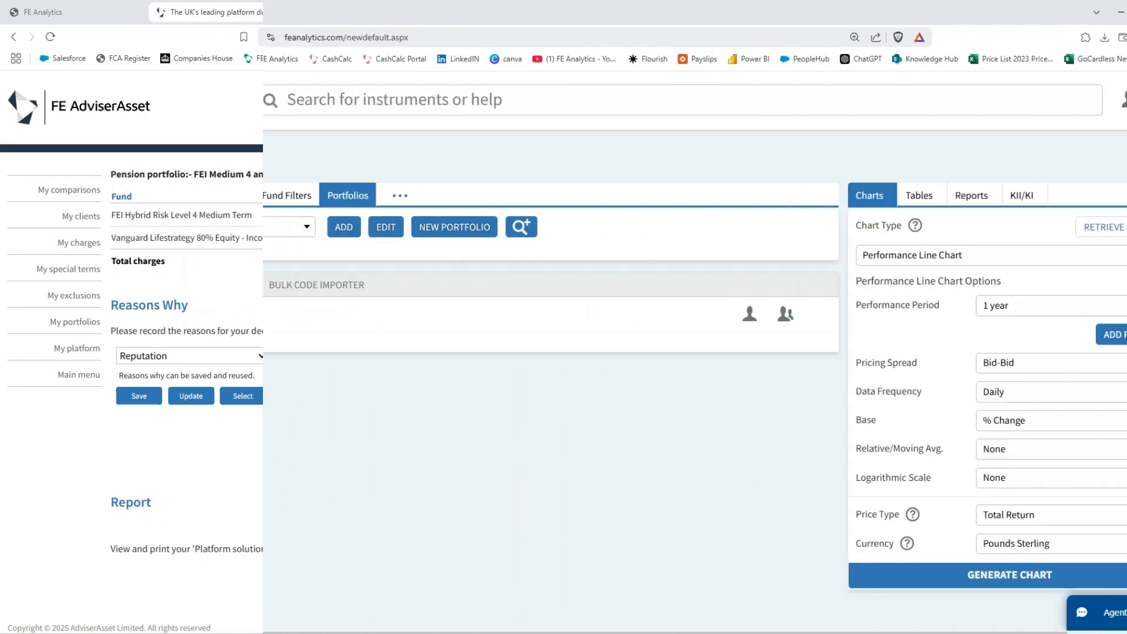
- Launch Consolidation/switch analysis from the Platform Analysis Tools menu
click(33, 328)
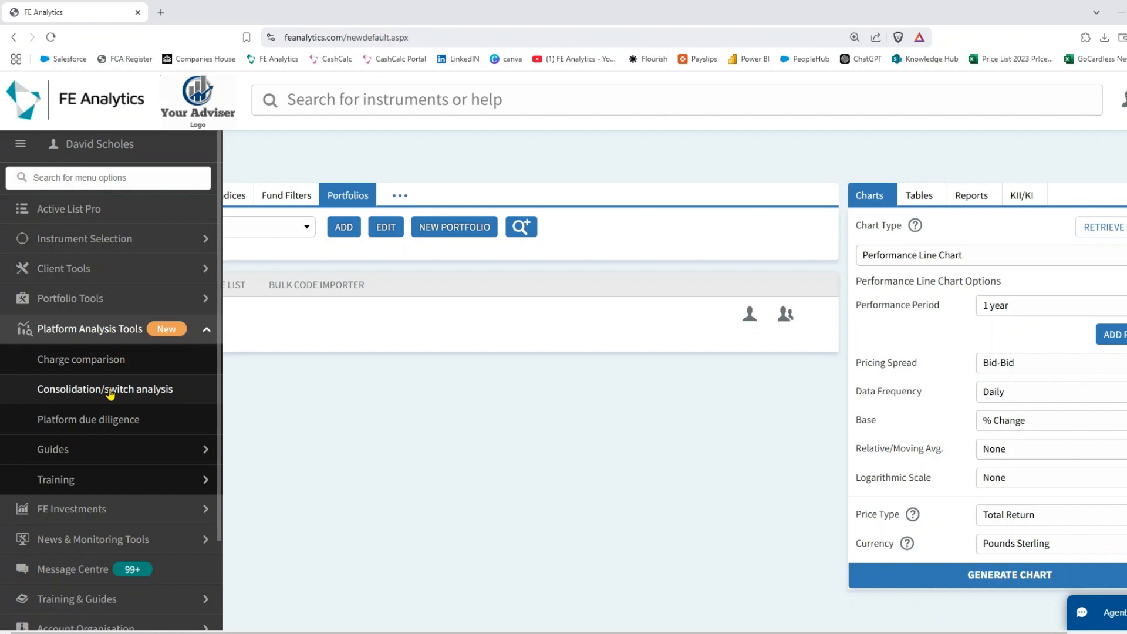
click(109, 392)
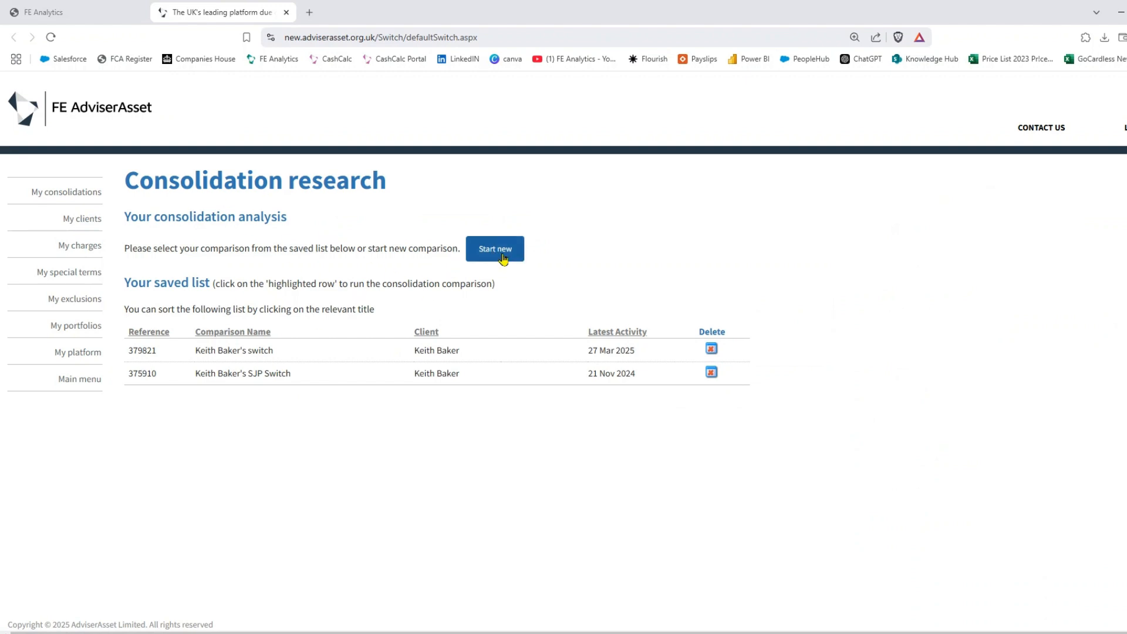
- Open the 27 Mar 2025 saved switch analysis and the Hargreaves Lansdown ISA ceding scheme details
click(303, 352)
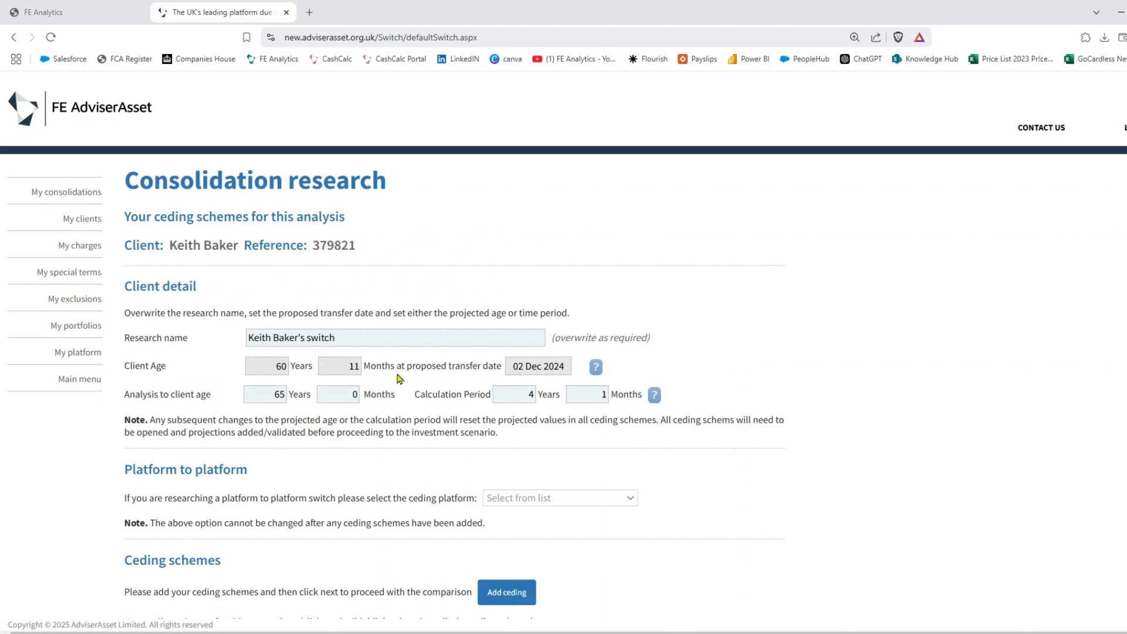
drag(332, 339, 247, 343)
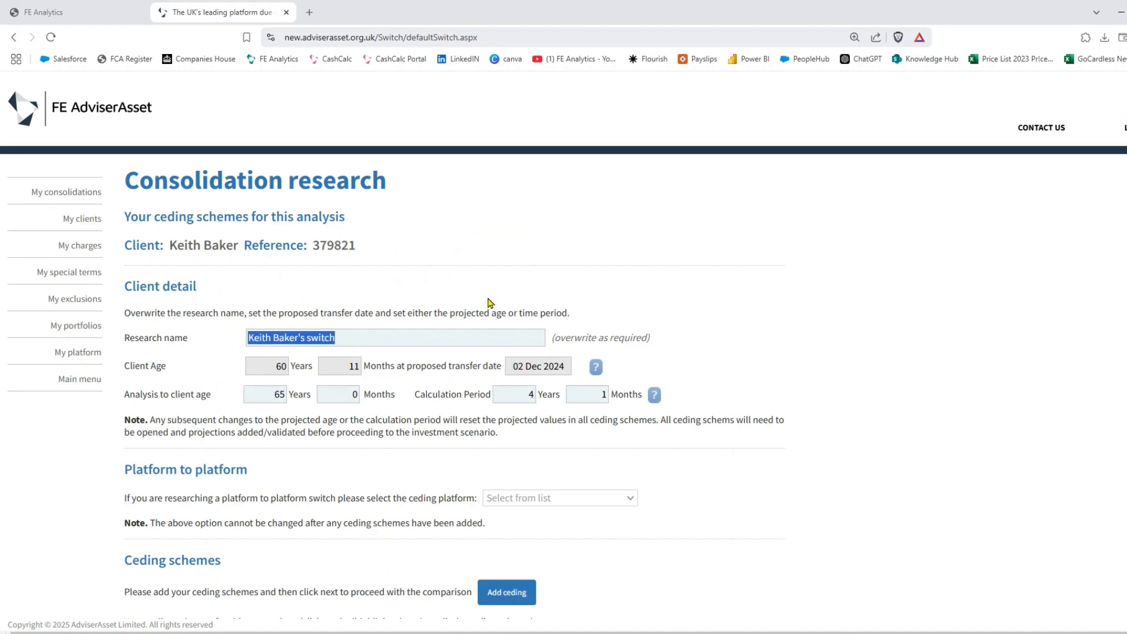
scroll(488, 302, down, 1)
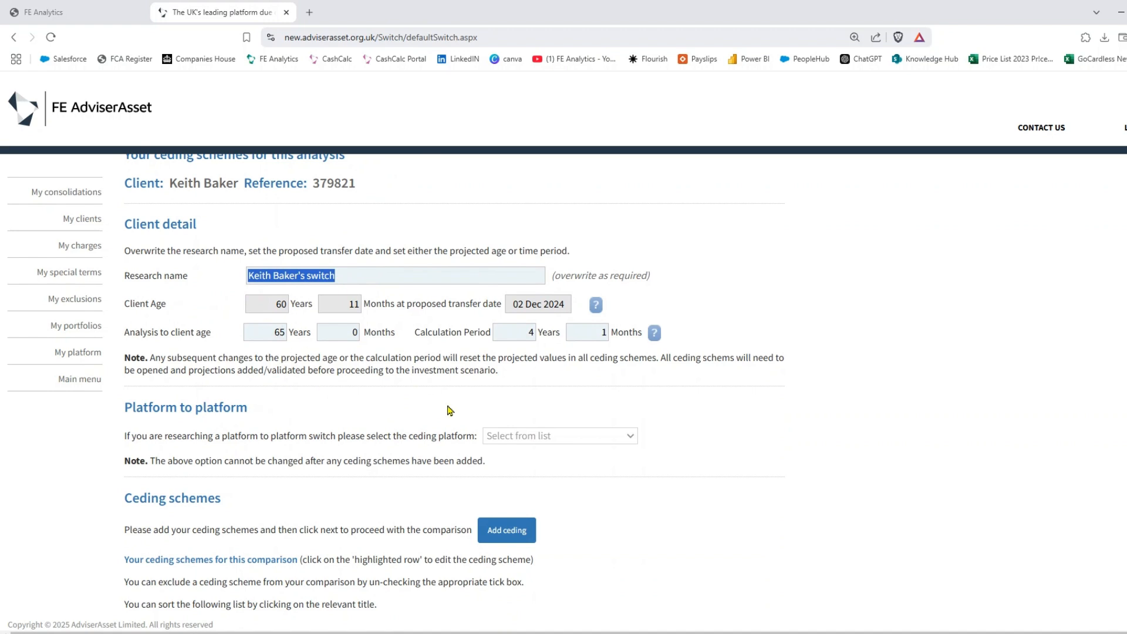
scroll(450, 410, down, 2)
scroll(450, 409, down, 1)
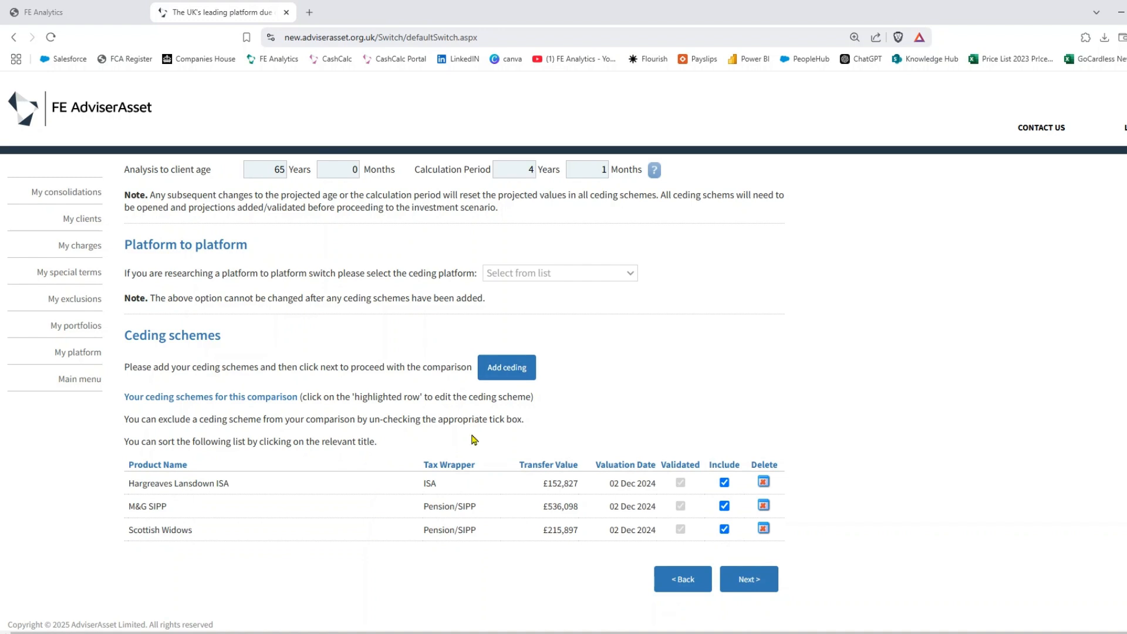
click(460, 493)
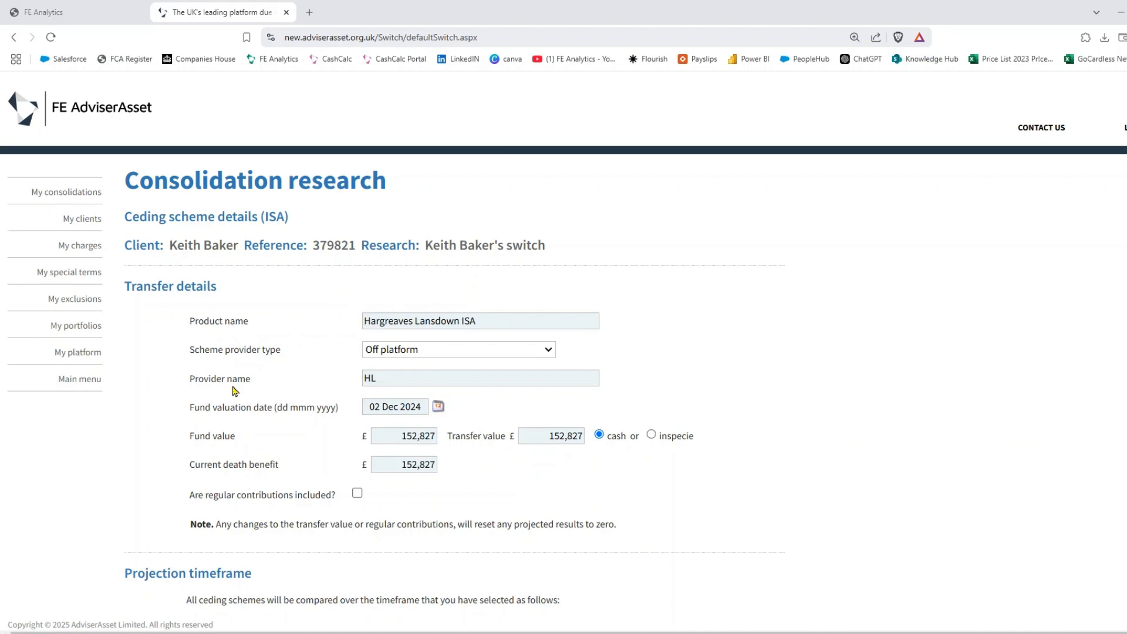
click(430, 350)
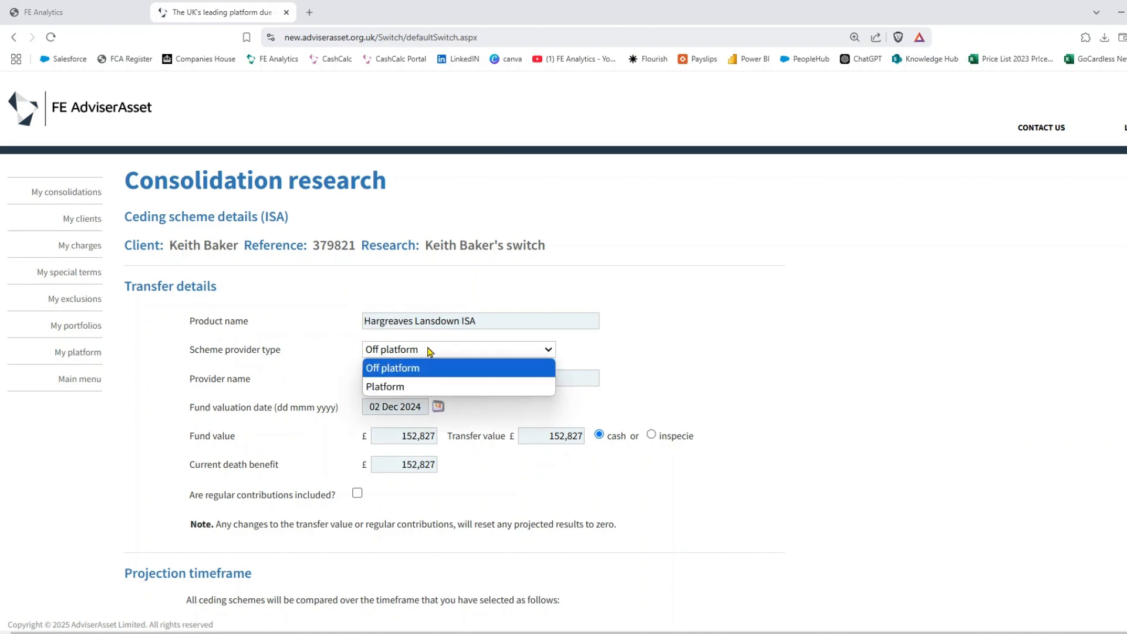
click(429, 350)
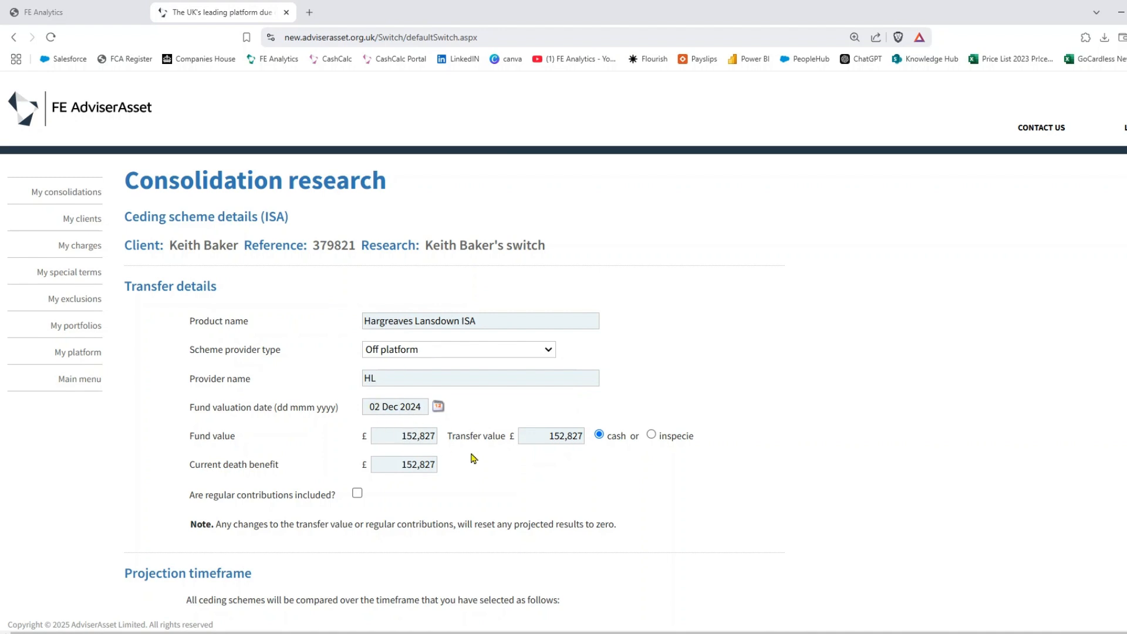
scroll(473, 458, down, 5)
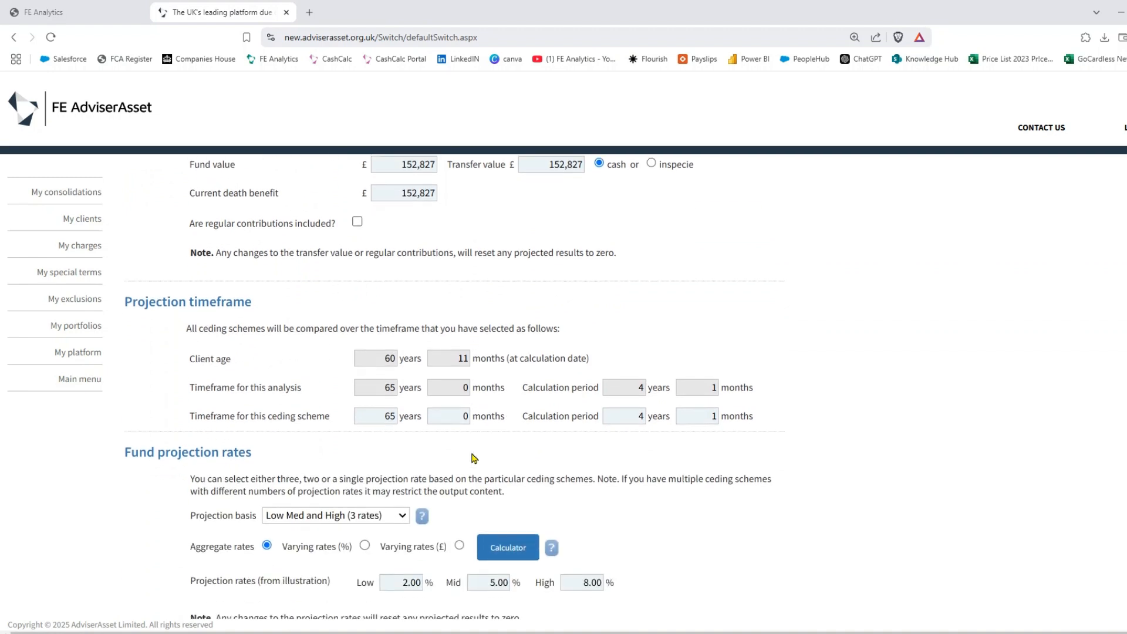
scroll(474, 458, down, 1)
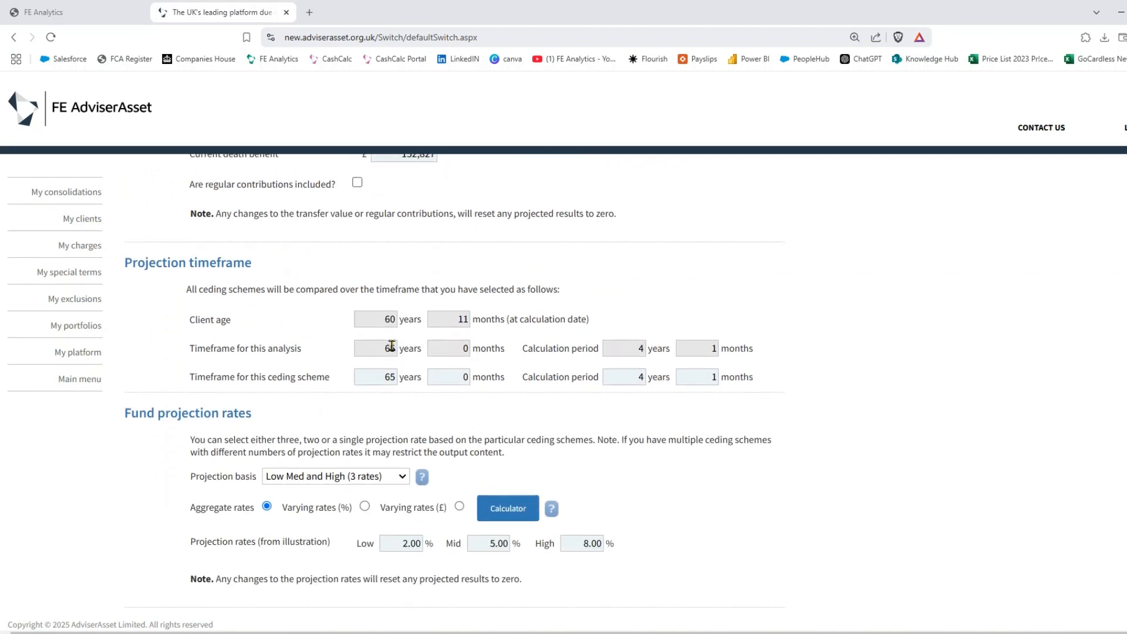
scroll(392, 346, down, 3)
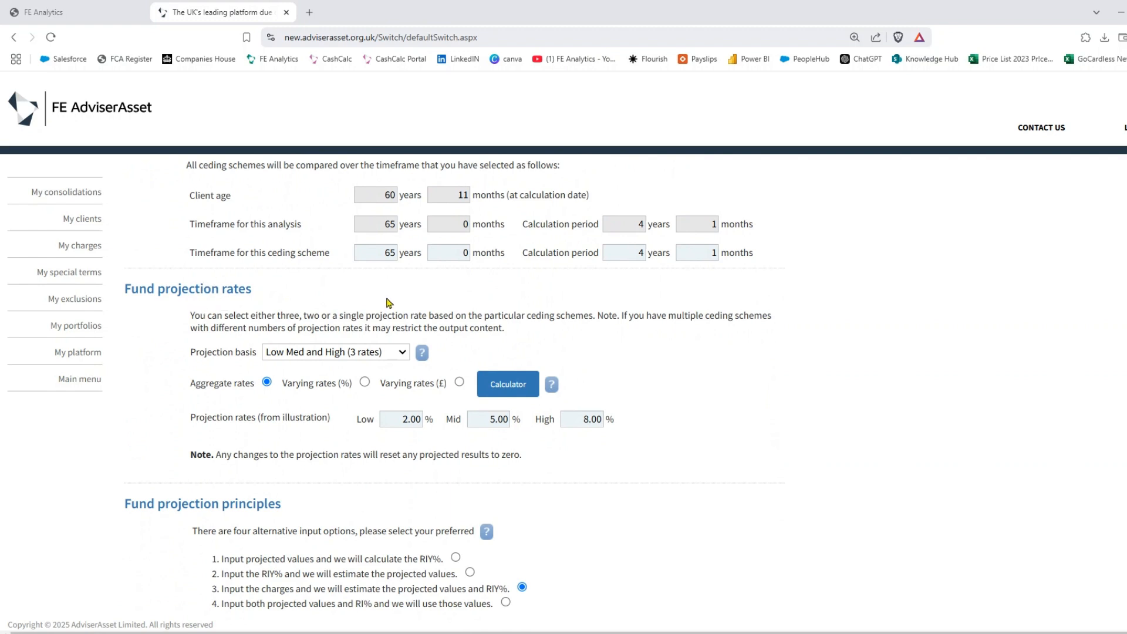
click(382, 353)
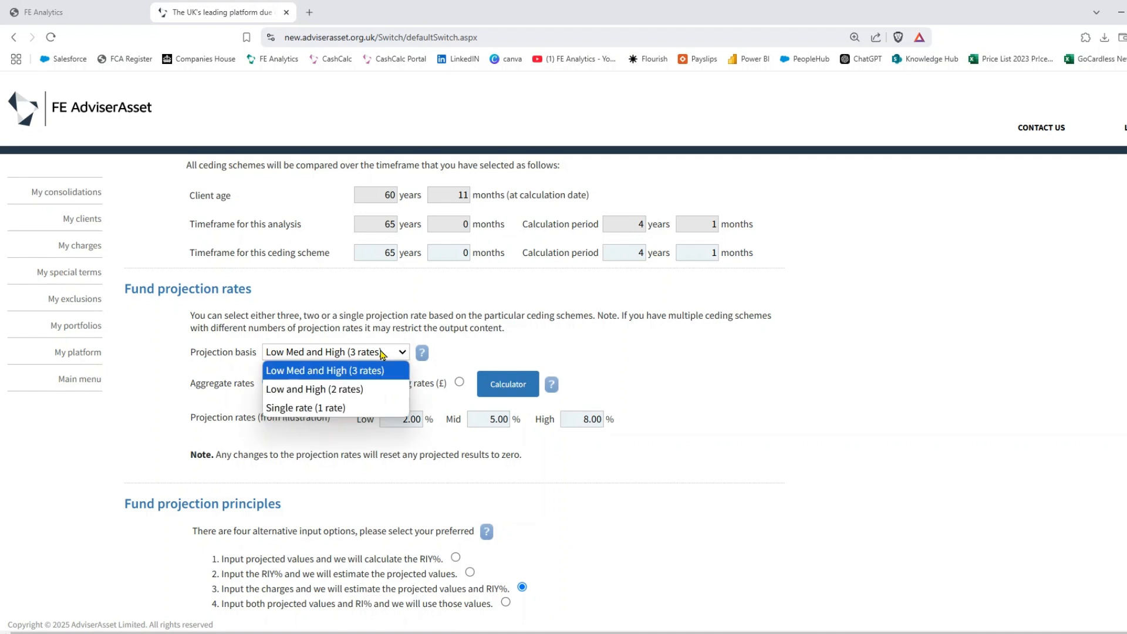
click(545, 347)
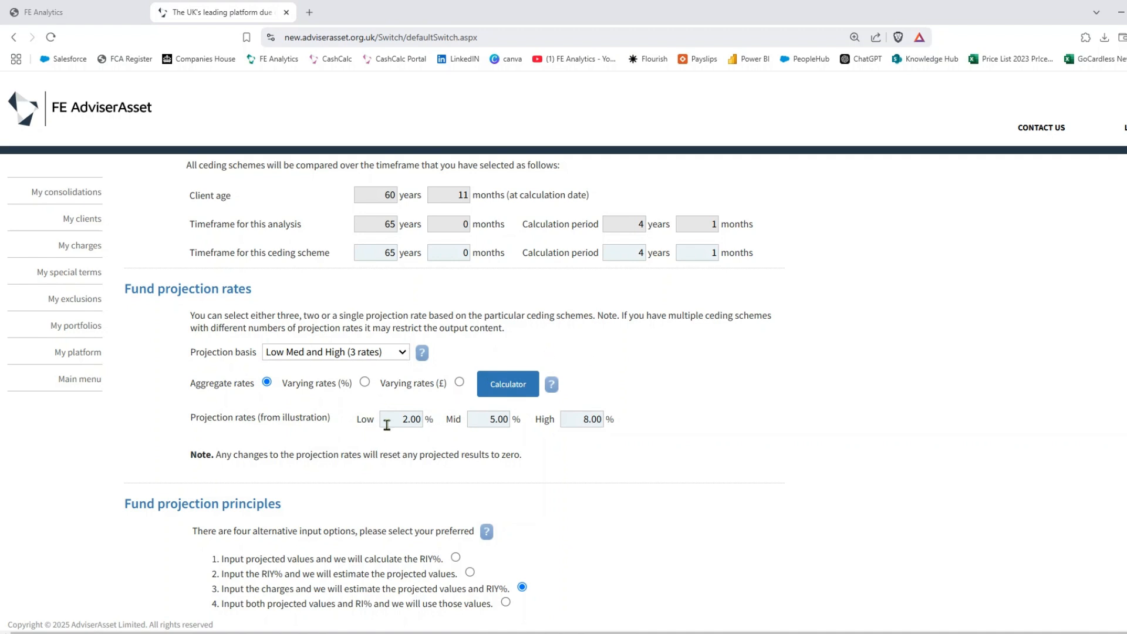
scroll(690, 407, down, 5)
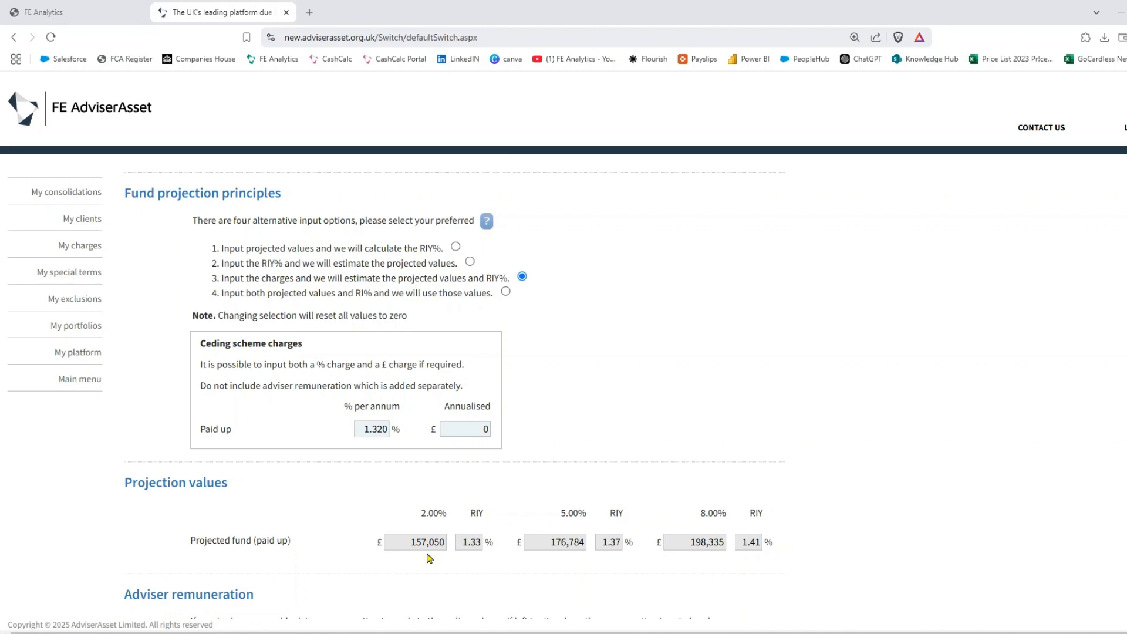
- Highlight the 2.00%, 5.00% and 8.00% projected fund values, then continue to the ceding schemes list
drag(410, 542, 439, 542)
drag(546, 542, 585, 542)
drag(686, 542, 745, 540)
scroll(601, 347, down, 5)
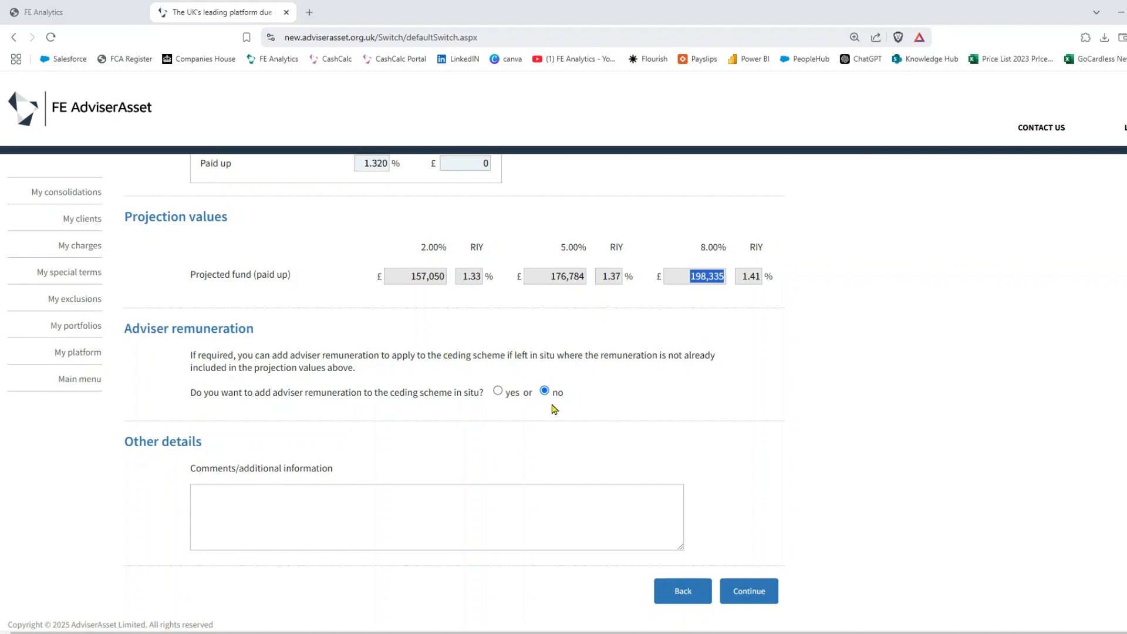
click(747, 593)
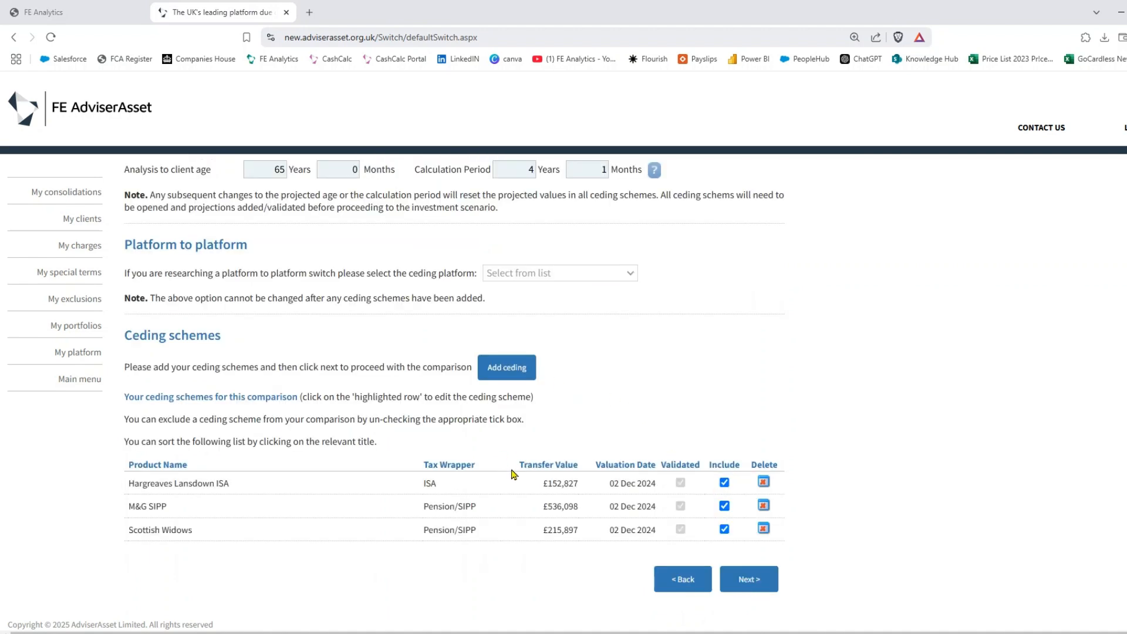
- Move to the investment scenario, keep the current ISA portfolio, and highlight the pension cash transfer
click(758, 584)
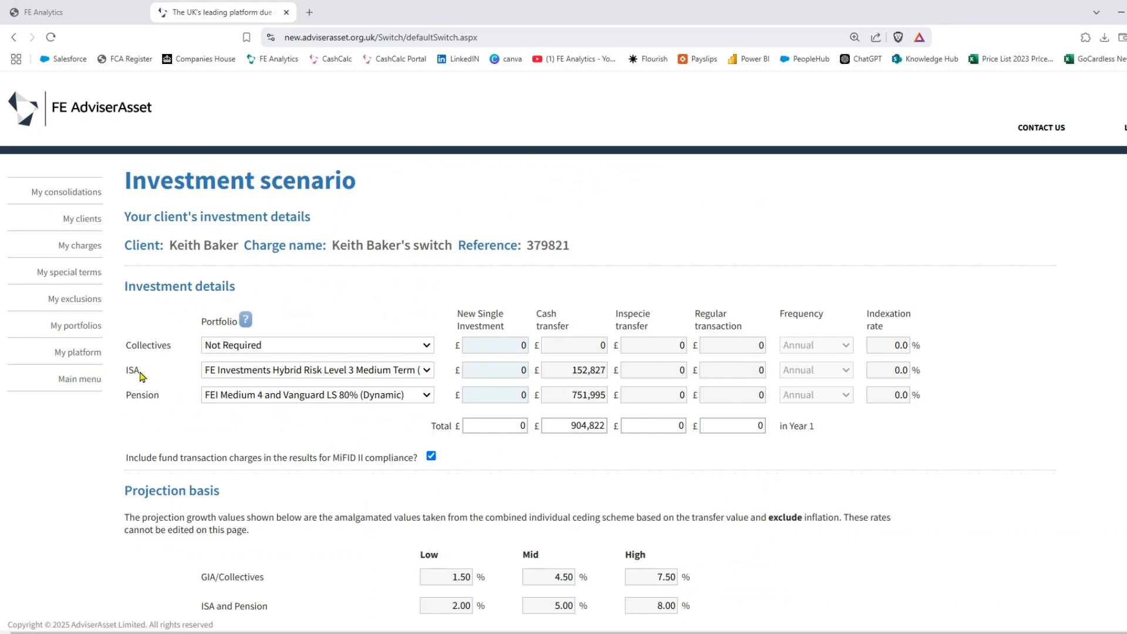
click(300, 376)
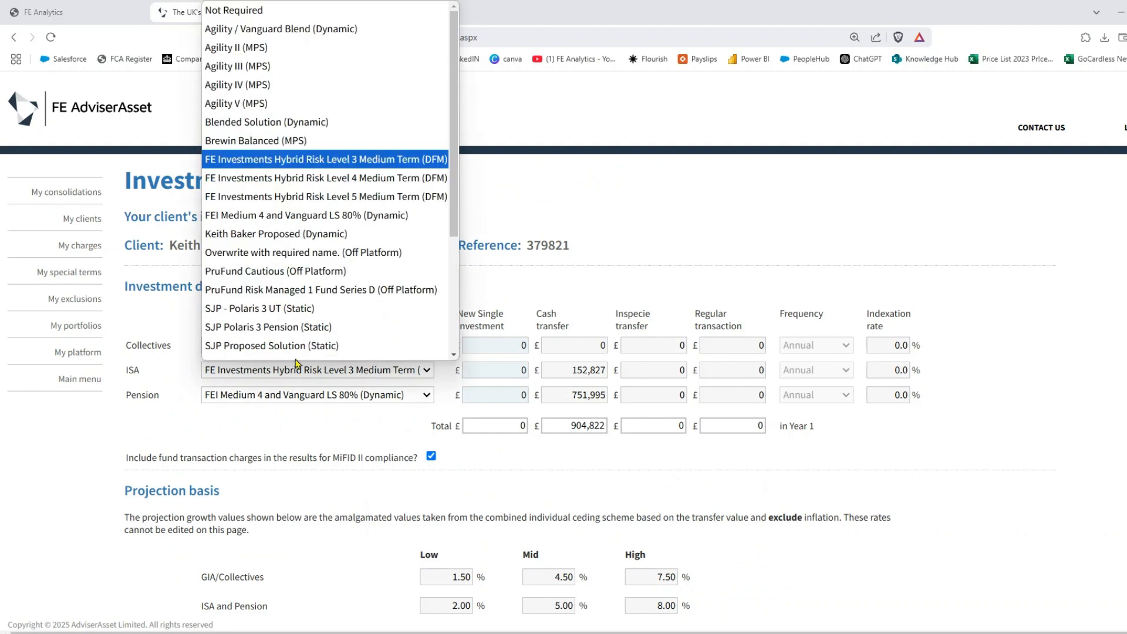
scroll(301, 161, down, 1)
click(307, 155)
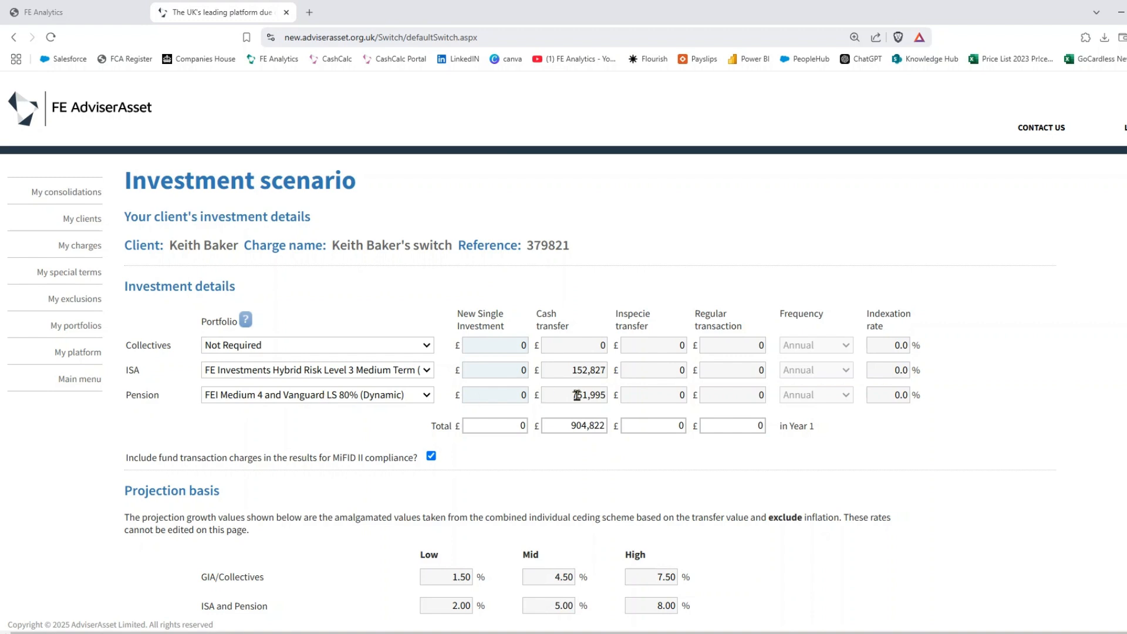
drag(575, 392, 602, 399)
click(573, 367)
- Highlight the amalgamated projection rates note and tick the filter excluding unsuitable tax wrapper providers
scroll(611, 470, down, 3)
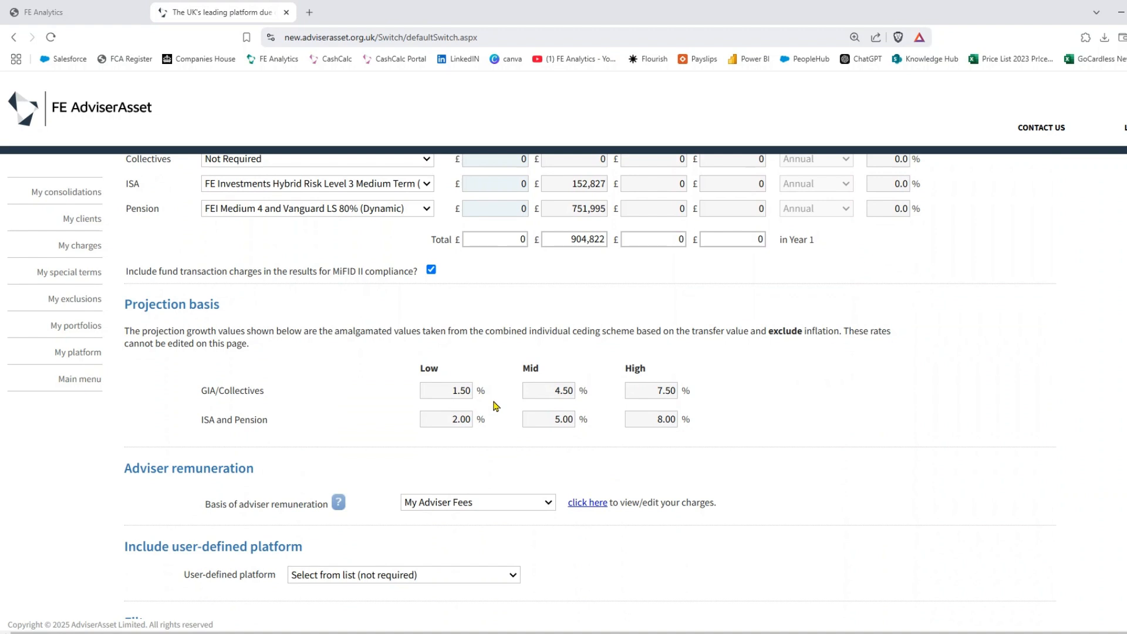
drag(334, 332, 642, 334)
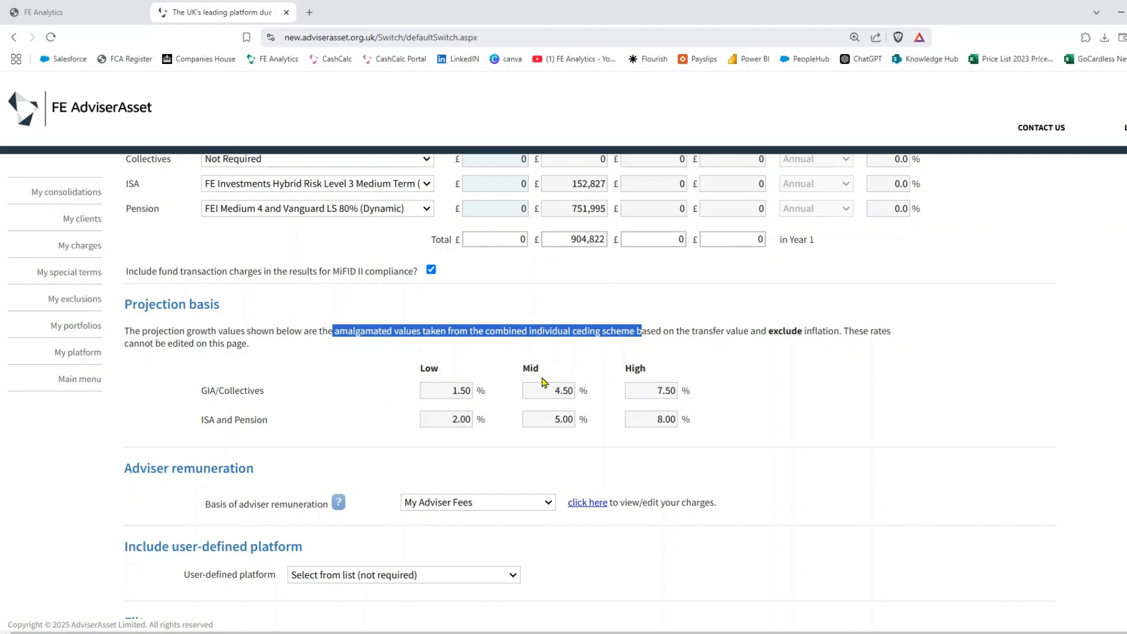
scroll(526, 385, down, 2)
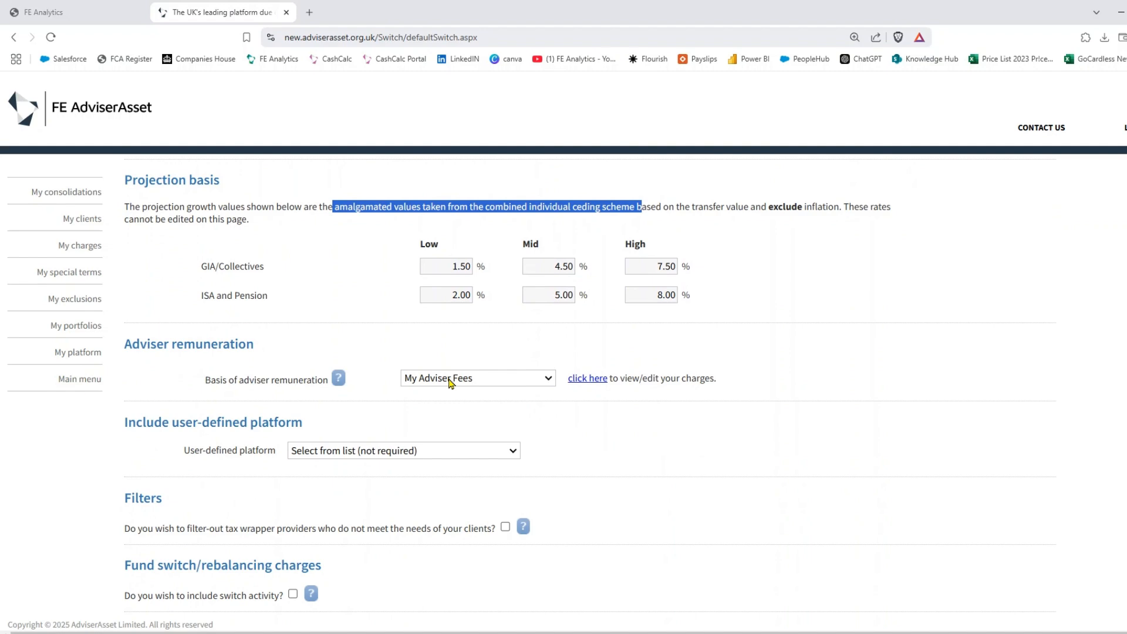
scroll(452, 379, down, 2)
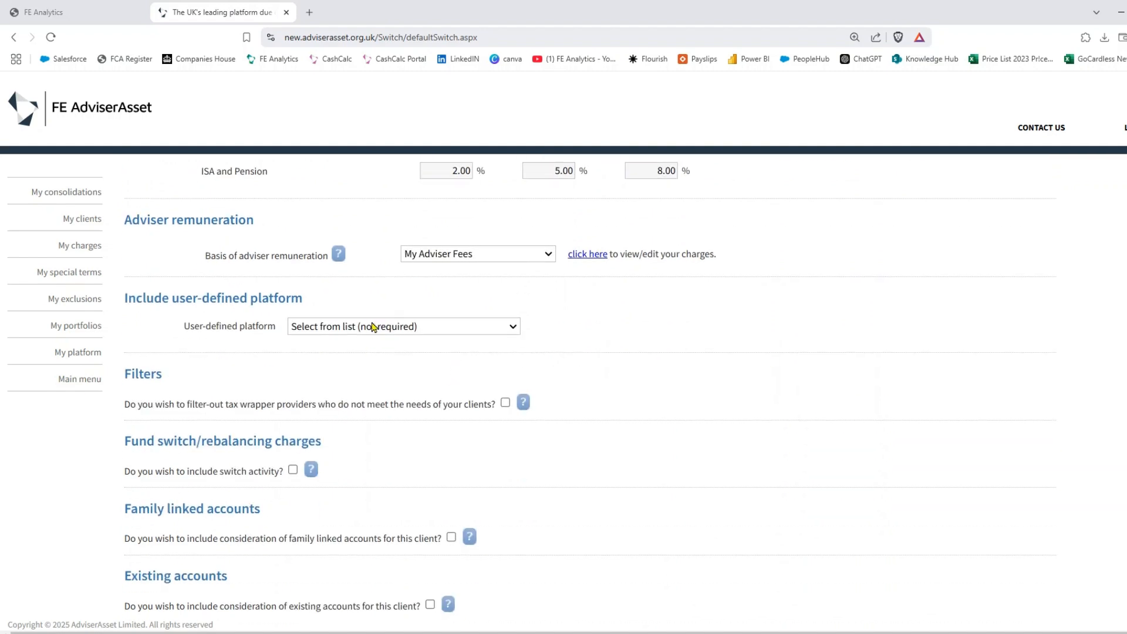
scroll(563, 324, down, 2)
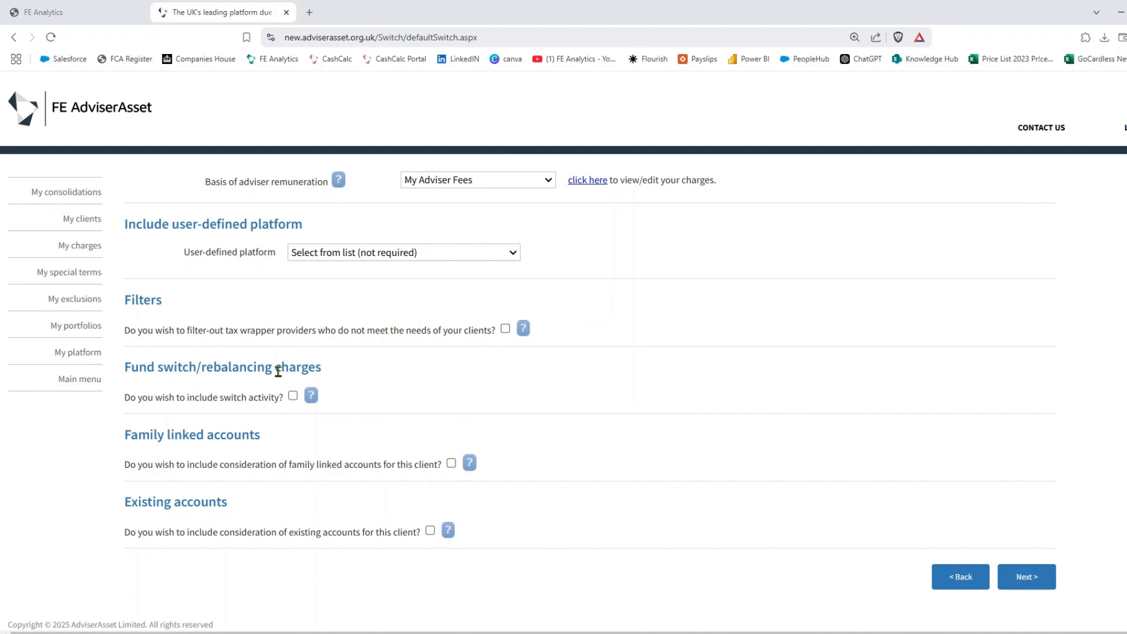
click(505, 329)
- Review tax wrapper availability, return, untick the provider filter, and submit the scenario
click(1025, 582)
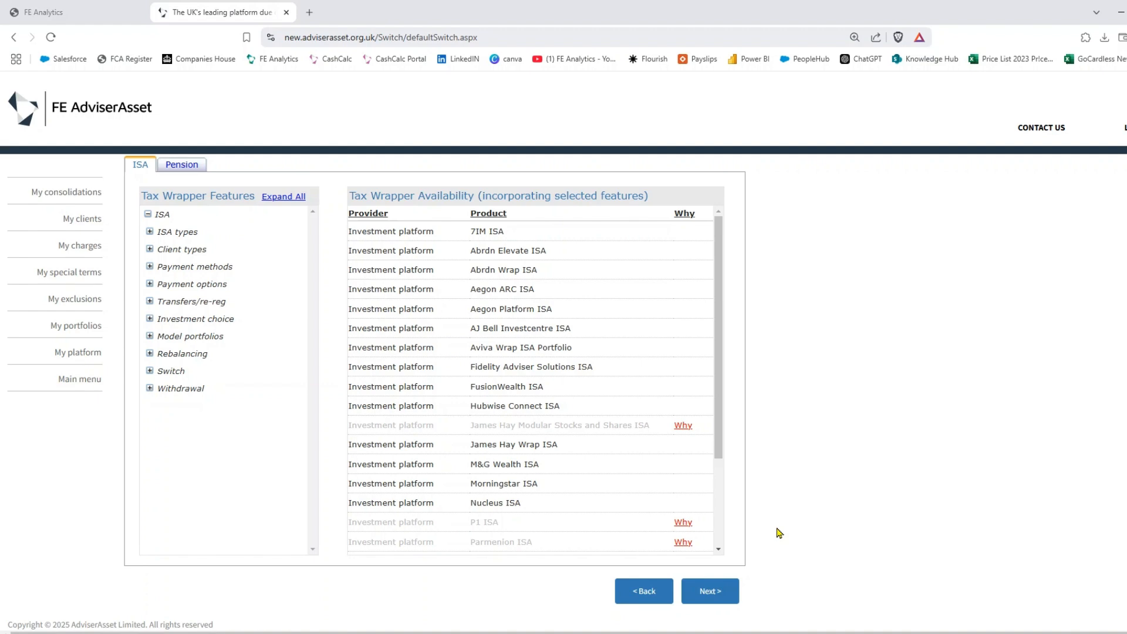
click(644, 592)
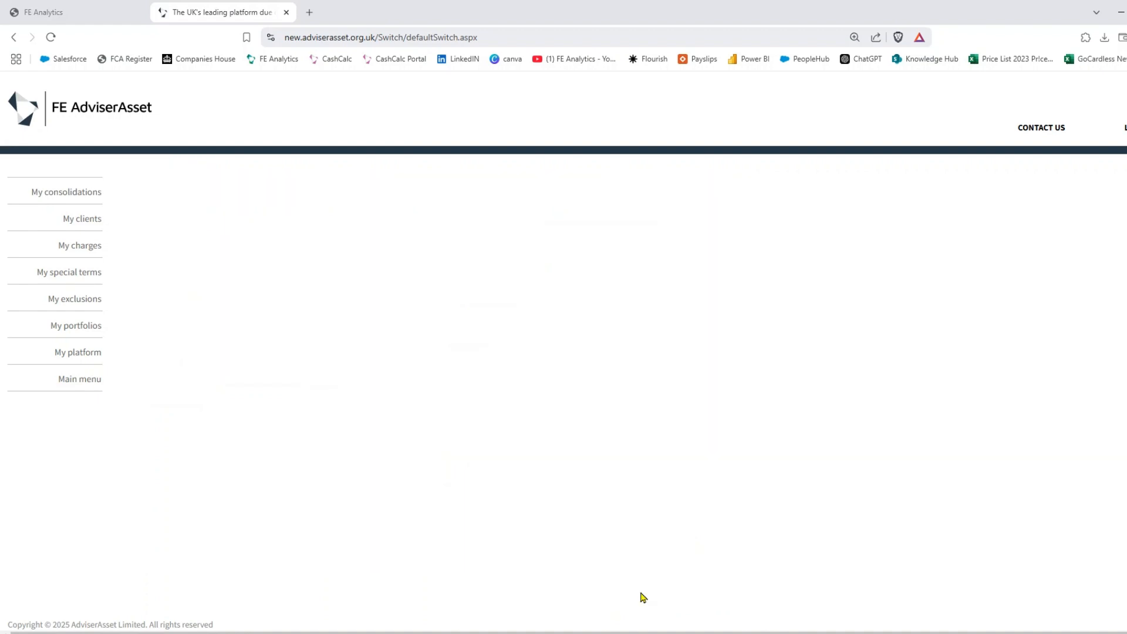
scroll(613, 459, down, 3)
scroll(613, 460, down, 5)
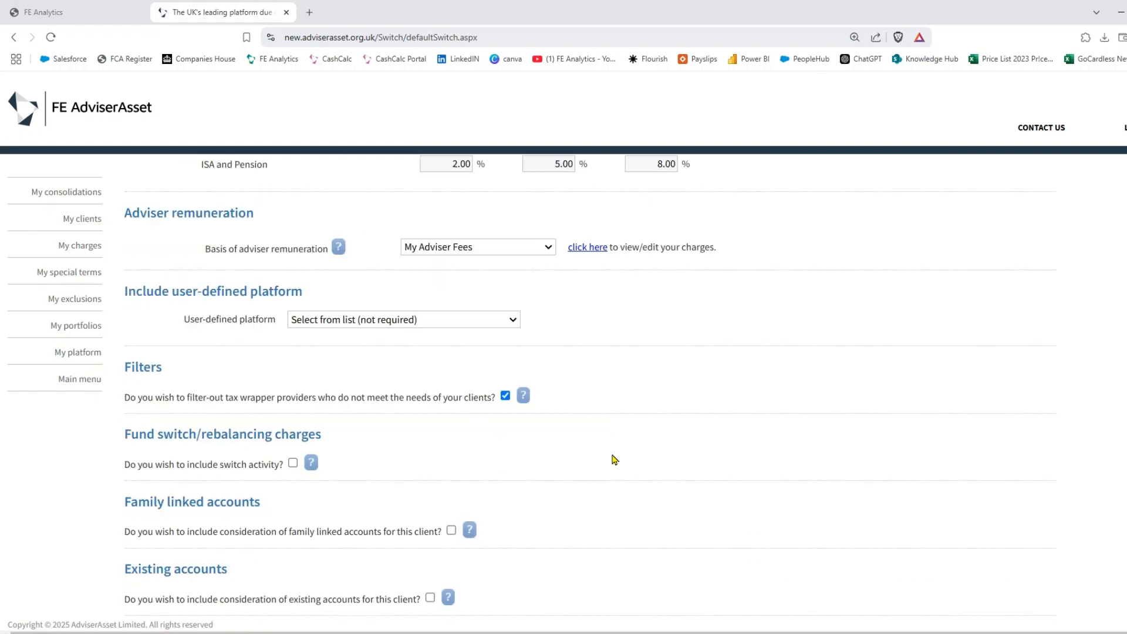
click(505, 341)
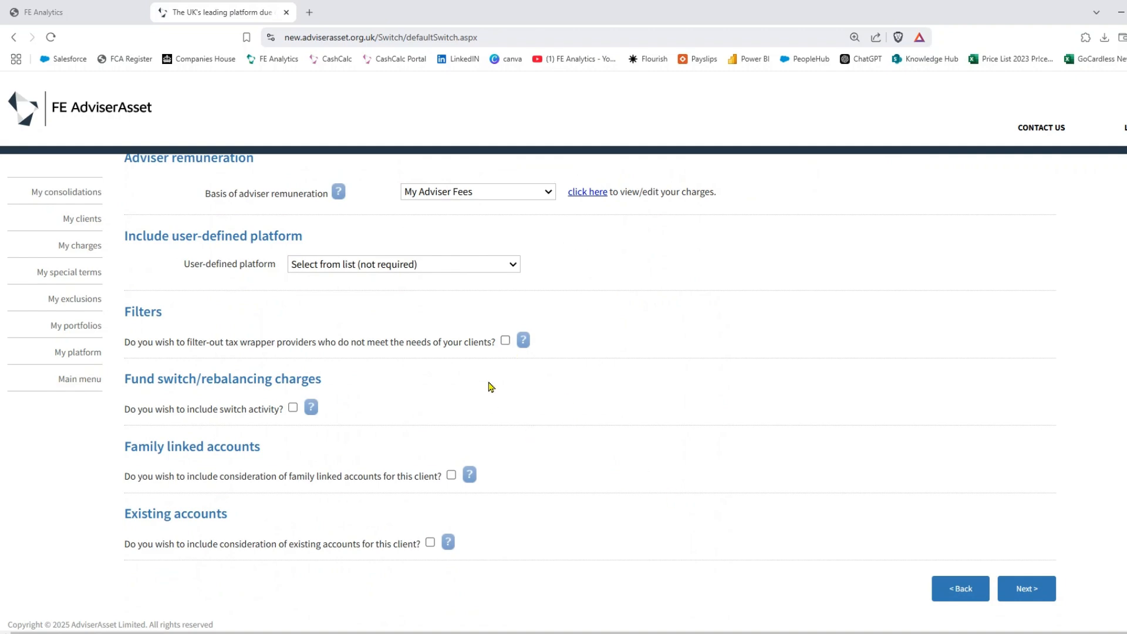
click(1033, 587)
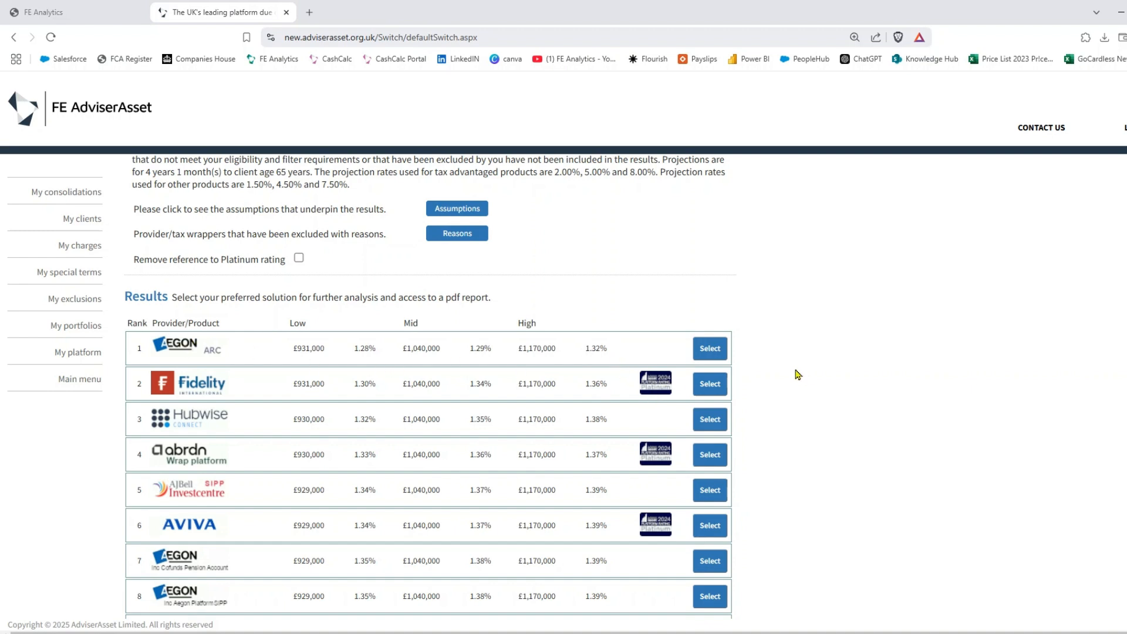
- Select the first-ranked Aegon ARC solution (1.29%) from the results list
click(718, 351)
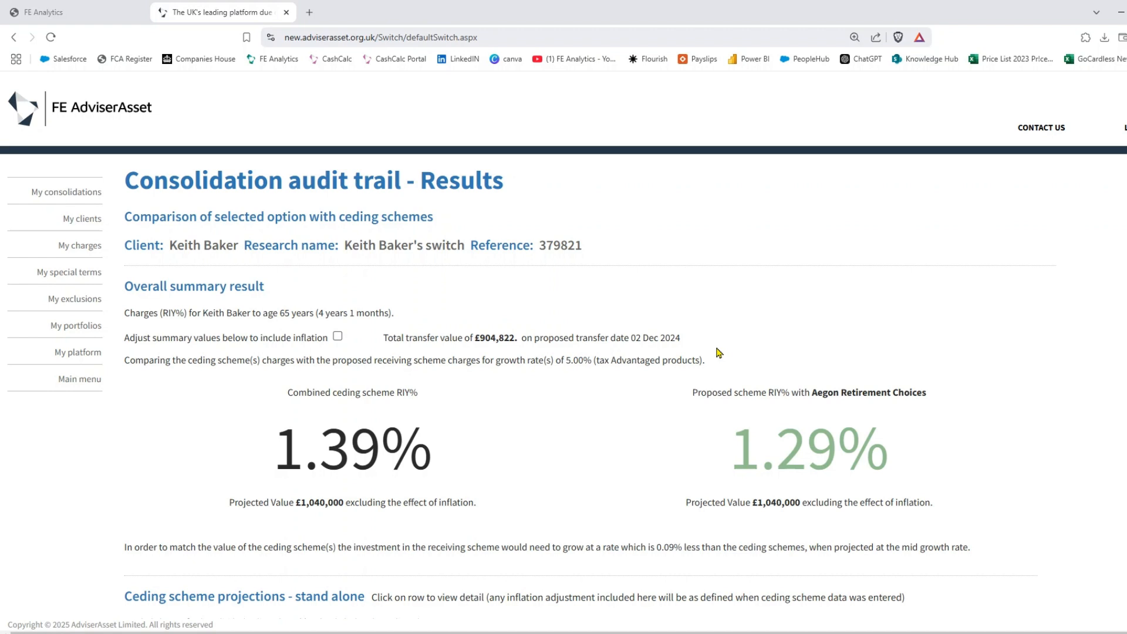
scroll(718, 353, down, 1)
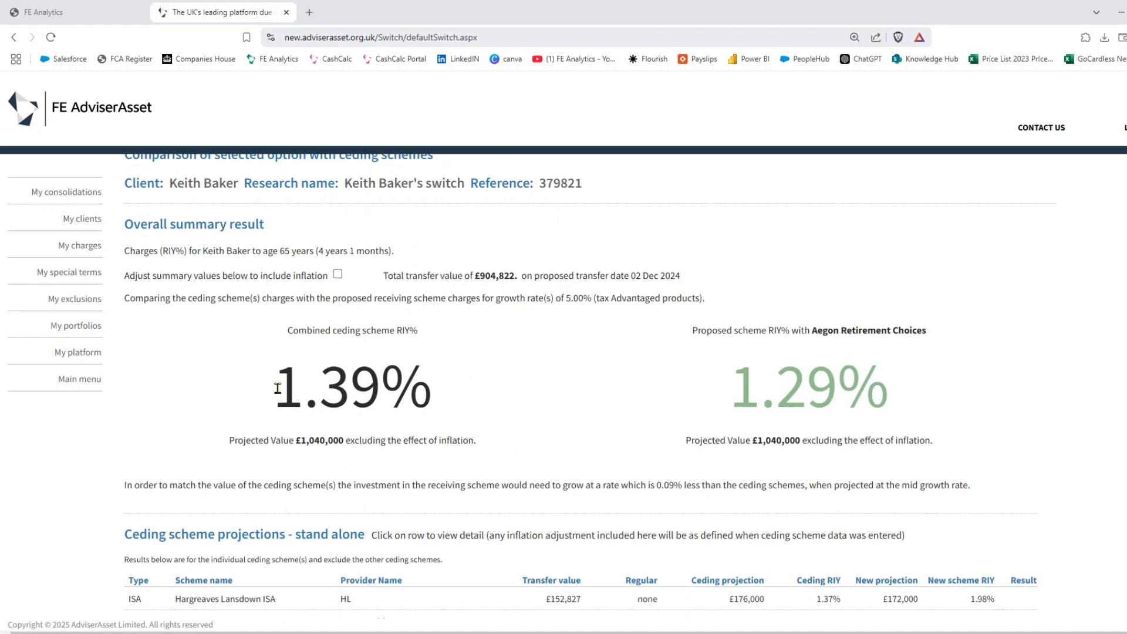
drag(274, 385, 475, 412)
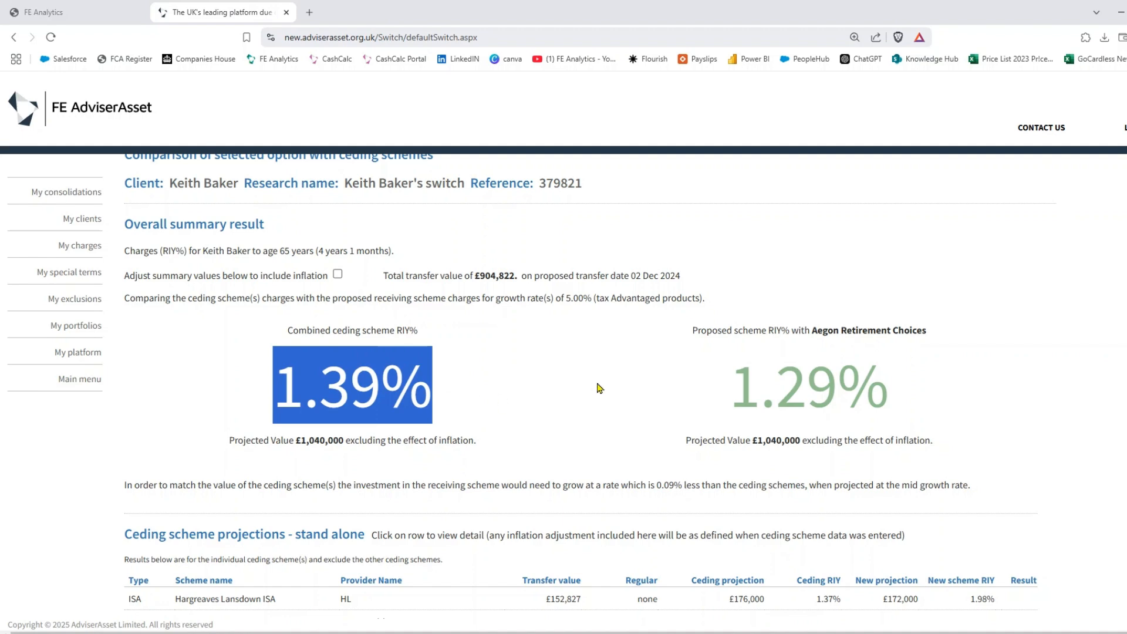
drag(732, 392, 943, 411)
click(943, 411)
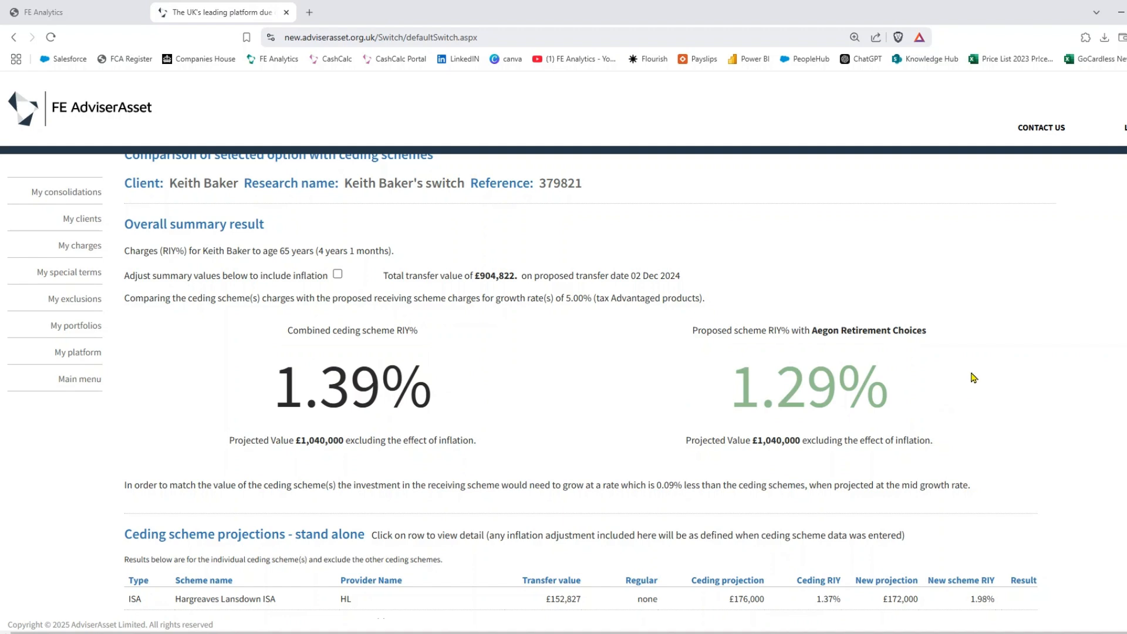
scroll(979, 369, down, 1)
scroll(970, 392, down, 2)
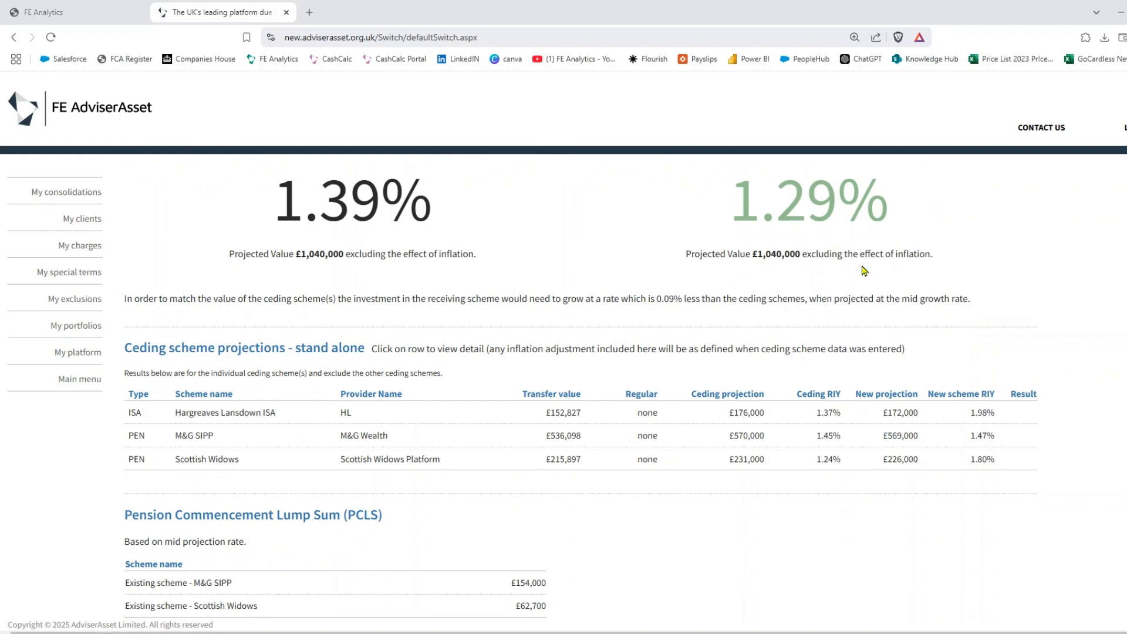
scroll(864, 270, down, 6)
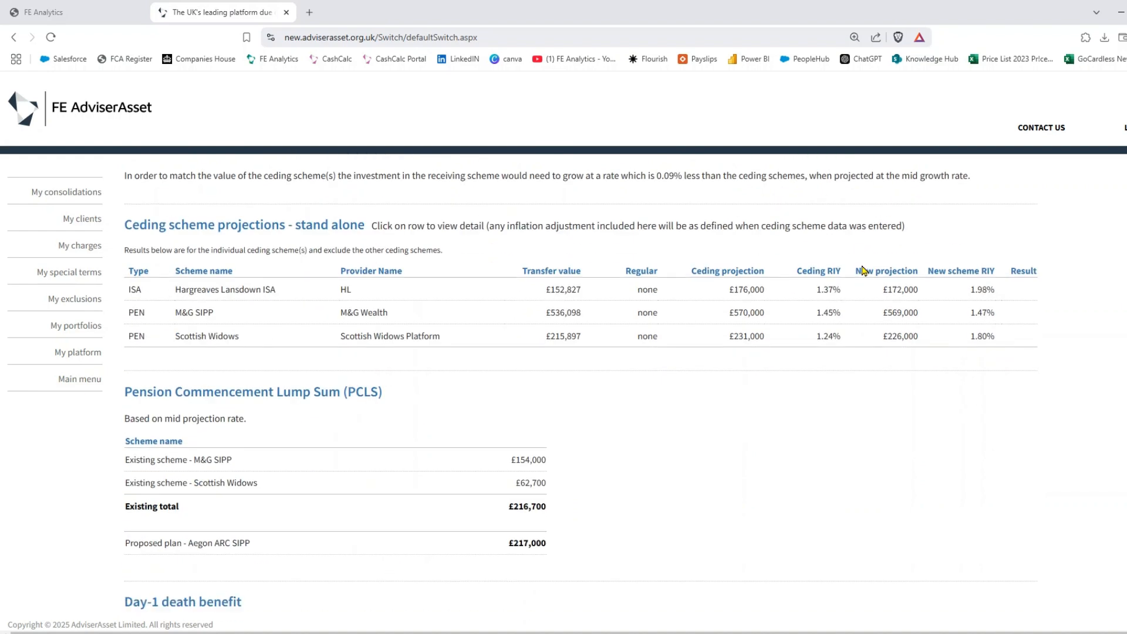
scroll(863, 270, down, 3)
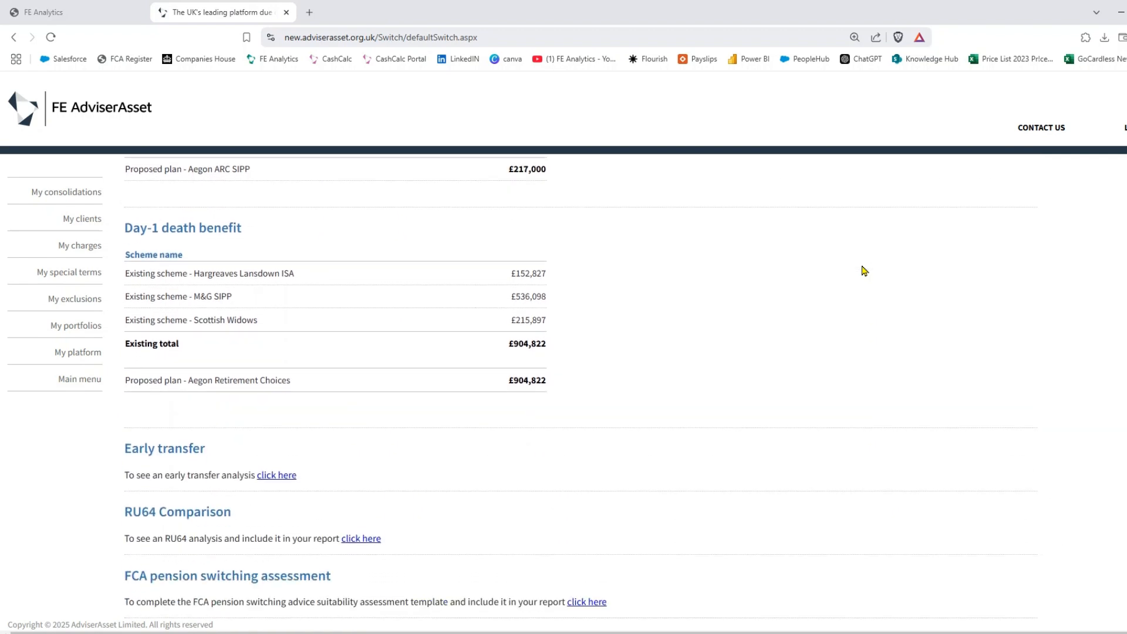
- Generate the switch comparison report as a PDF, save it to the Desktop, and open it
click(1016, 577)
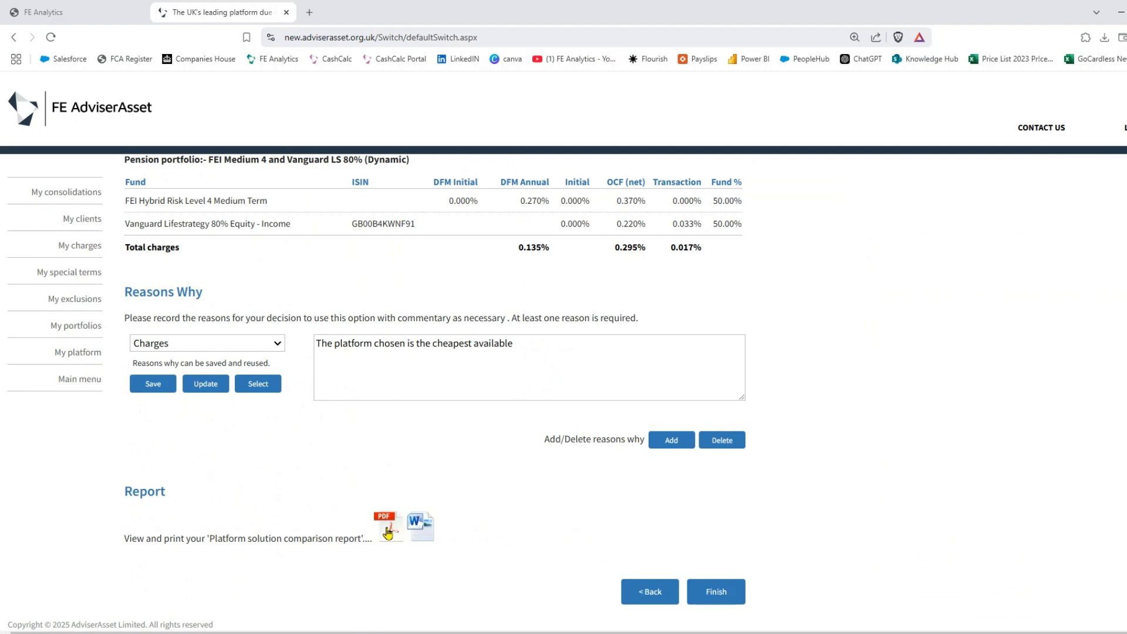
click(388, 531)
click(746, 224)
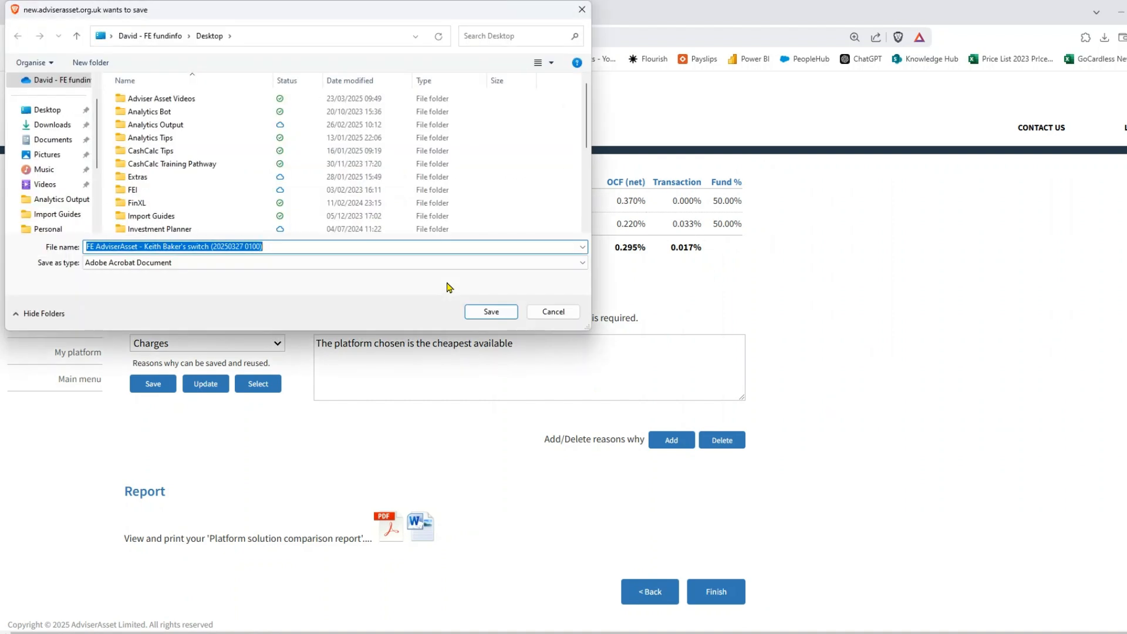
click(44, 110)
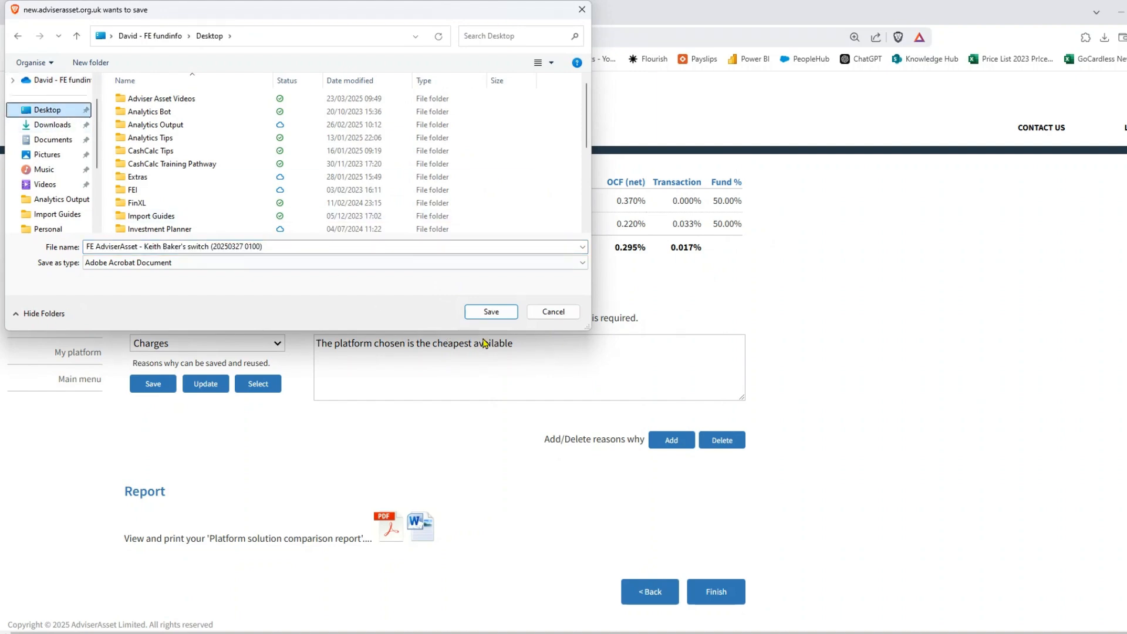
click(500, 312)
click(1021, 75)
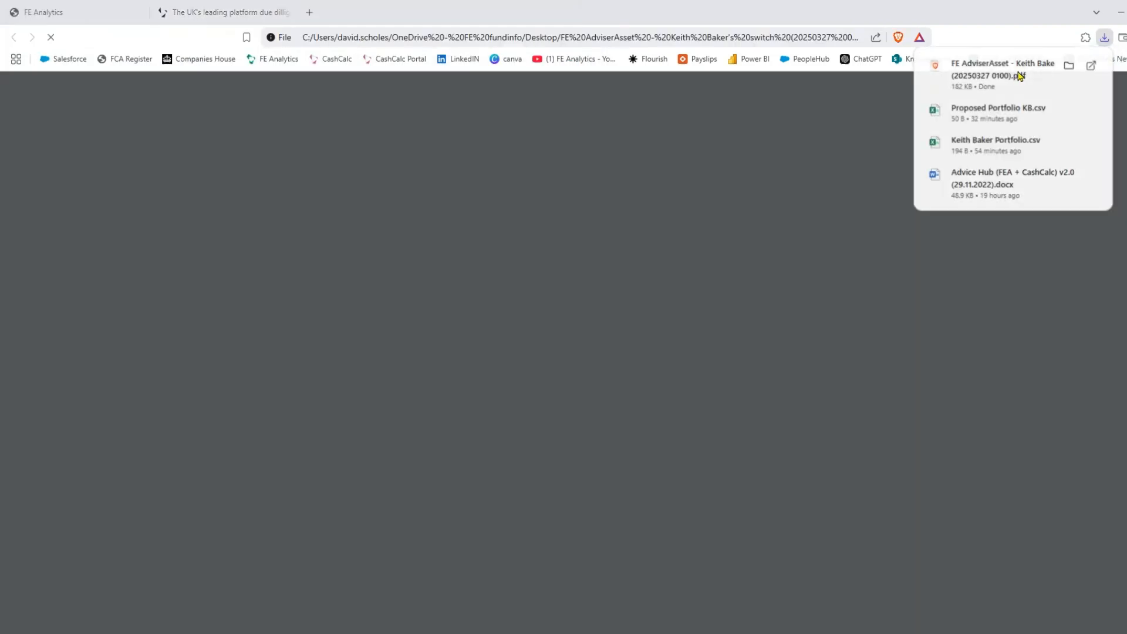
- Scroll the switch report down to the page 9 Comparison results table, then open FE Analytics' main menu
scroll(634, 270, down, 3)
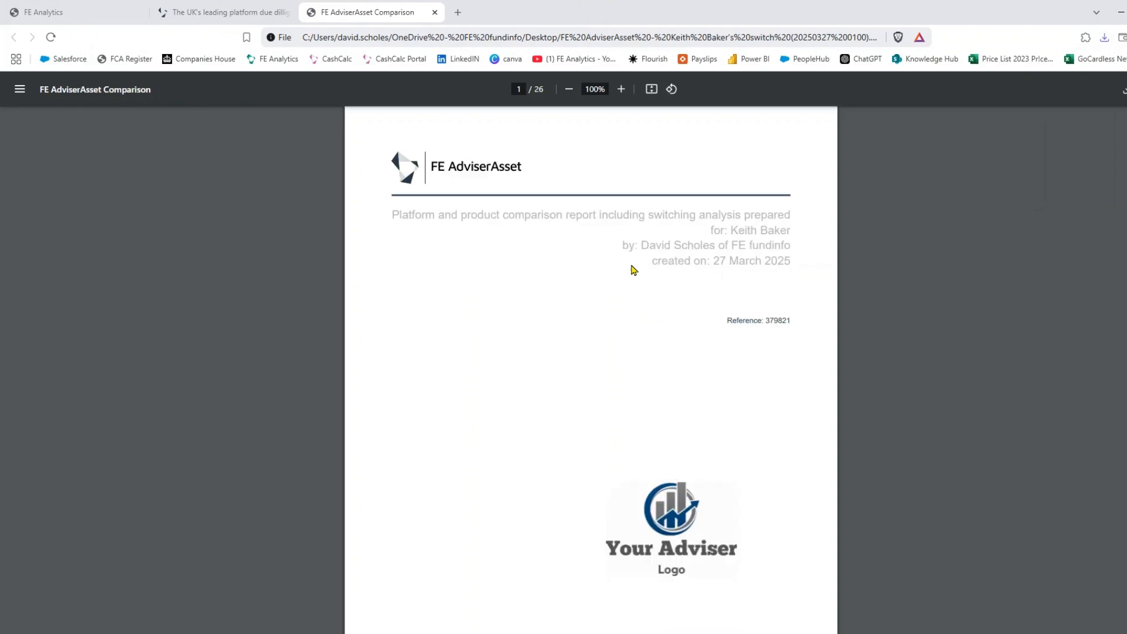
scroll(634, 271, down, 13)
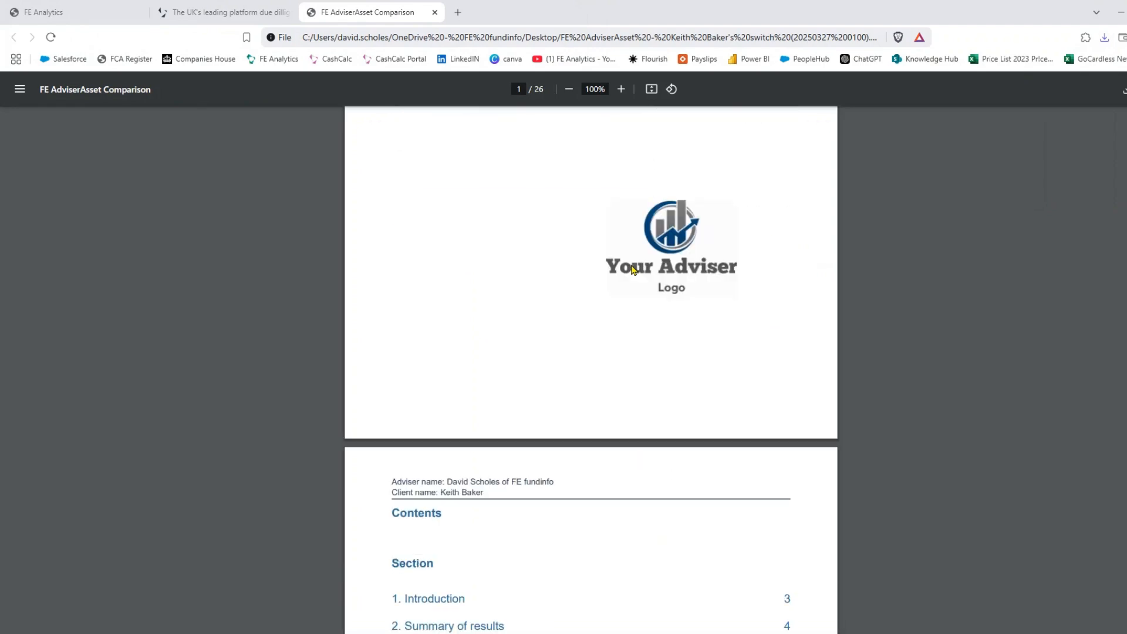
scroll(634, 270, down, 17)
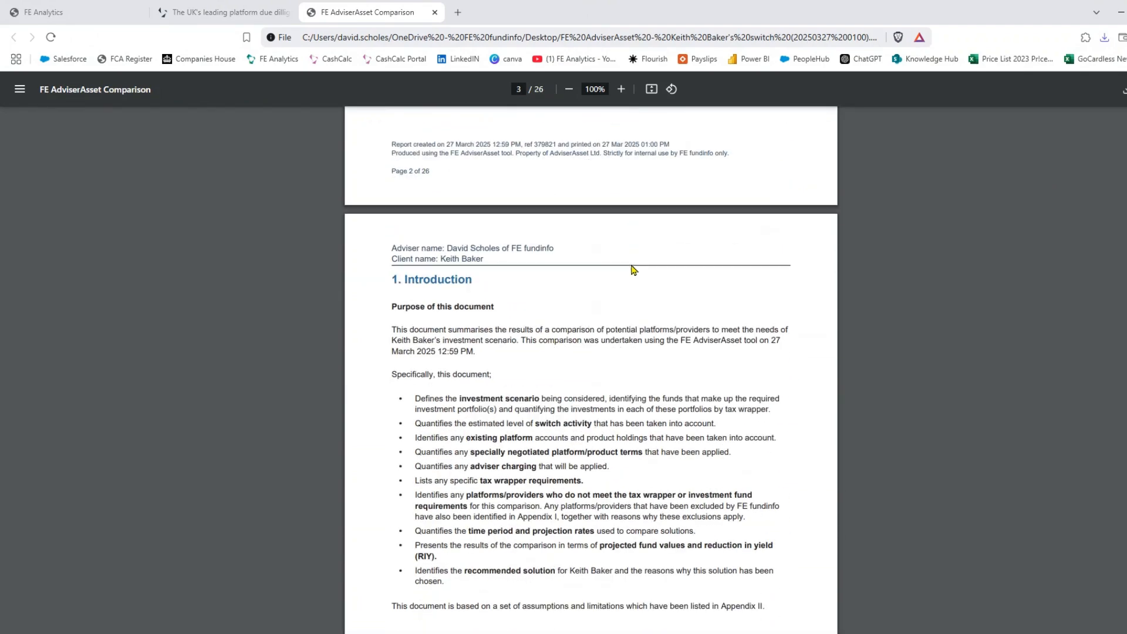
scroll(634, 270, down, 3)
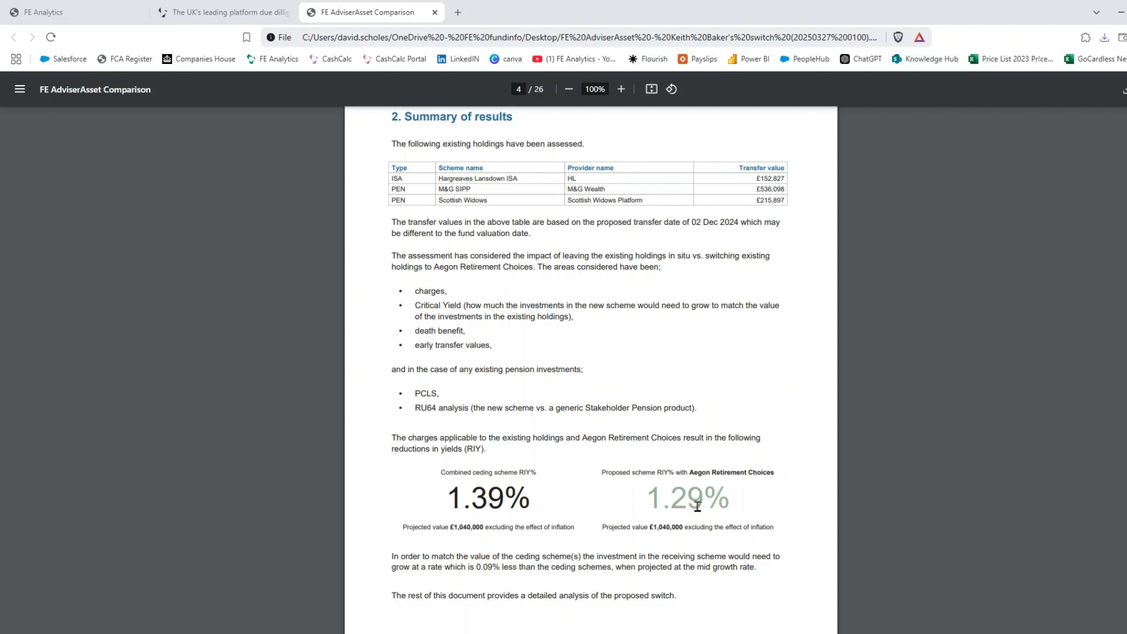
scroll(685, 418, down, 3)
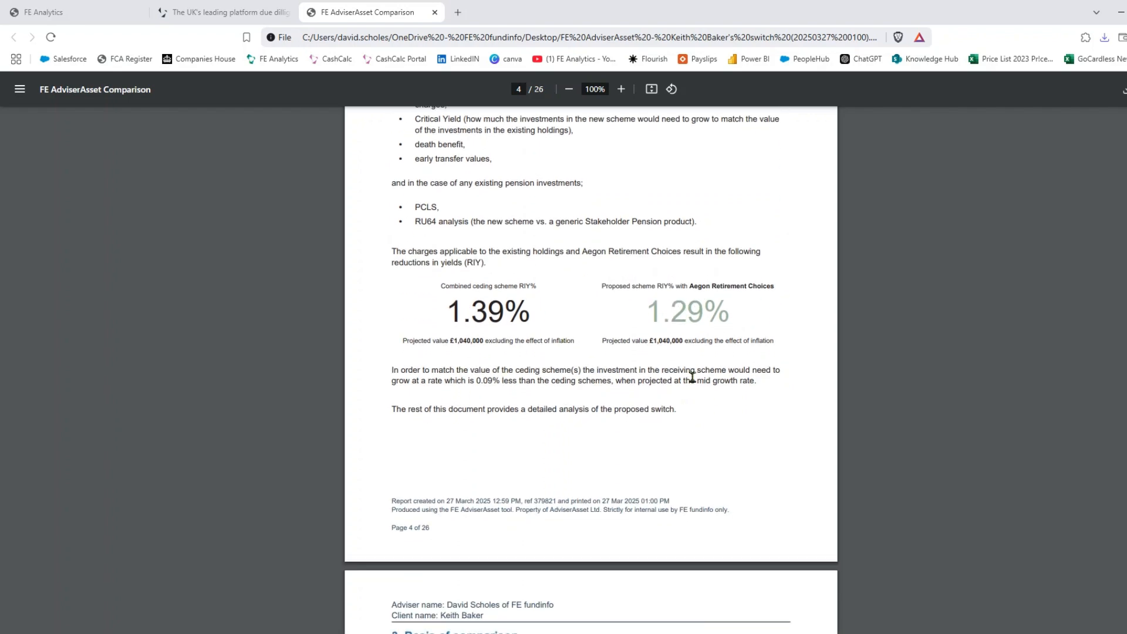
scroll(692, 377, down, 6)
scroll(693, 377, down, 3)
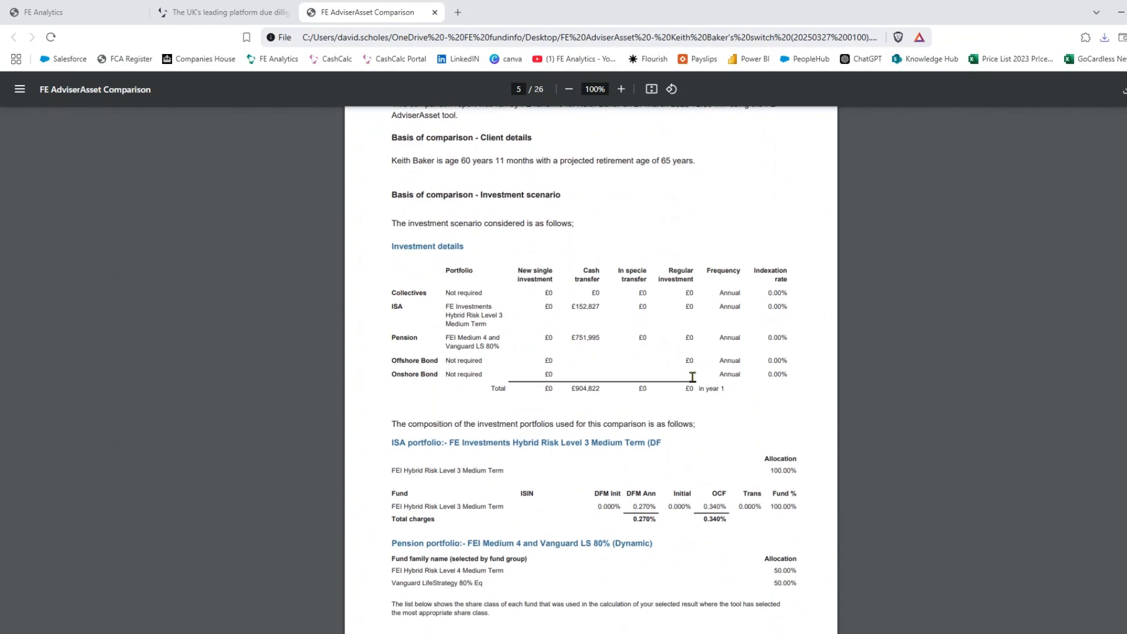
scroll(693, 377, down, 6)
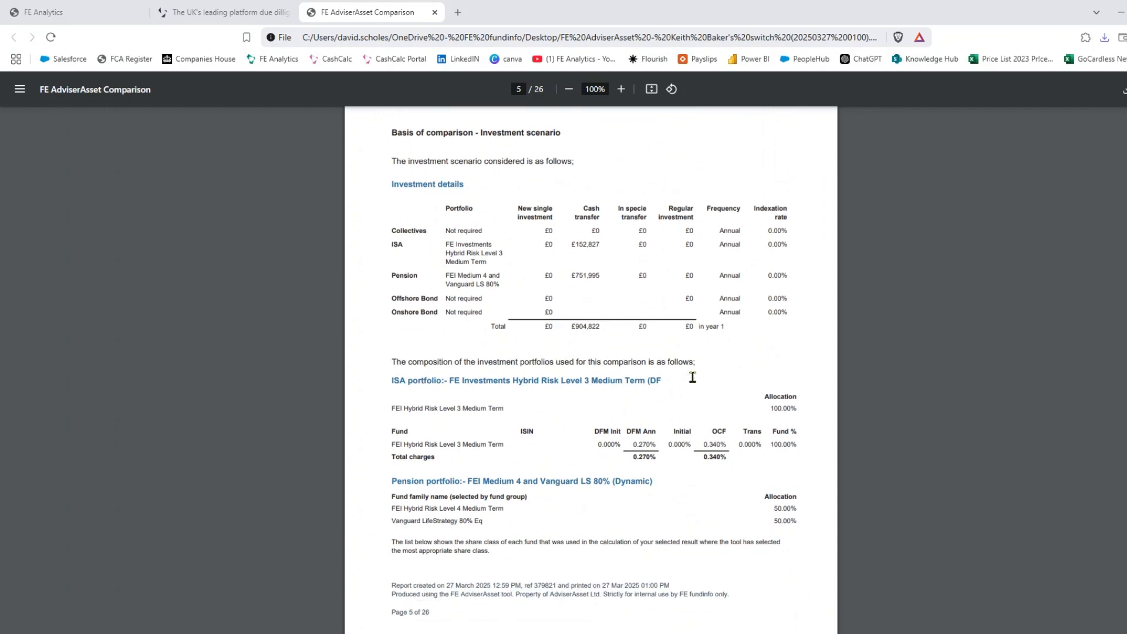
scroll(693, 377, down, 6)
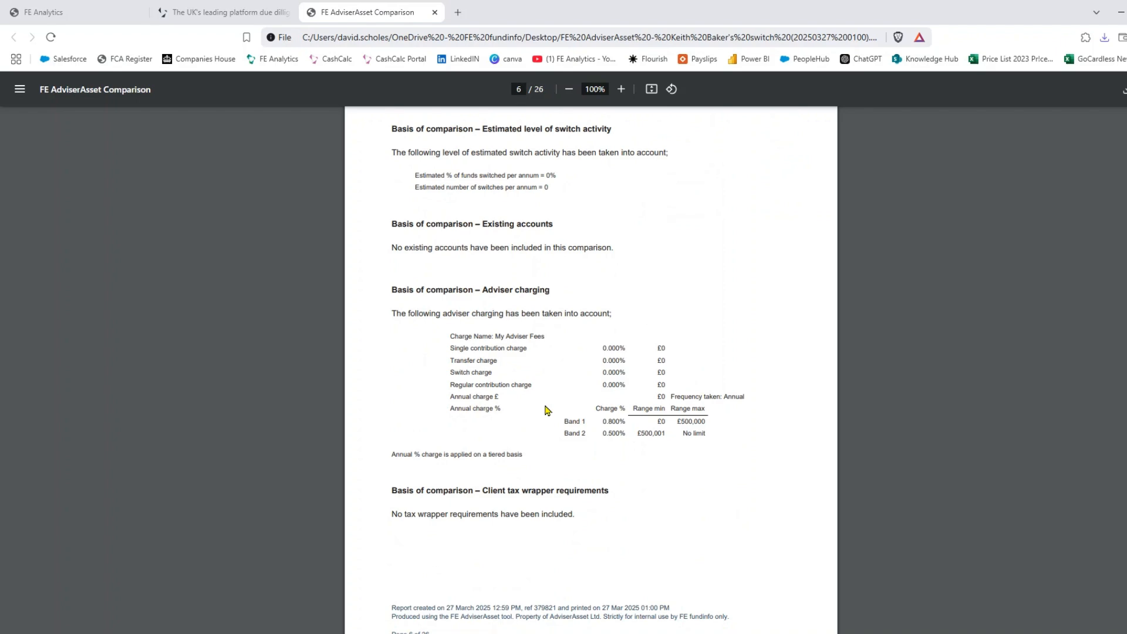
scroll(594, 369, down, 8)
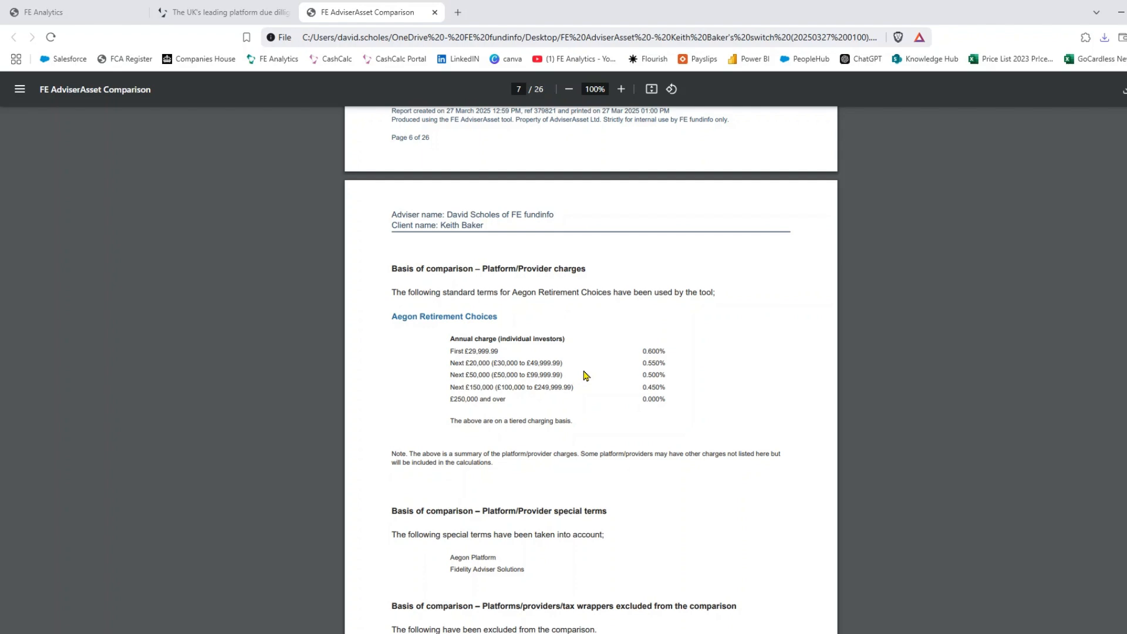
scroll(585, 376, down, 9)
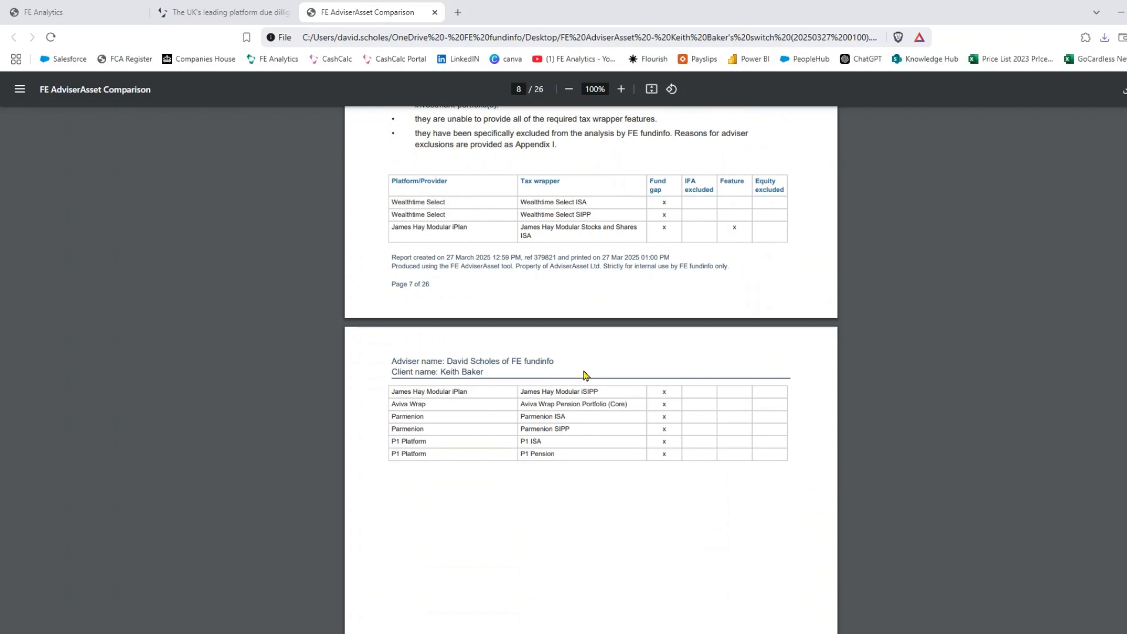
scroll(658, 355, down, 4)
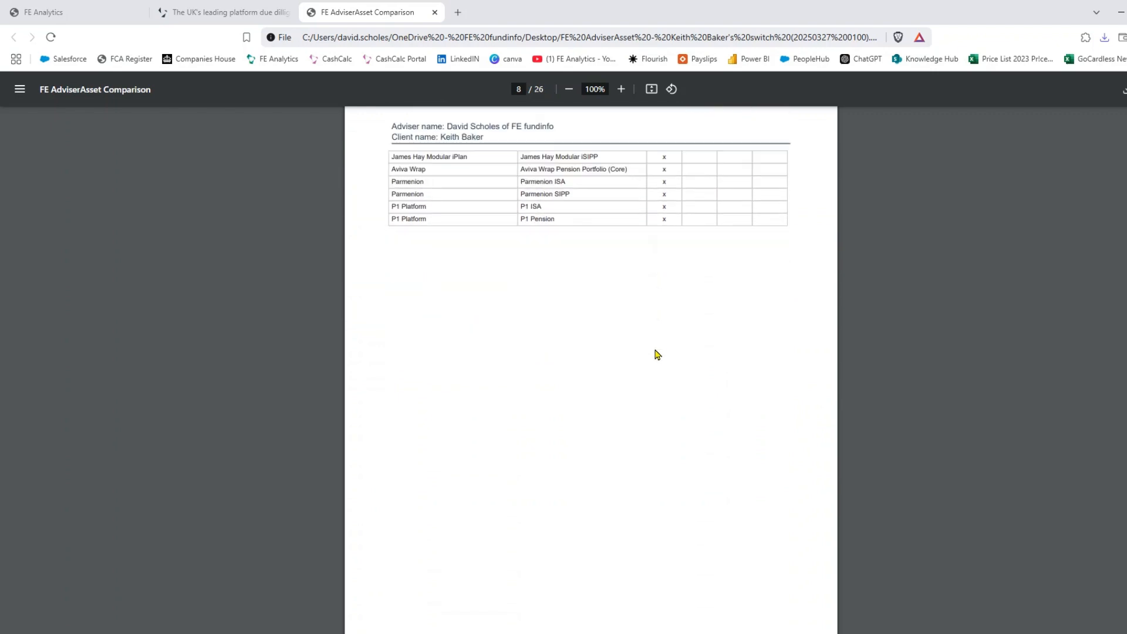
scroll(657, 355, down, 12)
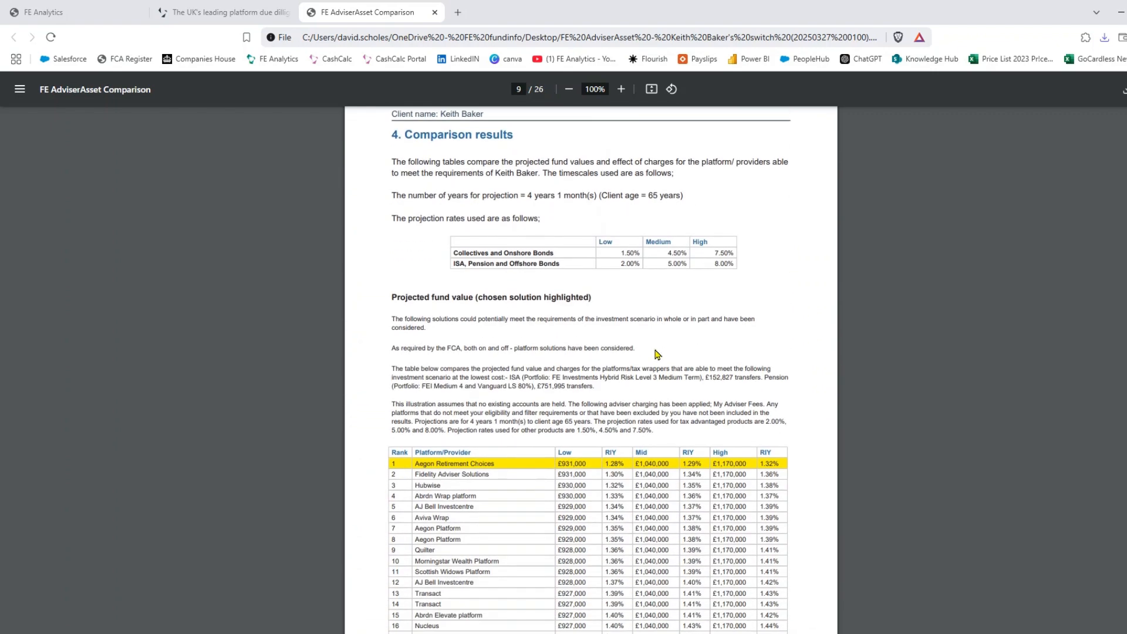
scroll(657, 355, down, 1)
scroll(685, 299, down, 2)
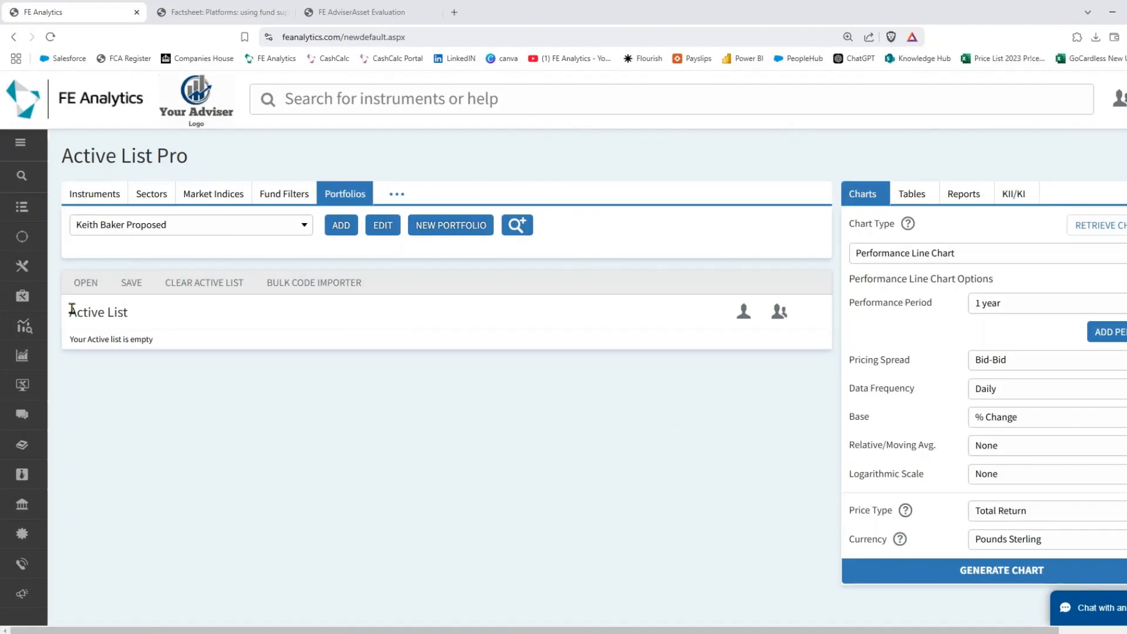
click(20, 143)
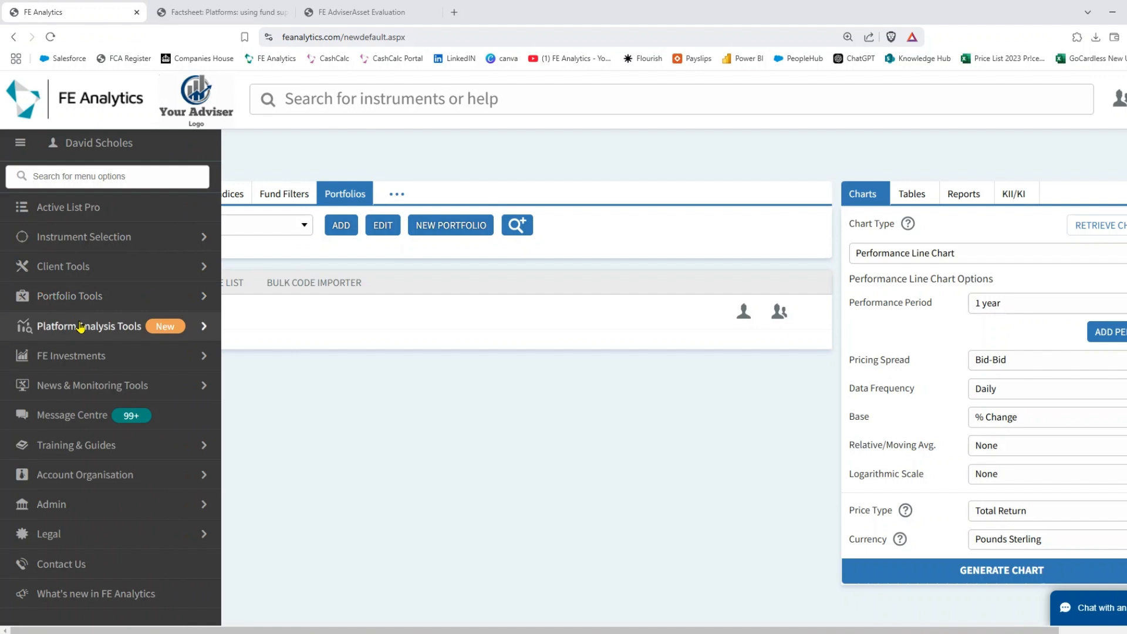
- Launch Platform due diligence from the Platform Analysis Tools menu
click(80, 327)
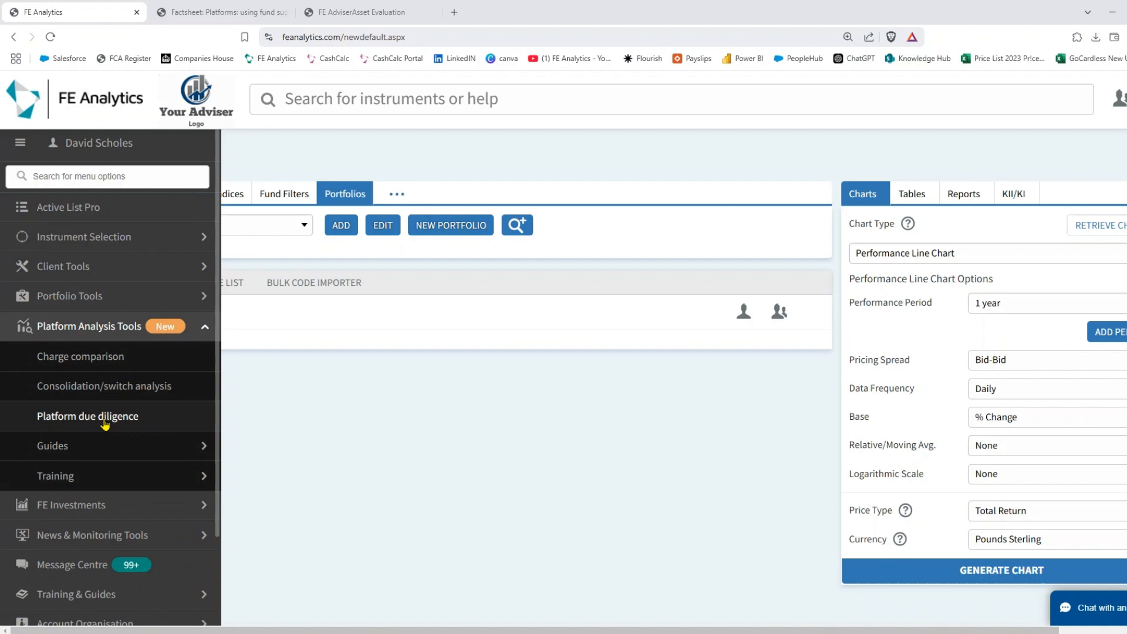
click(105, 417)
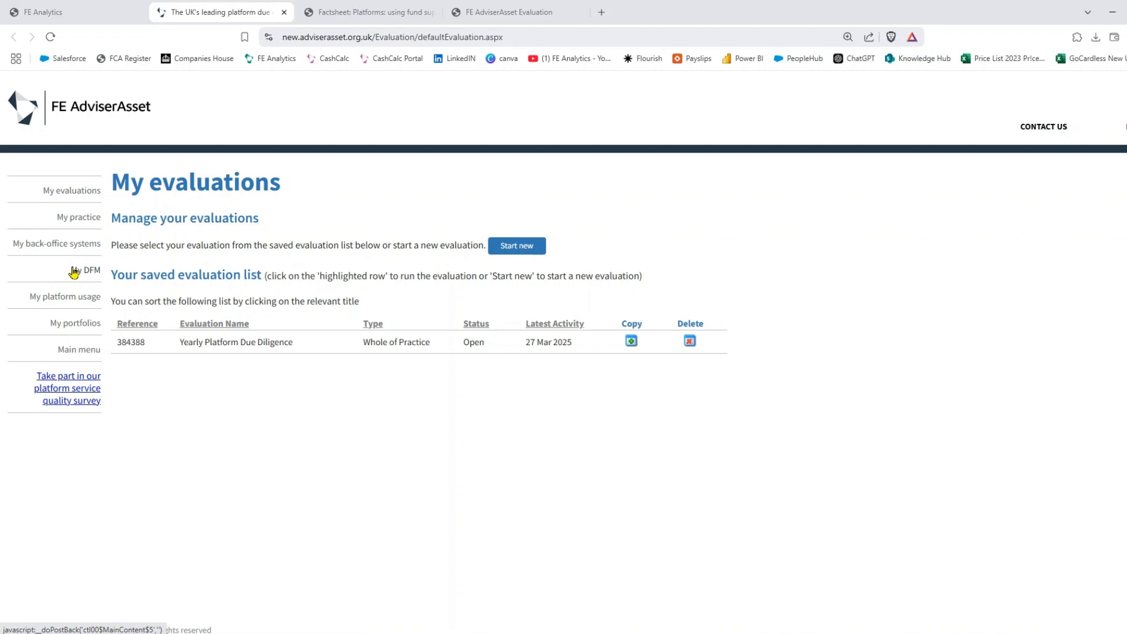
- Go through My practice, My back-office systems and My DFM, ending on My platform usage (Fidelity mostly used)
click(72, 219)
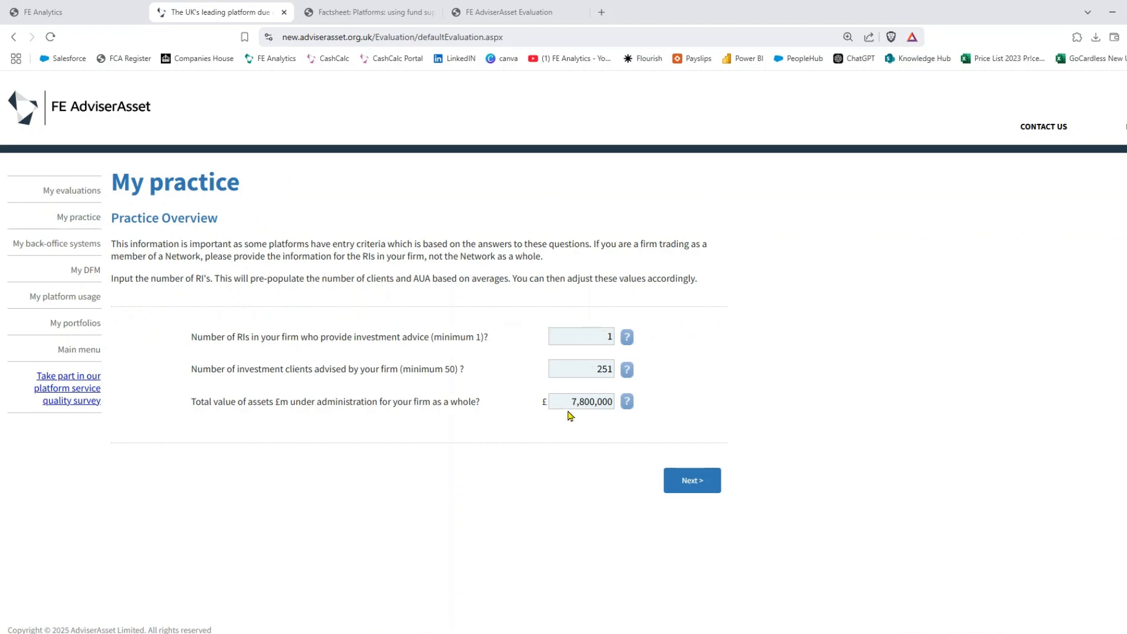
click(75, 246)
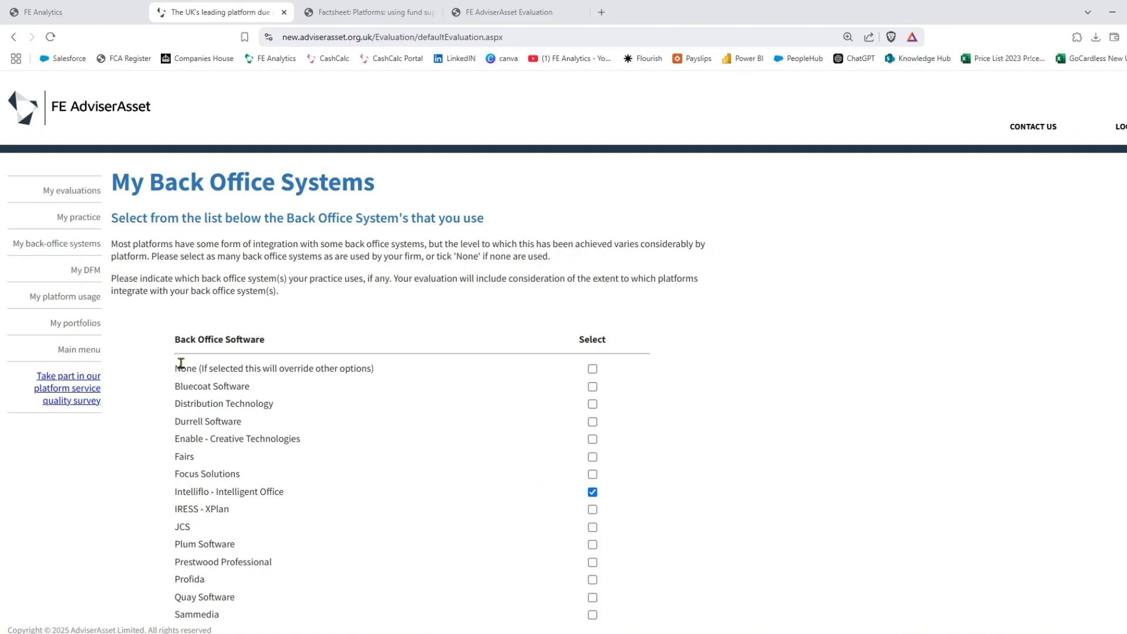
click(86, 269)
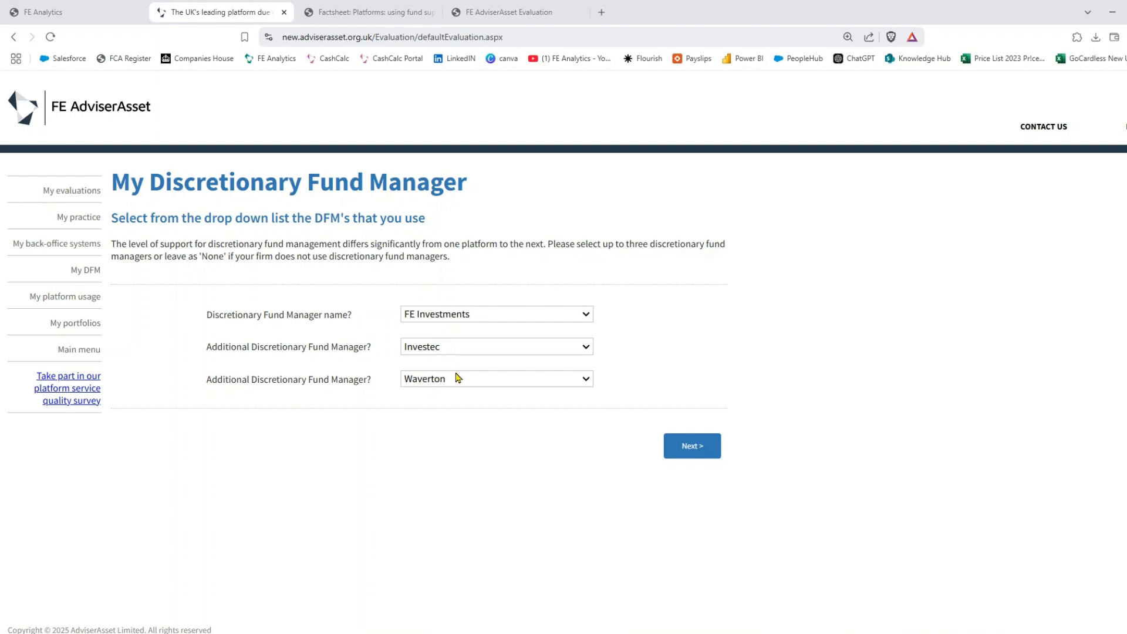
click(74, 297)
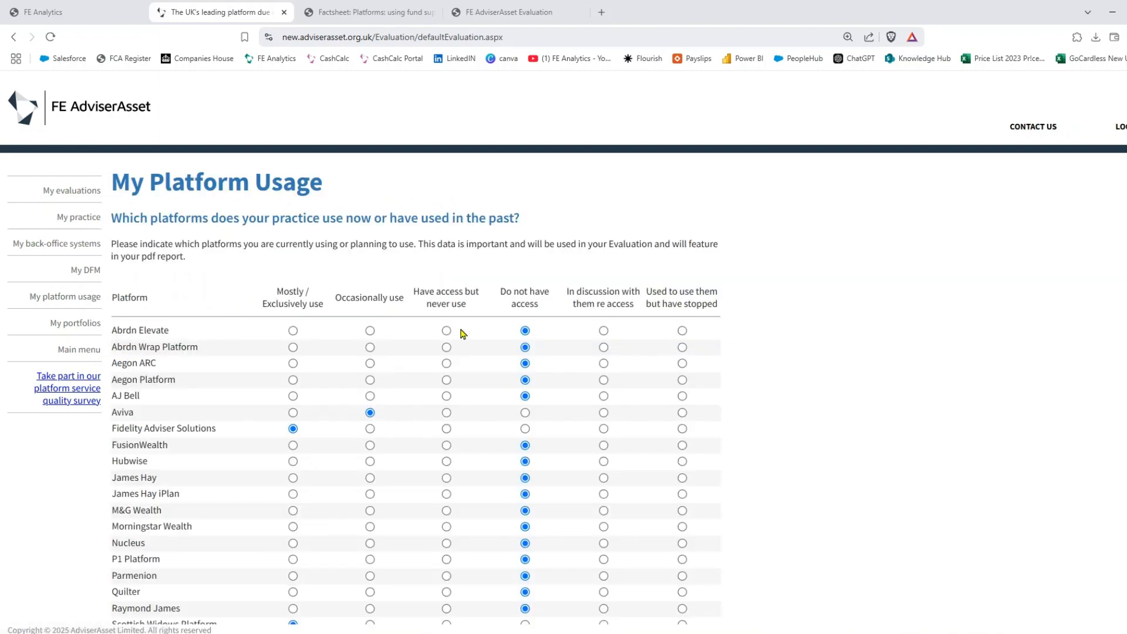
- Scroll the platform usage answers, go back to My evaluations, then view the FCA platforms factsheet
scroll(461, 334, down, 2)
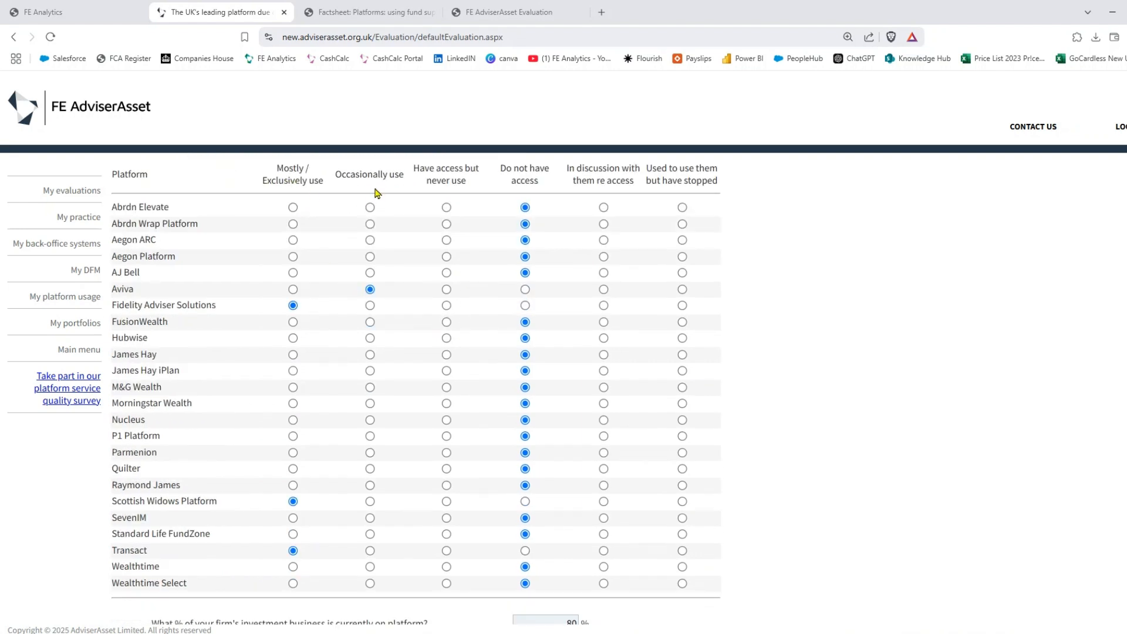
scroll(516, 284, down, 2)
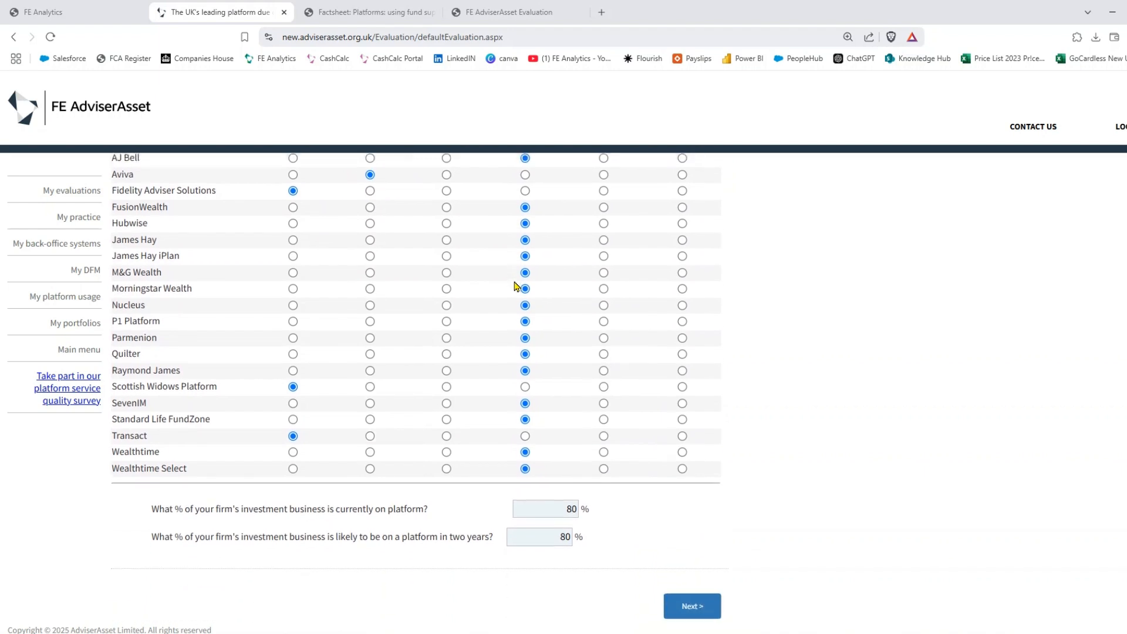
scroll(351, 380, up, 3)
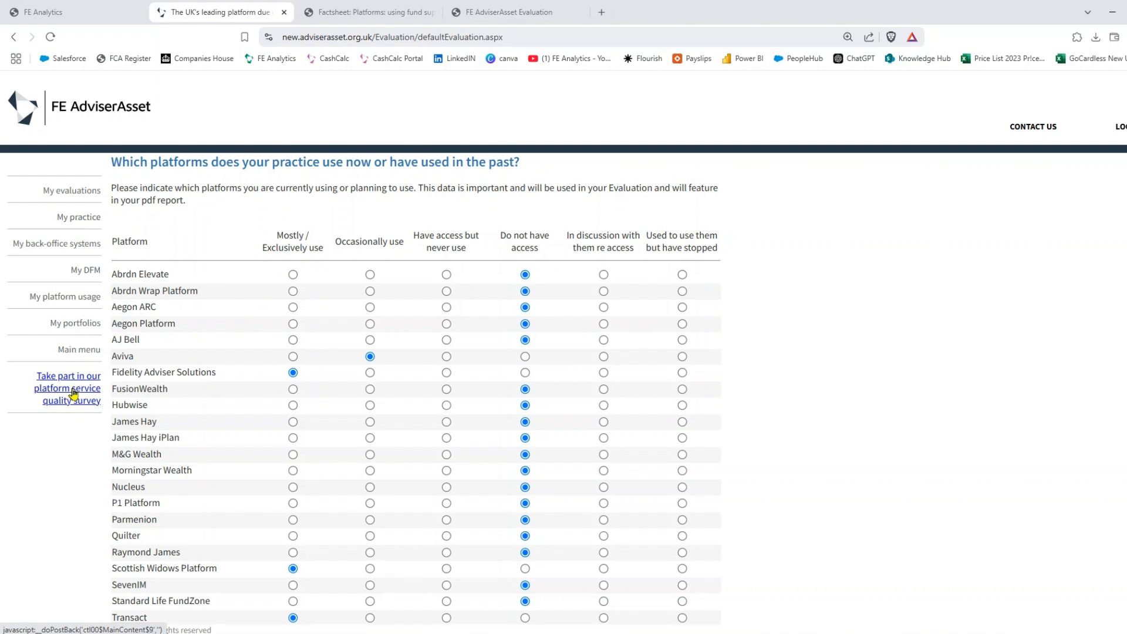
click(89, 191)
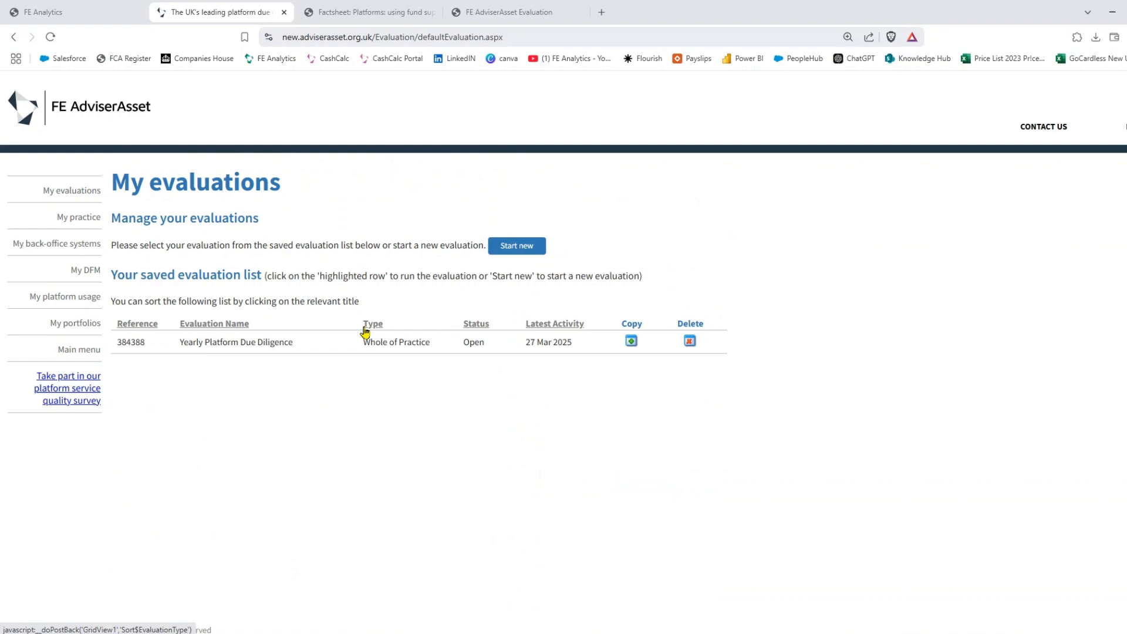
click(350, 13)
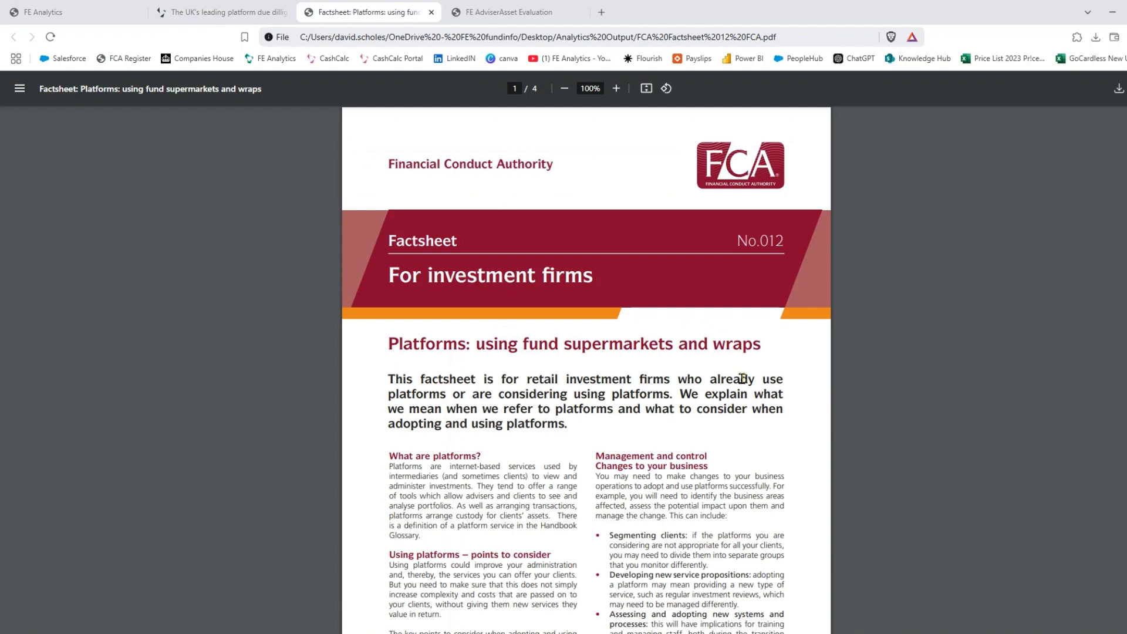
- Read the FCA factsheet down to page 3's About the platform(s) list, then return to My evaluations
scroll(742, 379, down, 15)
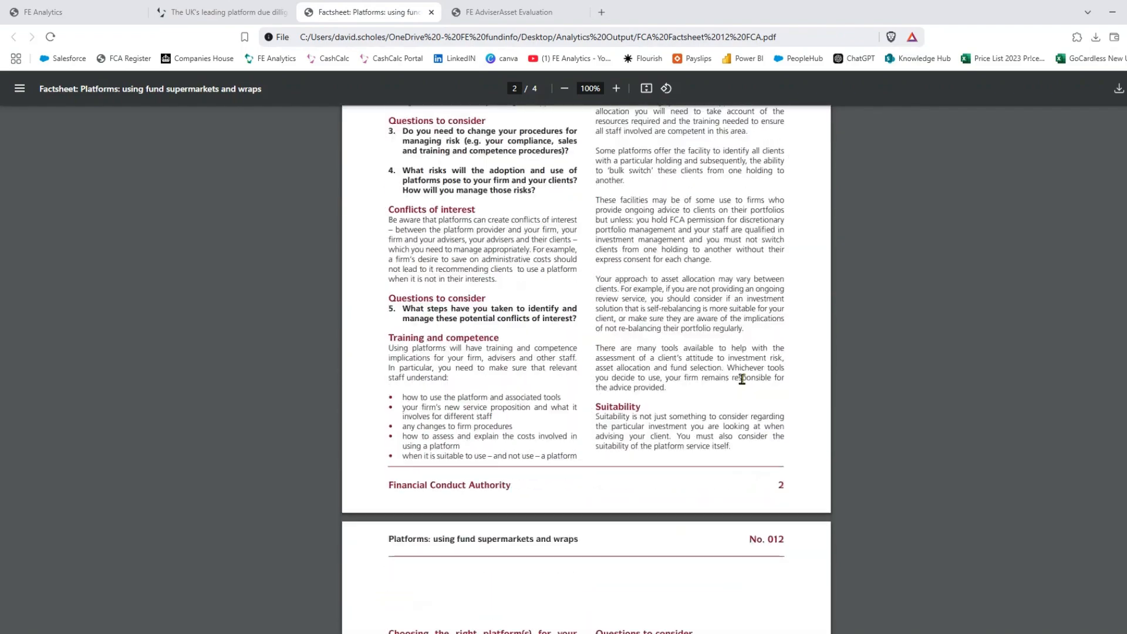
scroll(741, 379, down, 8)
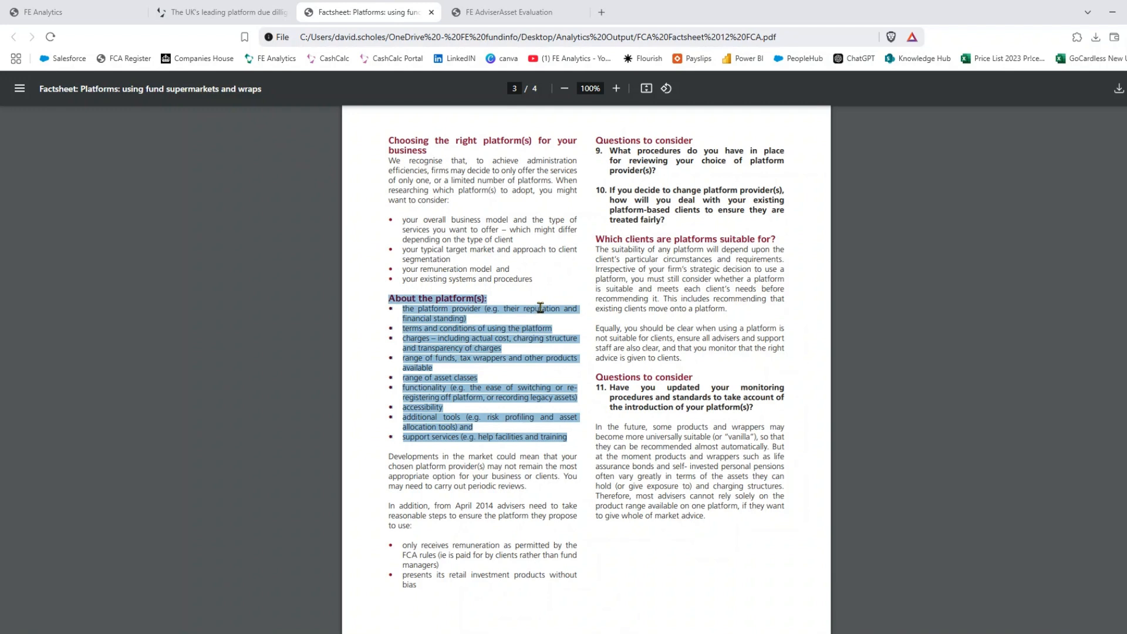
click(222, 12)
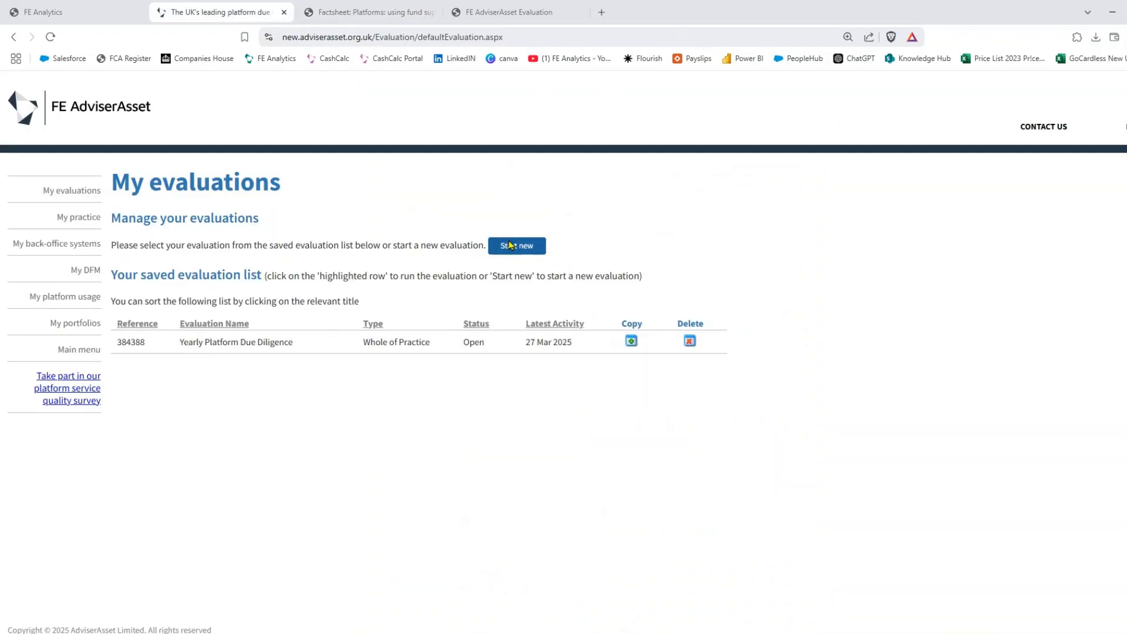
- Open the Yearly Platform Due Diligence evaluation and check its fund type requirements against the factsheet criteria
click(445, 351)
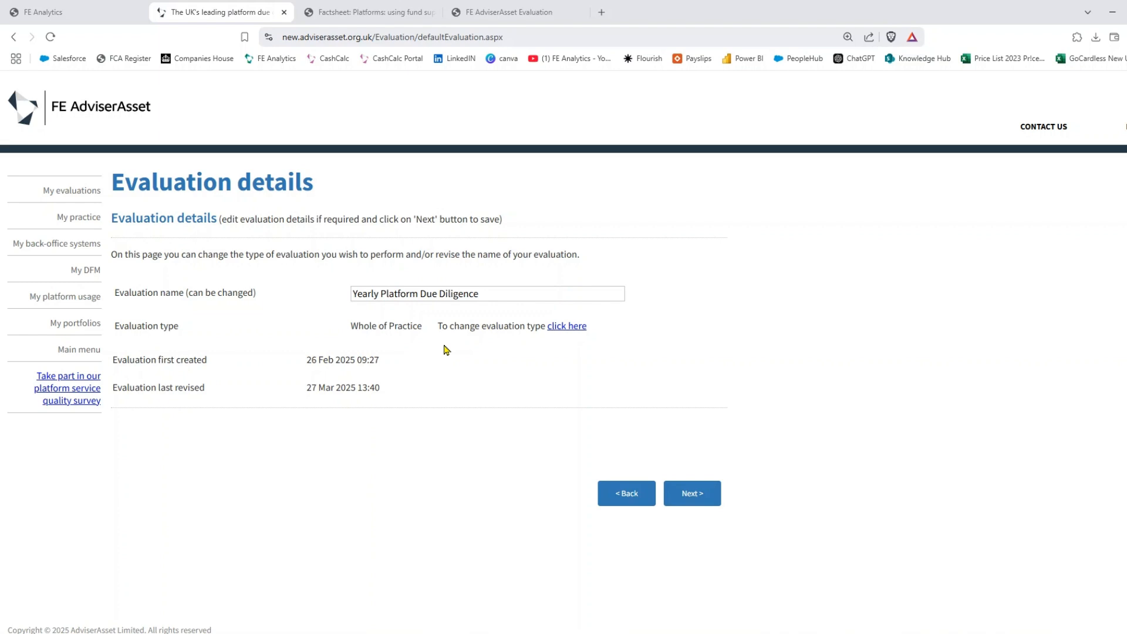
click(708, 501)
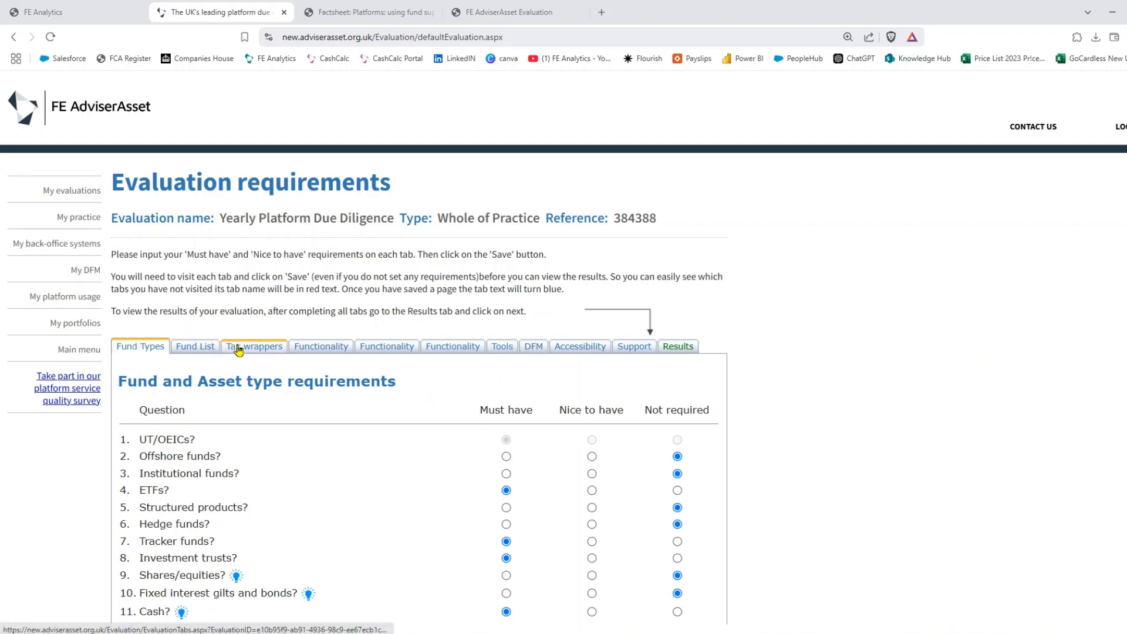
click(373, 12)
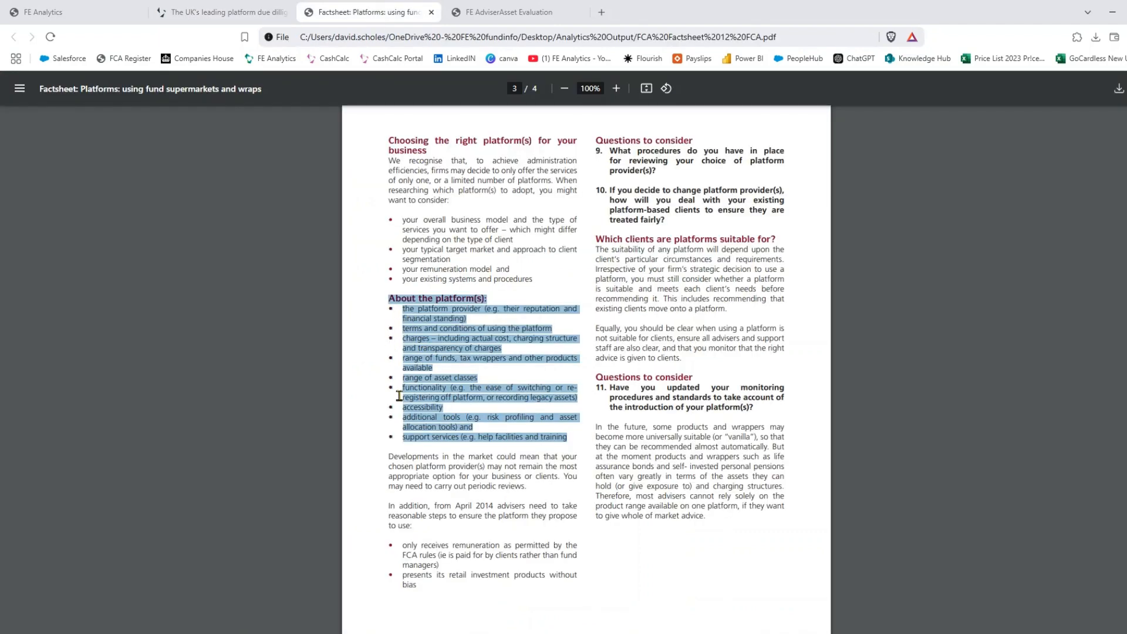
click(218, 13)
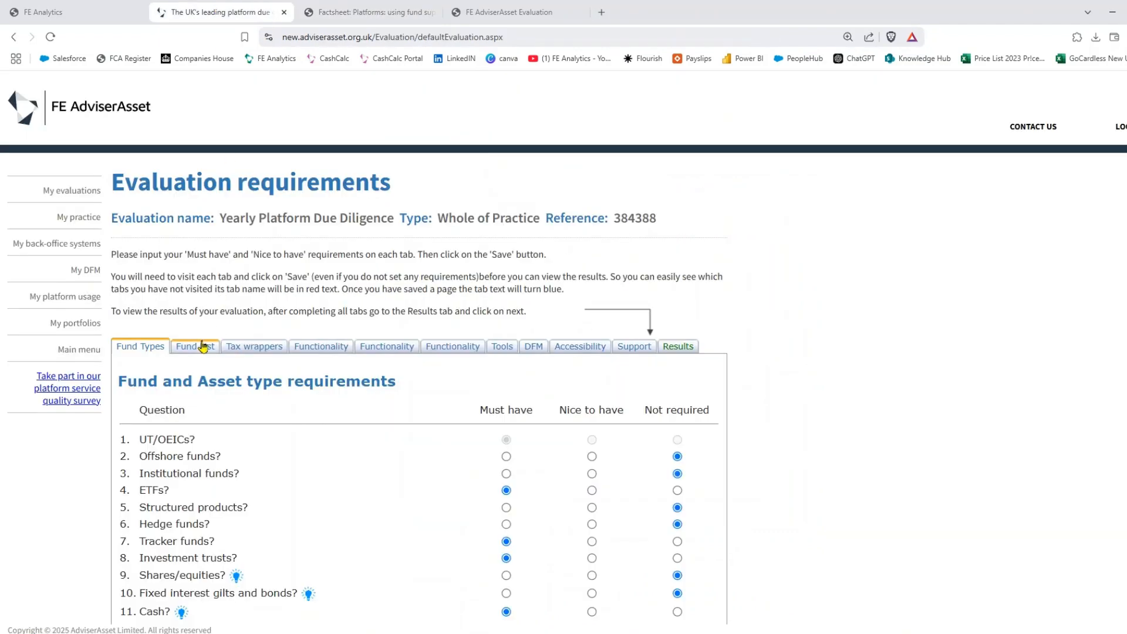
scroll(404, 406, down, 2)
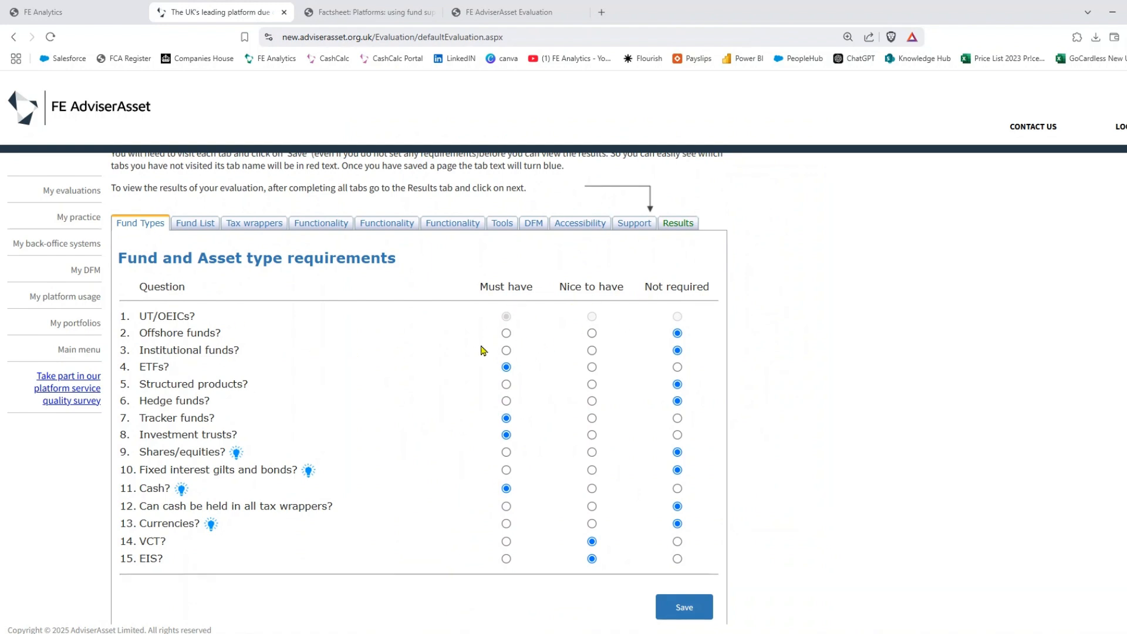
- Review the Fund List, including FEI Hybrid Levels 3–5 and Vanguard LifeStrategy 100%/80%
click(194, 228)
scroll(553, 386, down, 3)
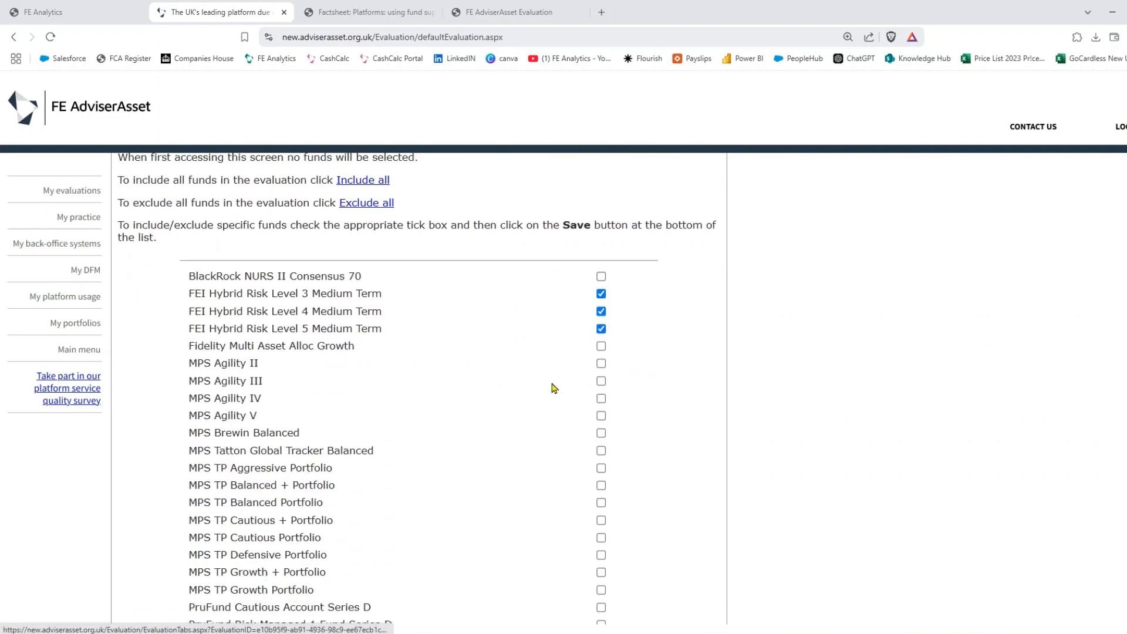
scroll(553, 388, down, 1)
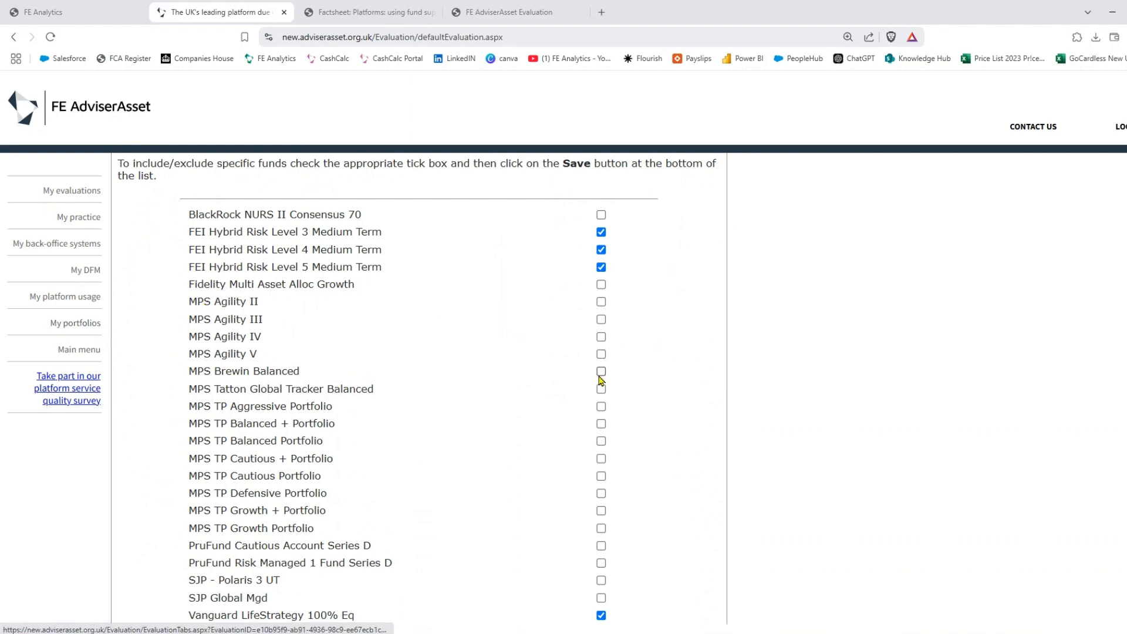
scroll(583, 448, down, 1)
scroll(523, 443, up, 7)
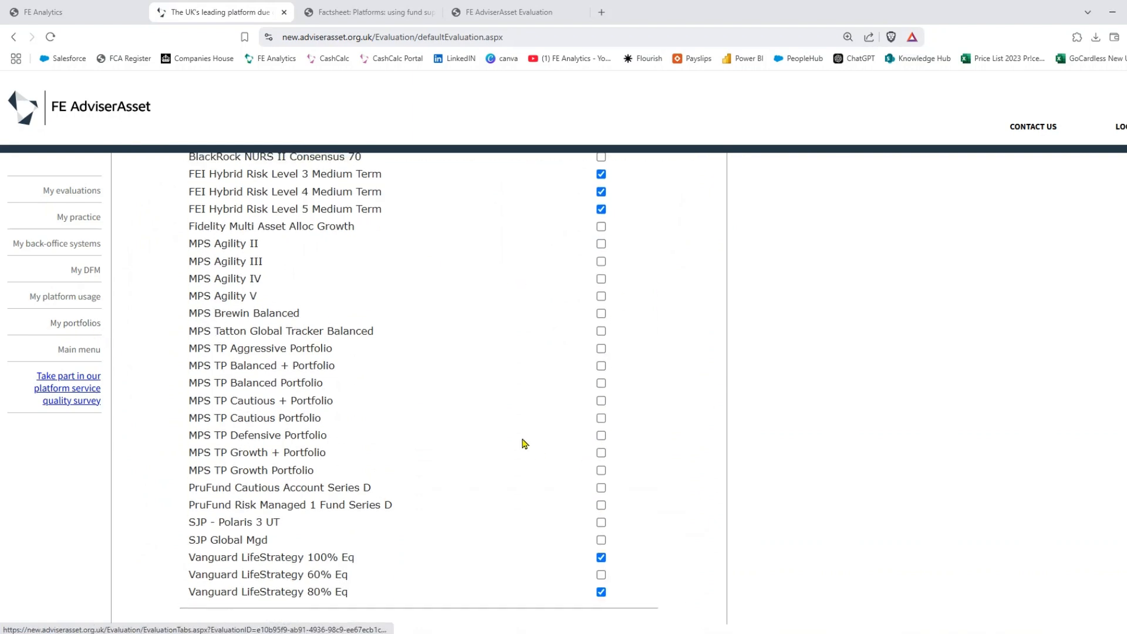
- Review the Tax wrappers, all three Functionality and the Tools requirement sections
click(254, 346)
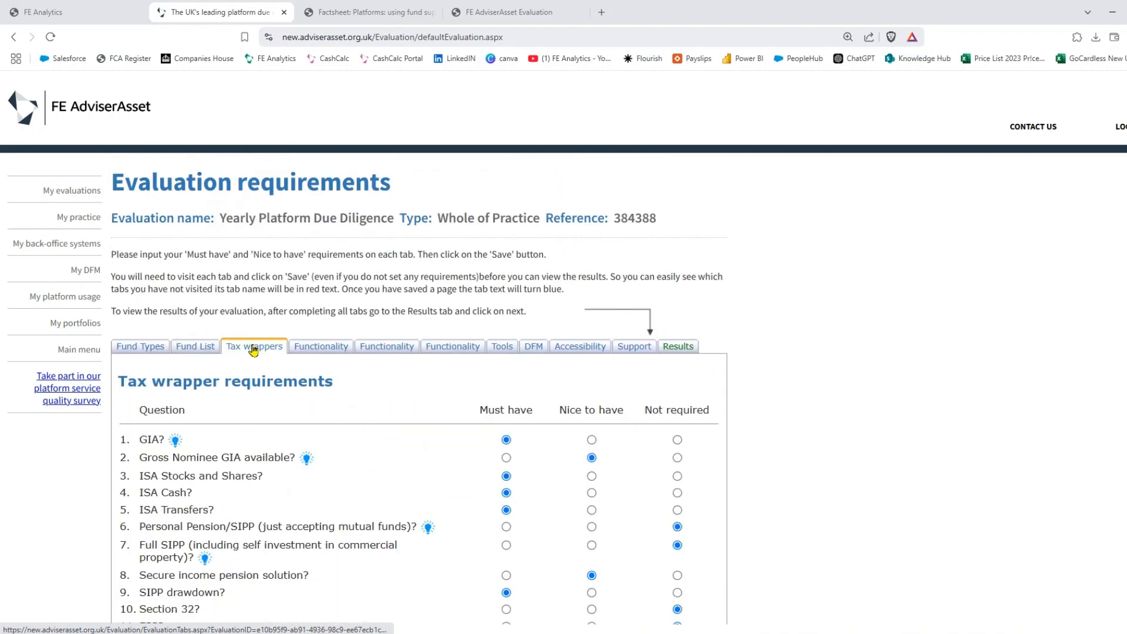
scroll(546, 400, down, 1)
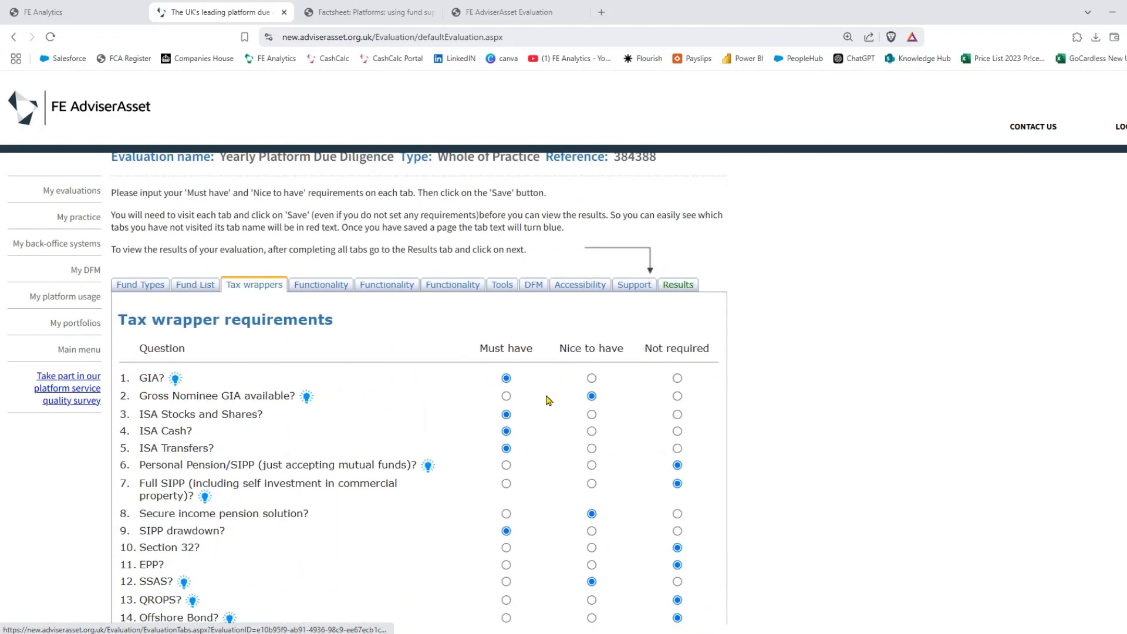
click(316, 291)
click(365, 291)
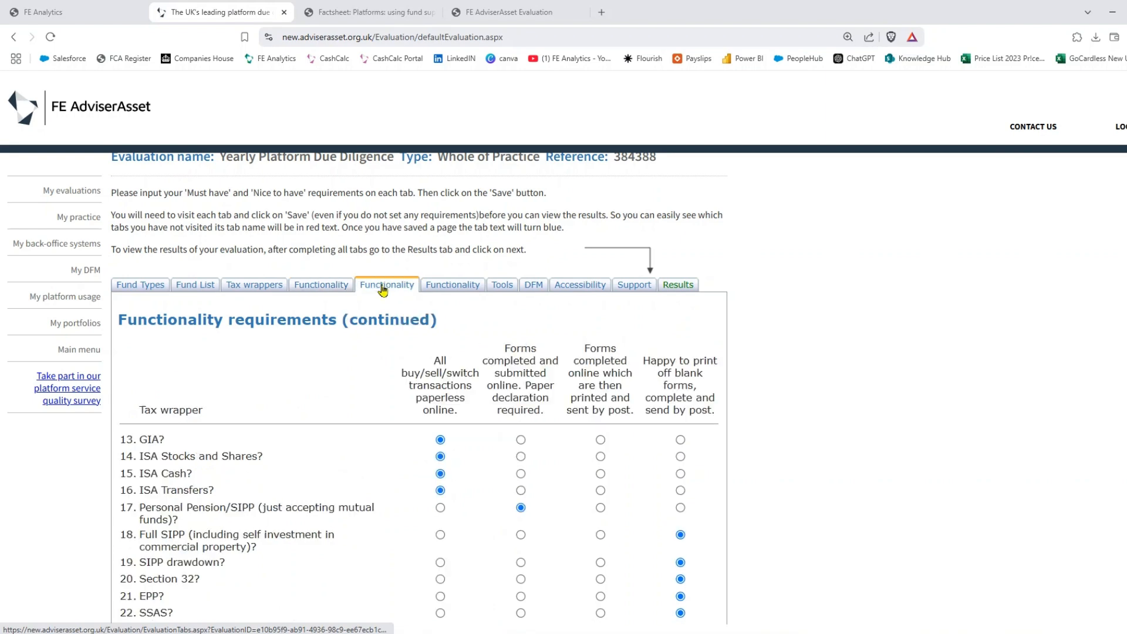
click(455, 288)
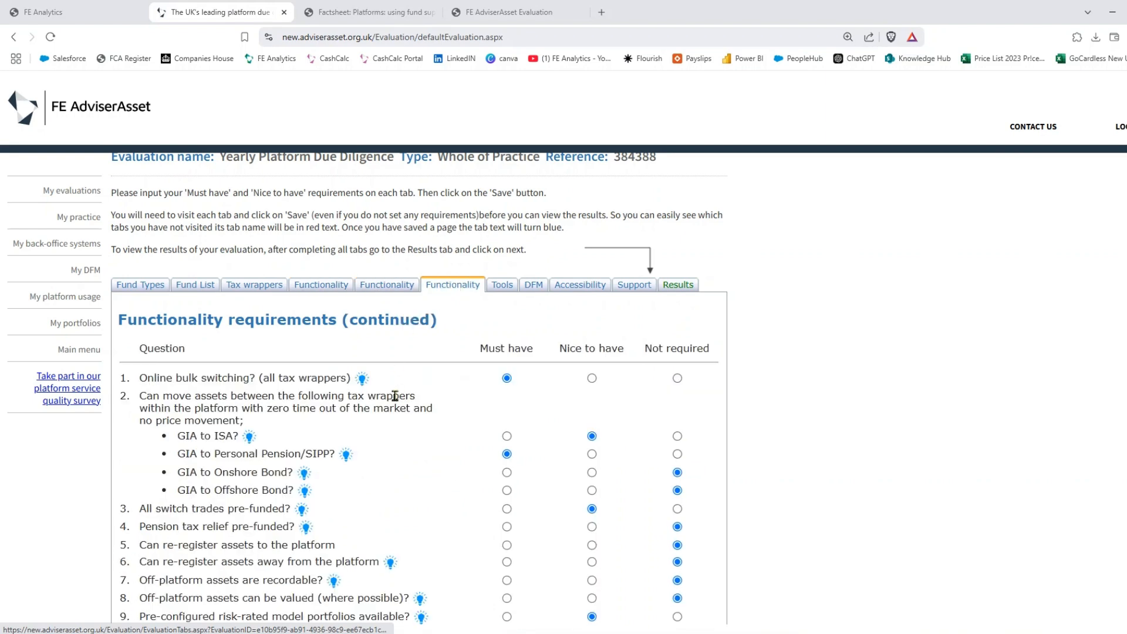
mouse_move(362, 385)
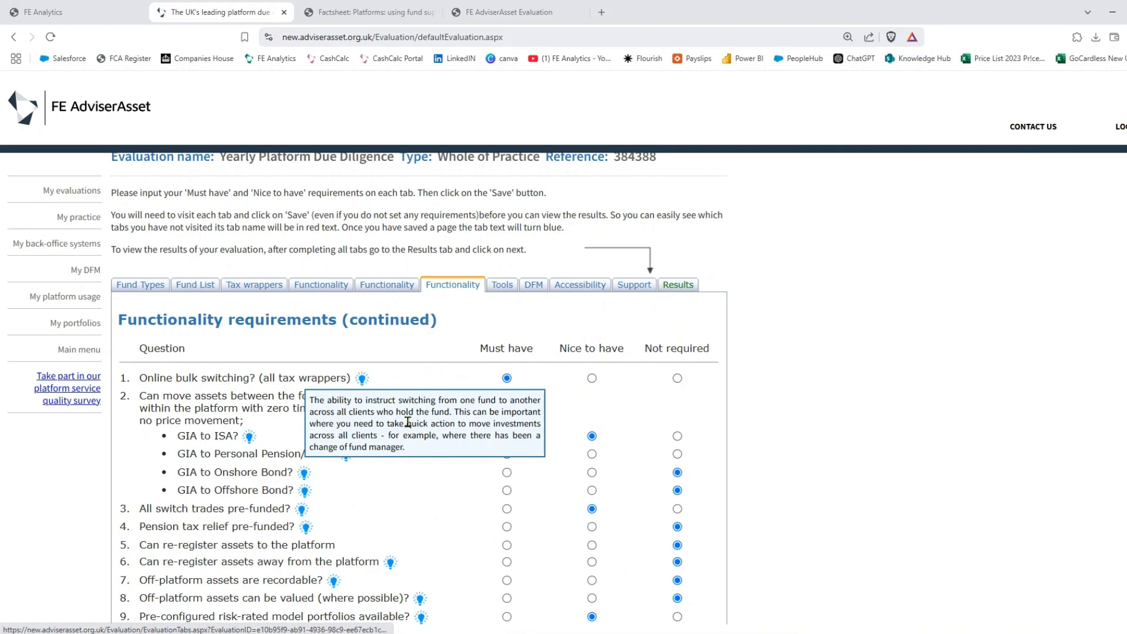
click(502, 288)
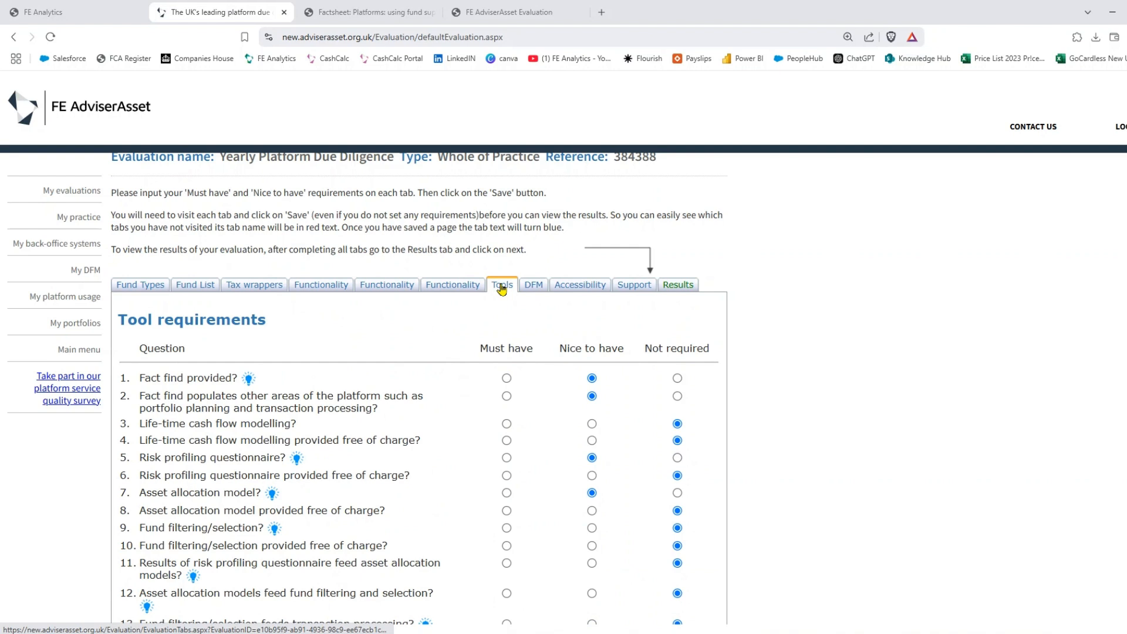
- Review the DFM, Accessibility and Support requirements, noting the back office system wording in question 2
click(535, 285)
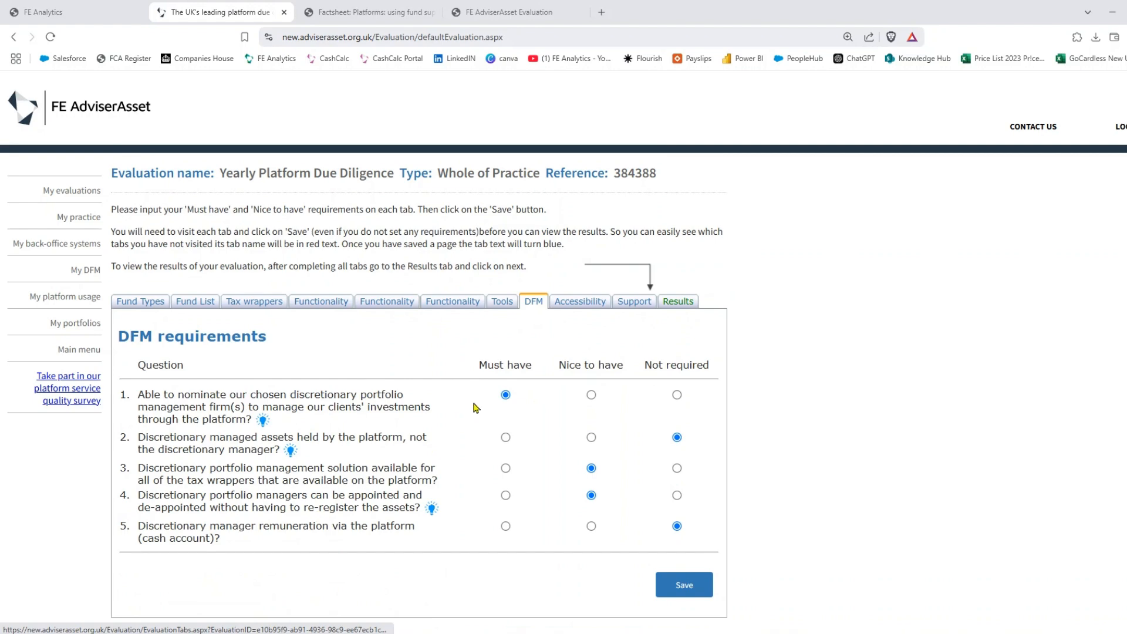
click(570, 306)
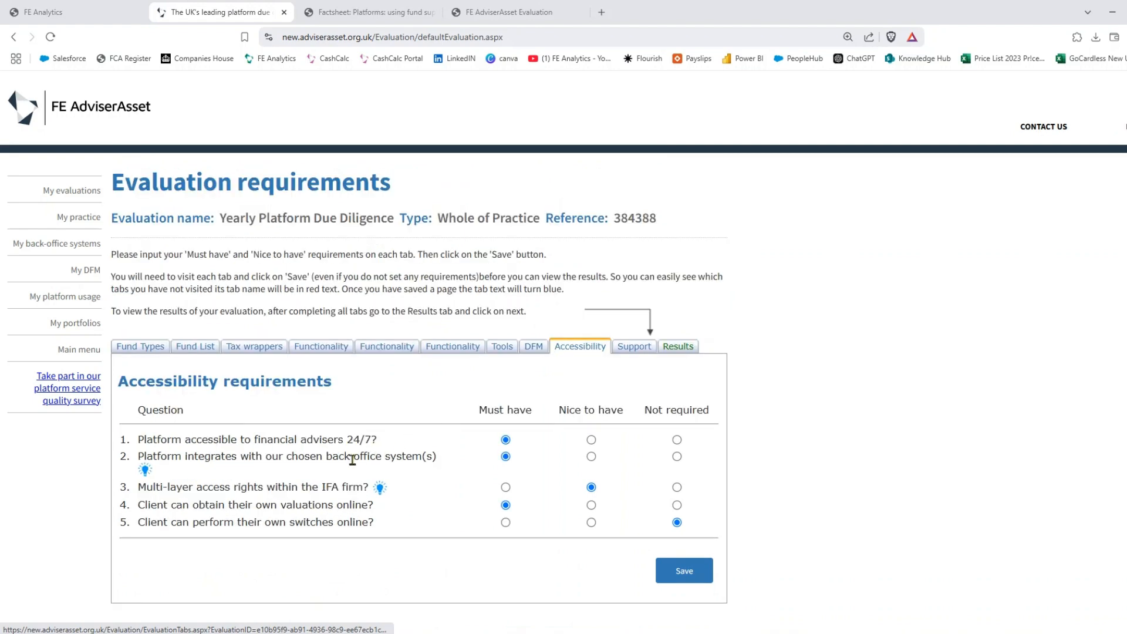
drag(326, 457, 423, 458)
click(425, 486)
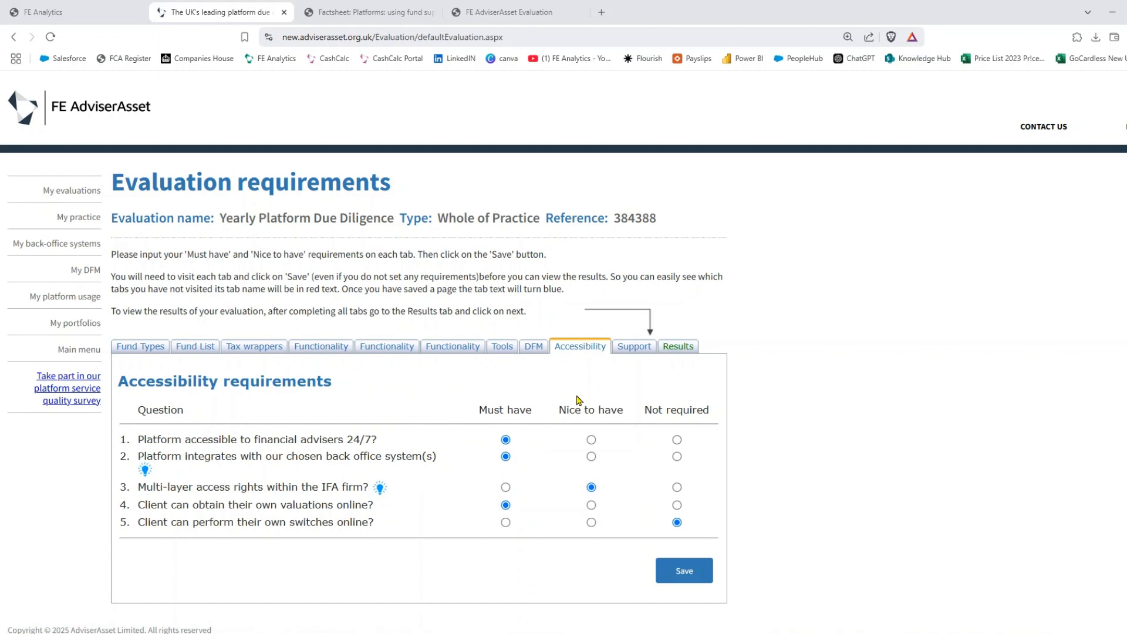
click(633, 350)
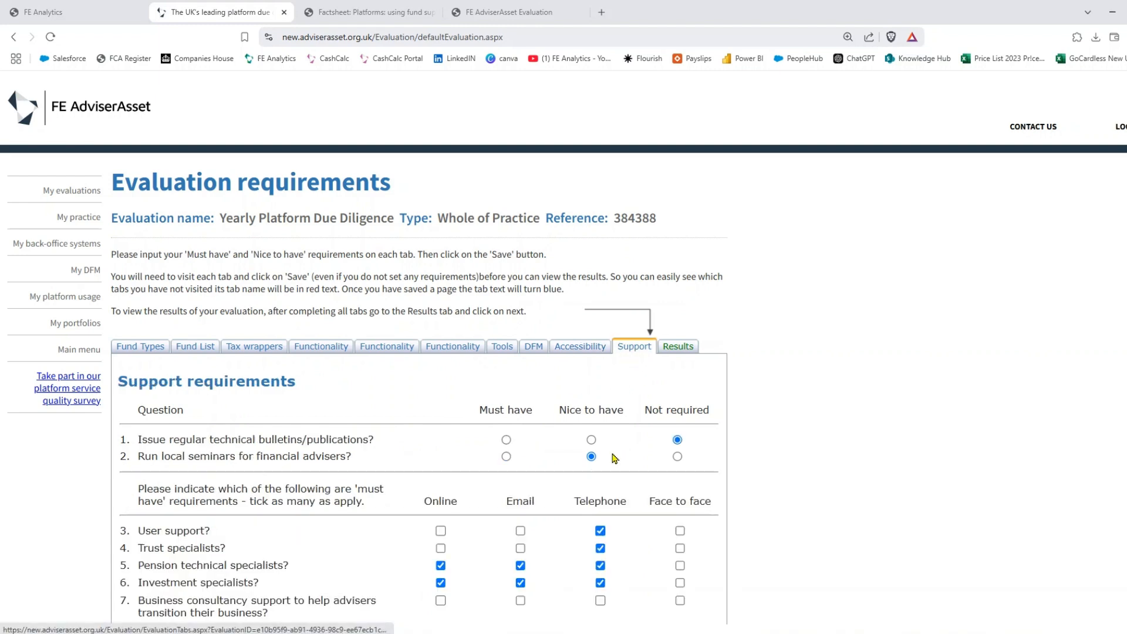
scroll(614, 458, down, 1)
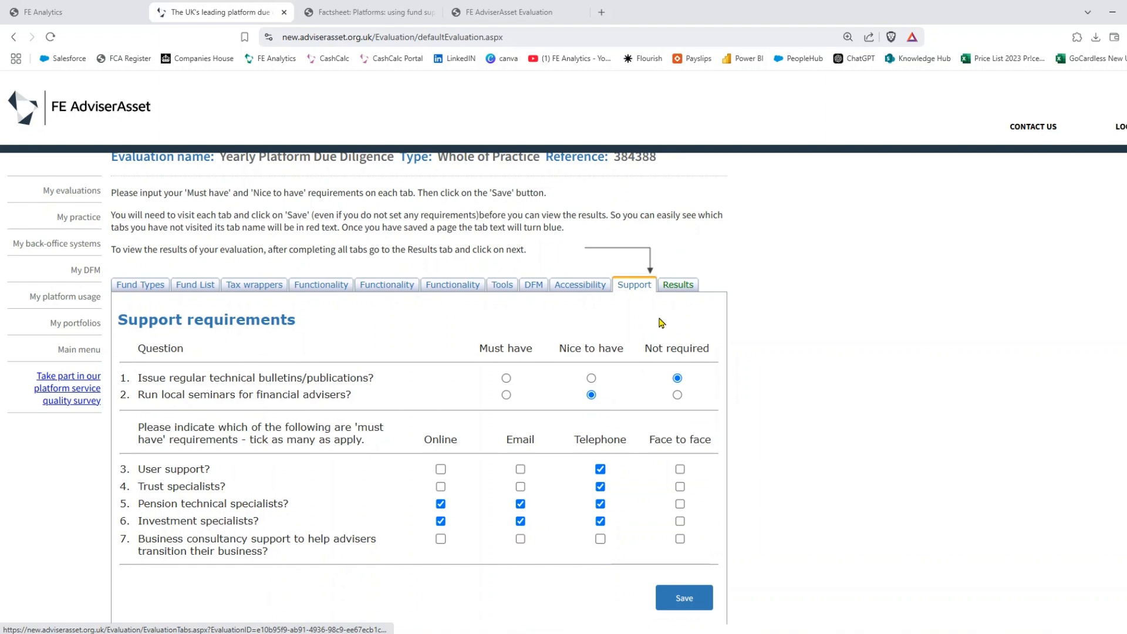
- Calculate the evaluation results and review the Summary chart of requirements met per platform
click(676, 287)
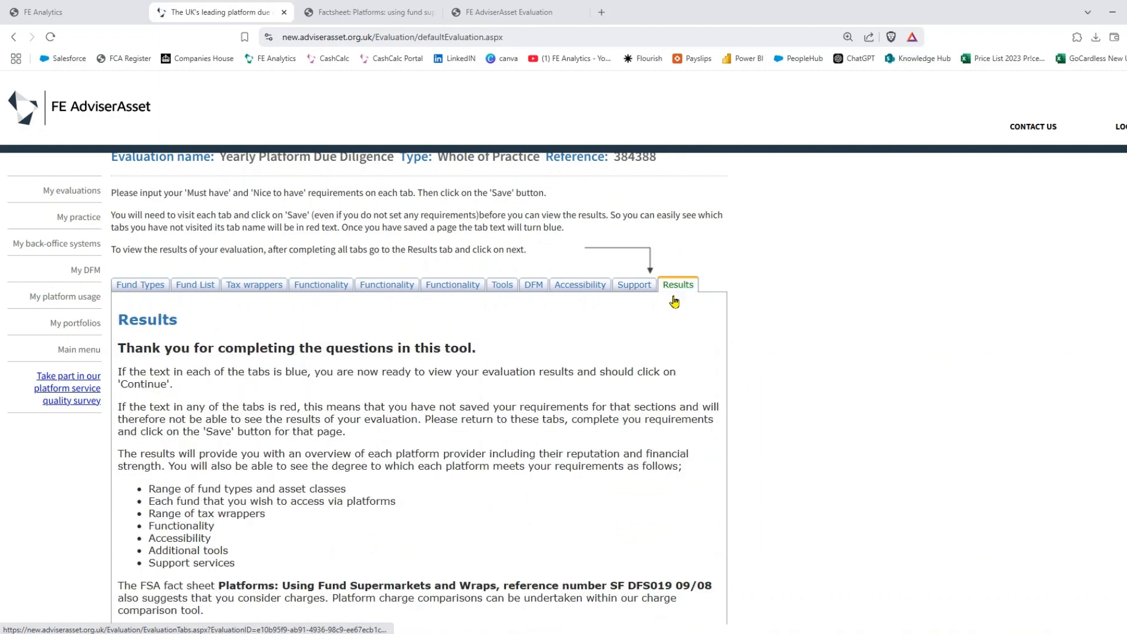
scroll(669, 358, down, 1)
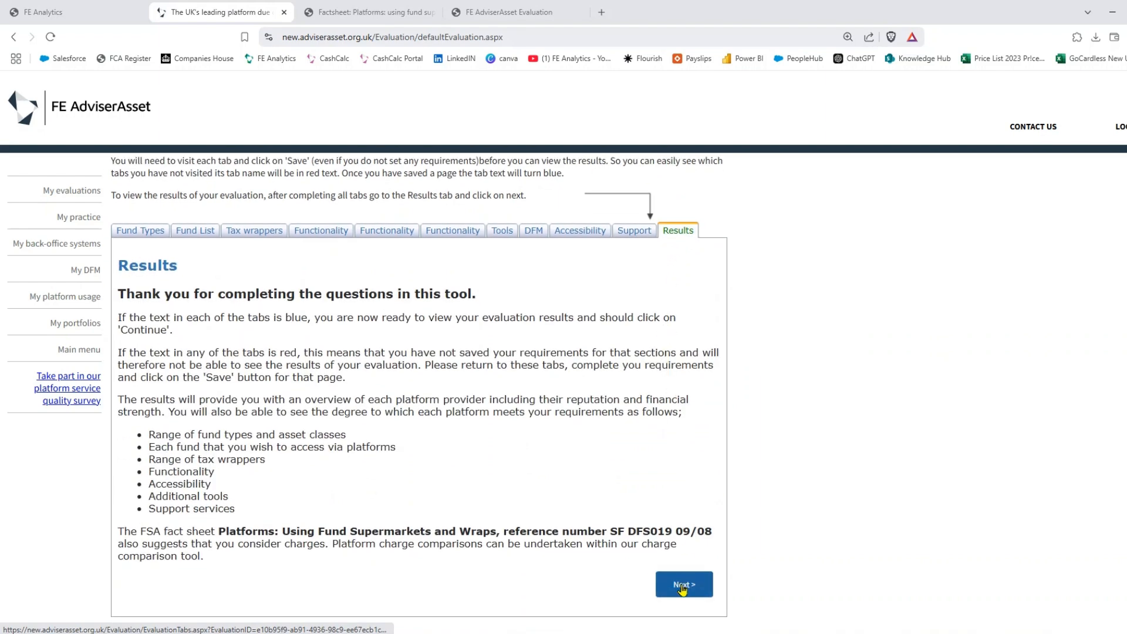
click(682, 587)
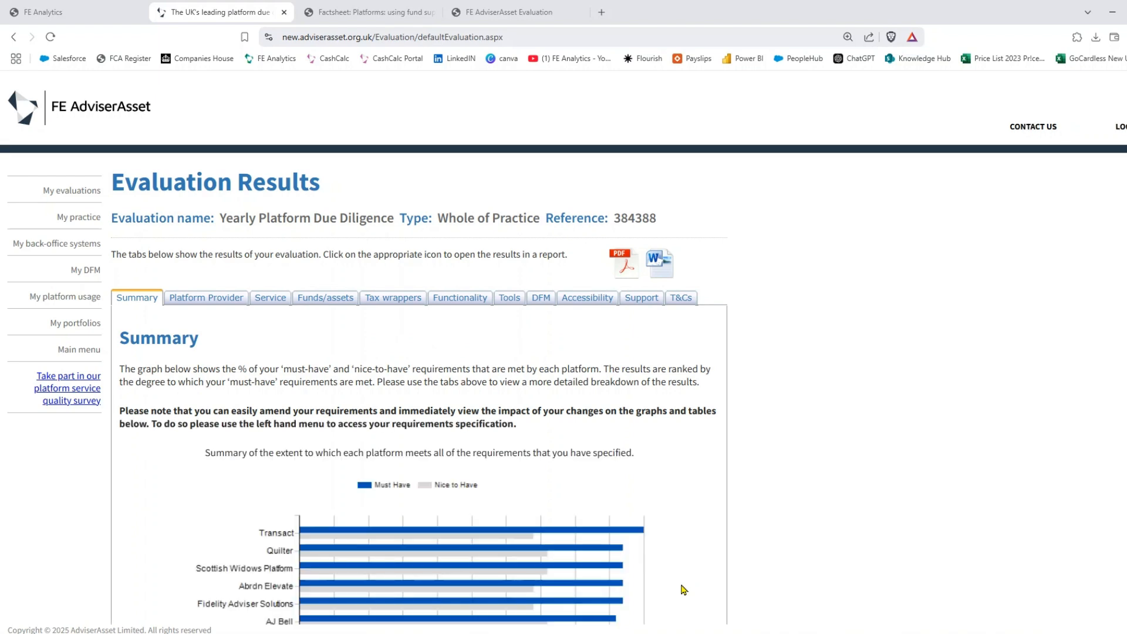
scroll(726, 502, down, 1)
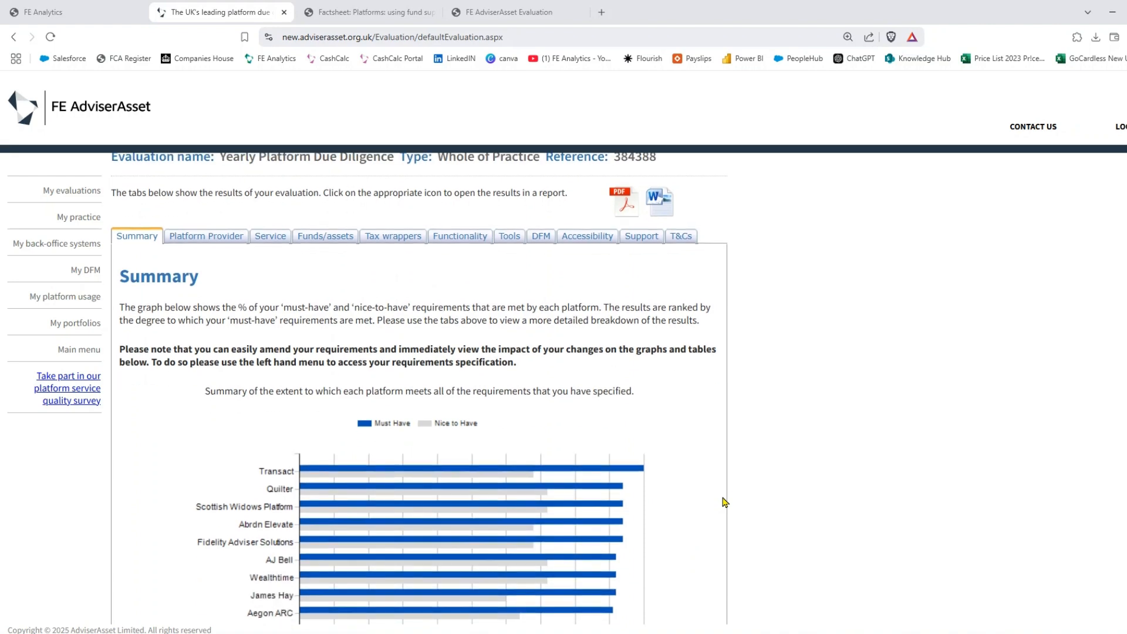
scroll(726, 502, down, 1)
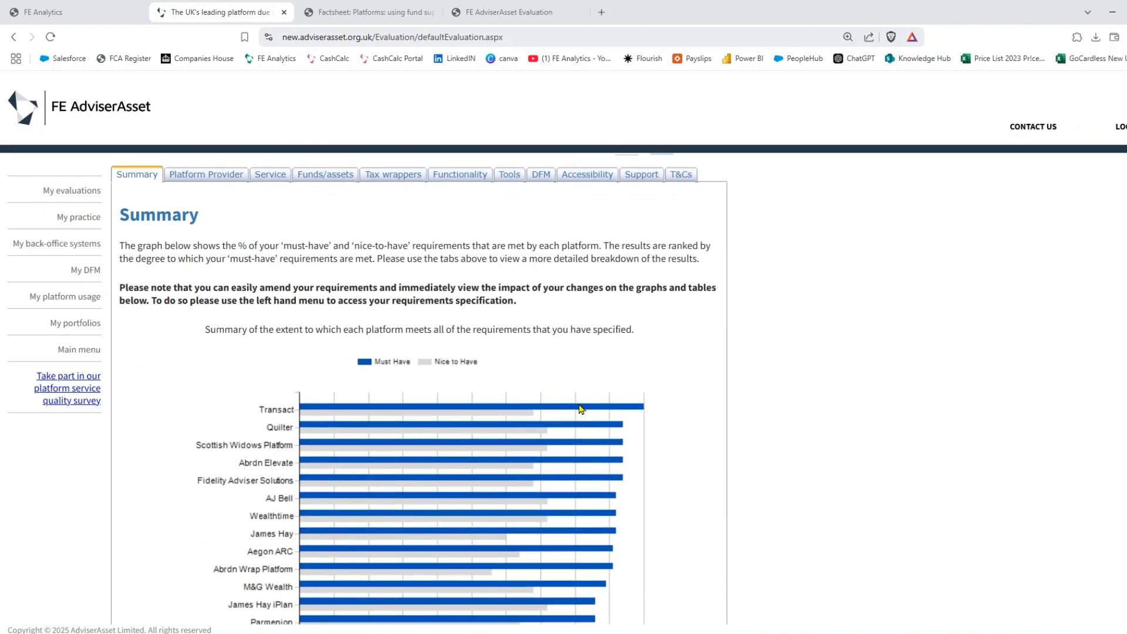
mouse_move(582, 409)
scroll(673, 429, down, 5)
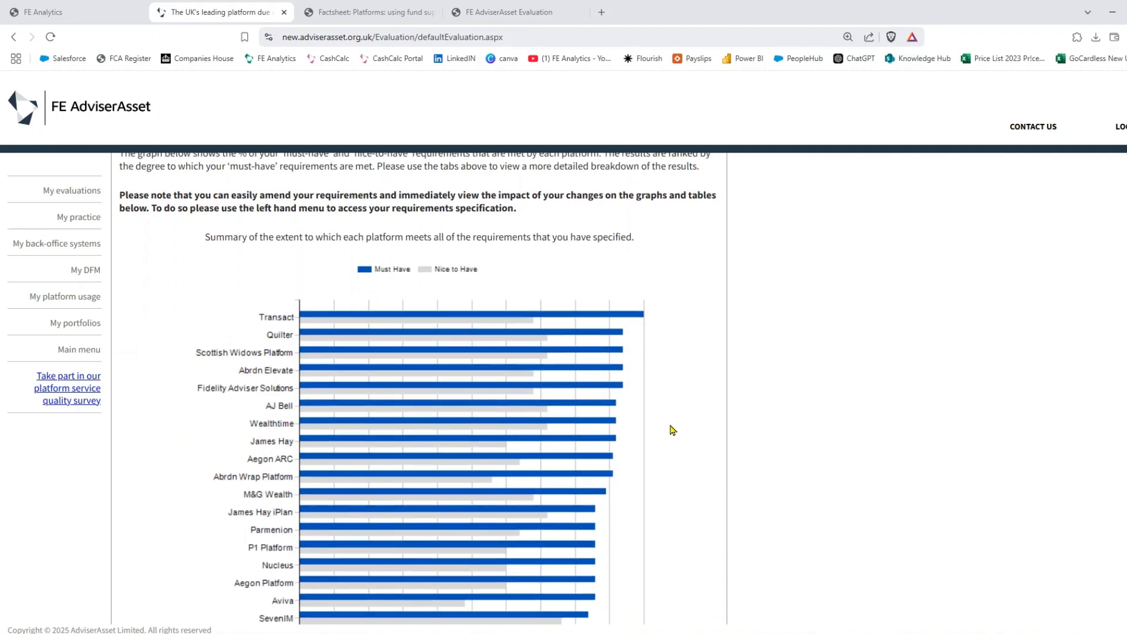
scroll(673, 429, down, 6)
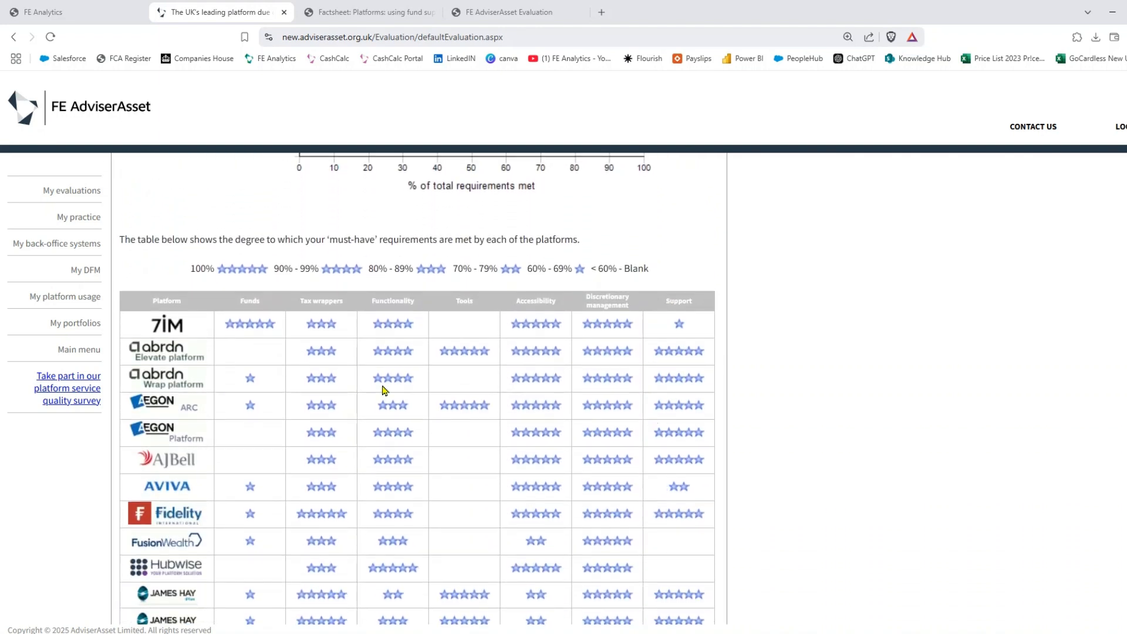
- Check the star-ratings table and its 100% five-star legend, then open the Platform Provider overview
drag(189, 273, 265, 276)
click(249, 291)
scroll(541, 365, down, 2)
scroll(541, 365, down, 2)
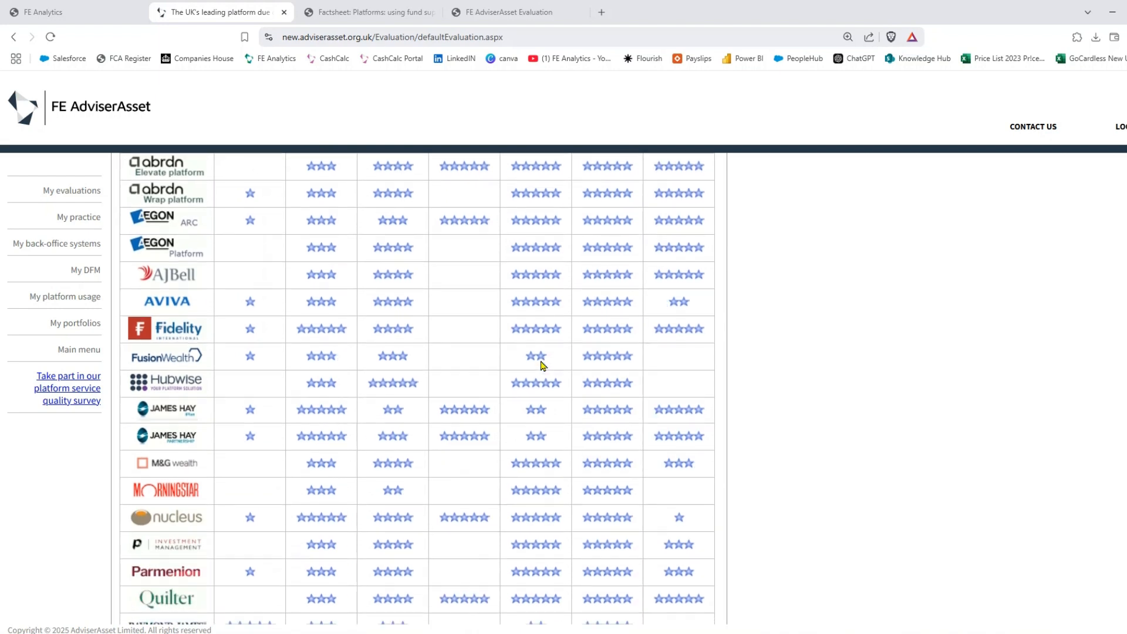
scroll(511, 402, down, 1)
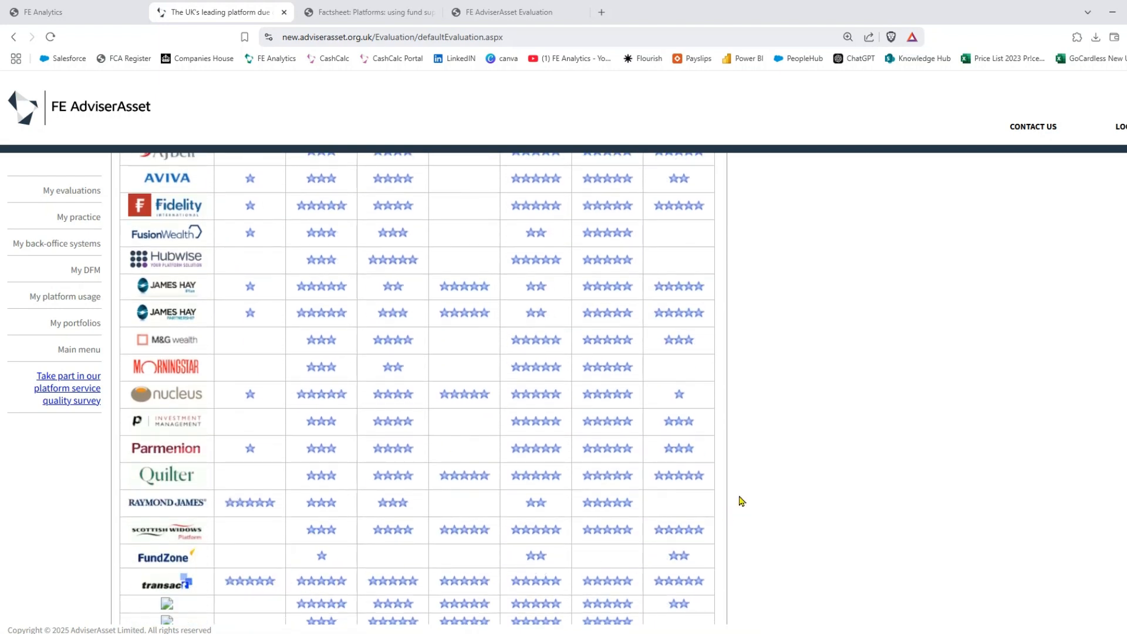
scroll(741, 501, up, 10)
scroll(741, 500, up, 4)
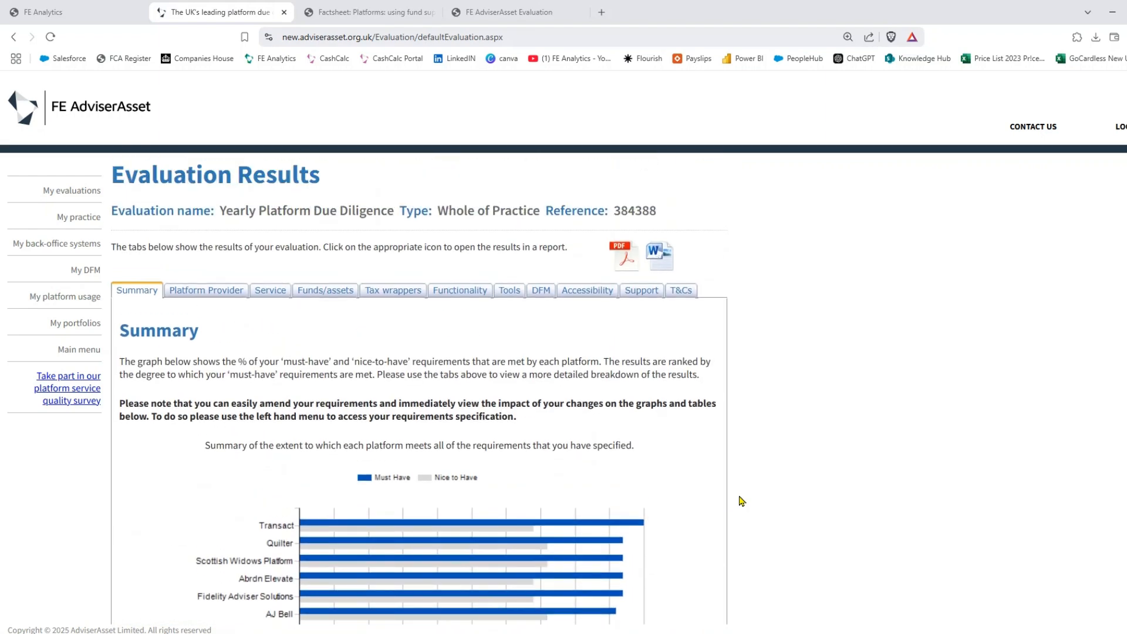
click(201, 296)
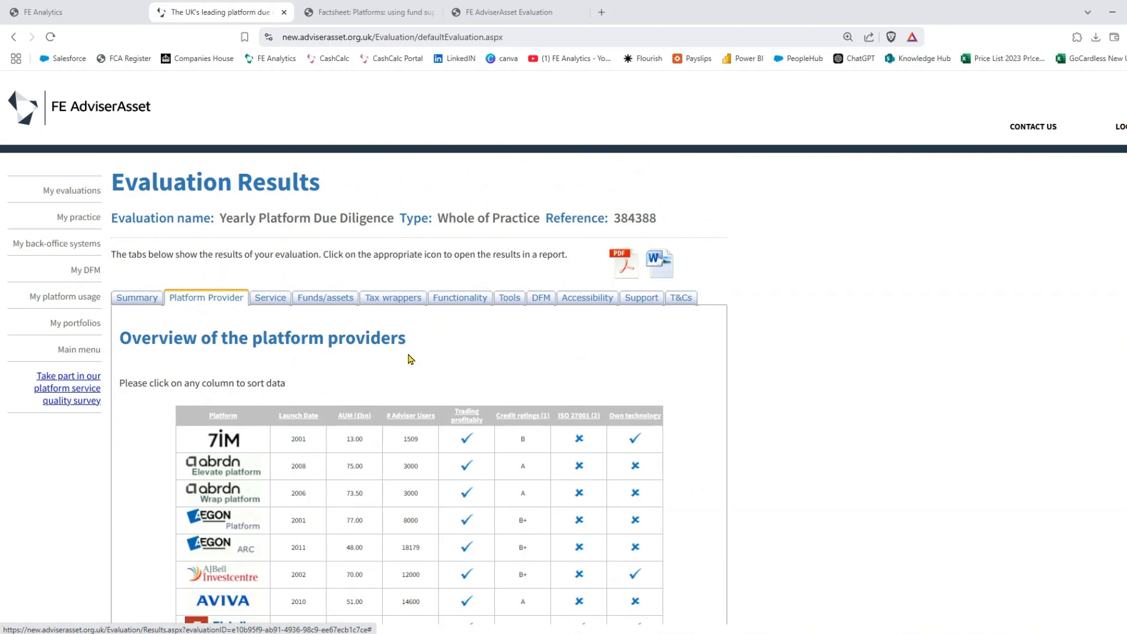
scroll(410, 359, down, 2)
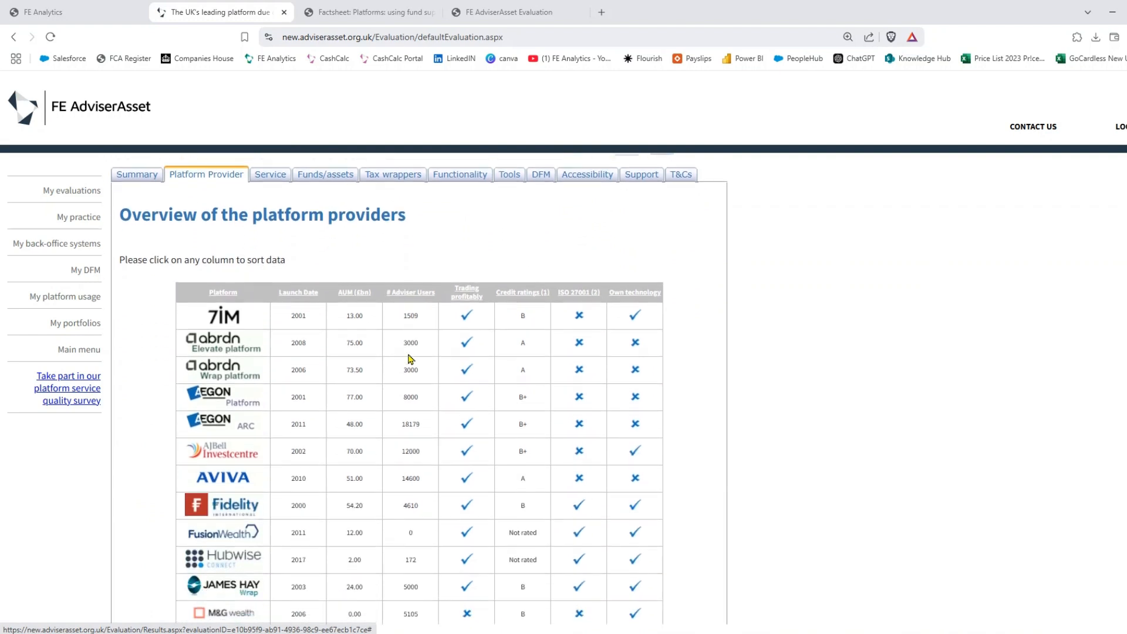
scroll(410, 359, down, 1)
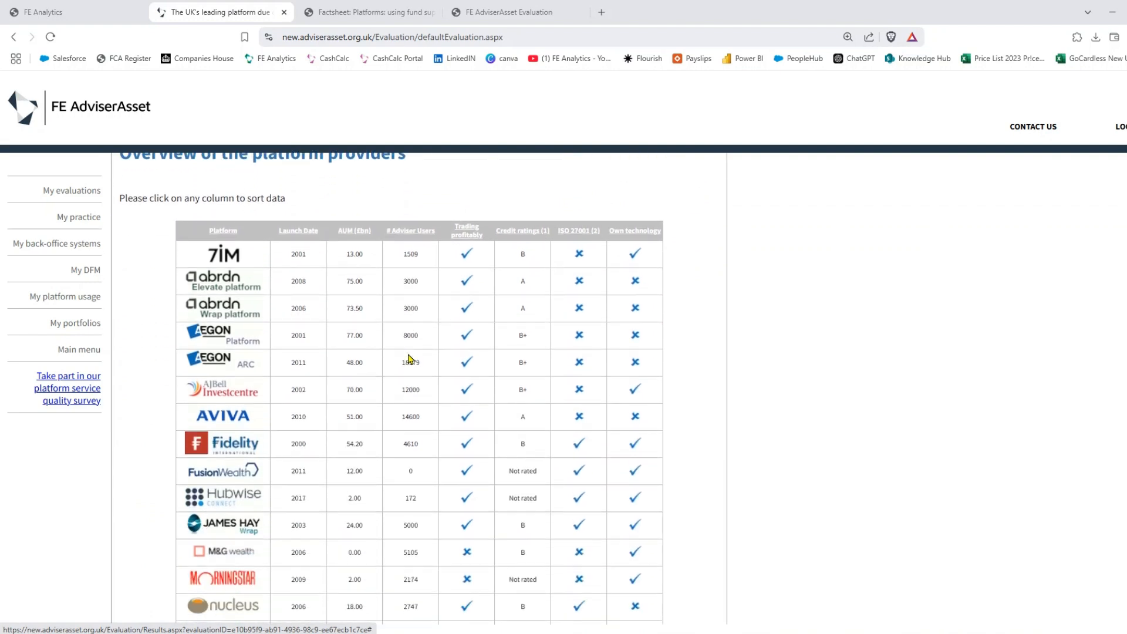
scroll(410, 359, down, 9)
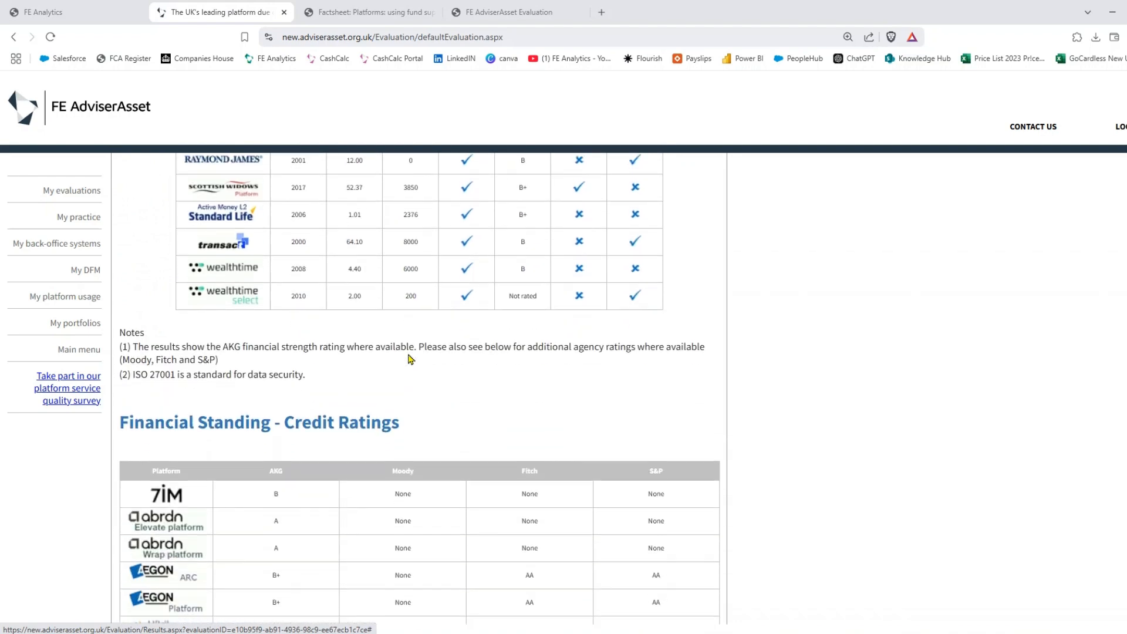
scroll(410, 360, down, 3)
scroll(410, 359, down, 9)
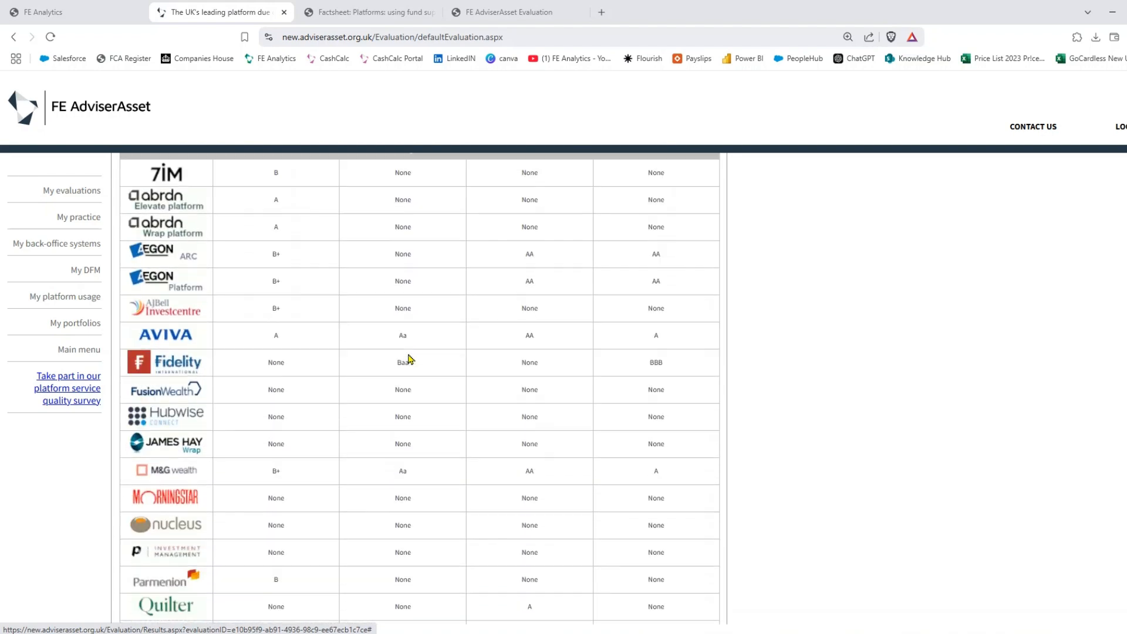
scroll(409, 354, down, 2)
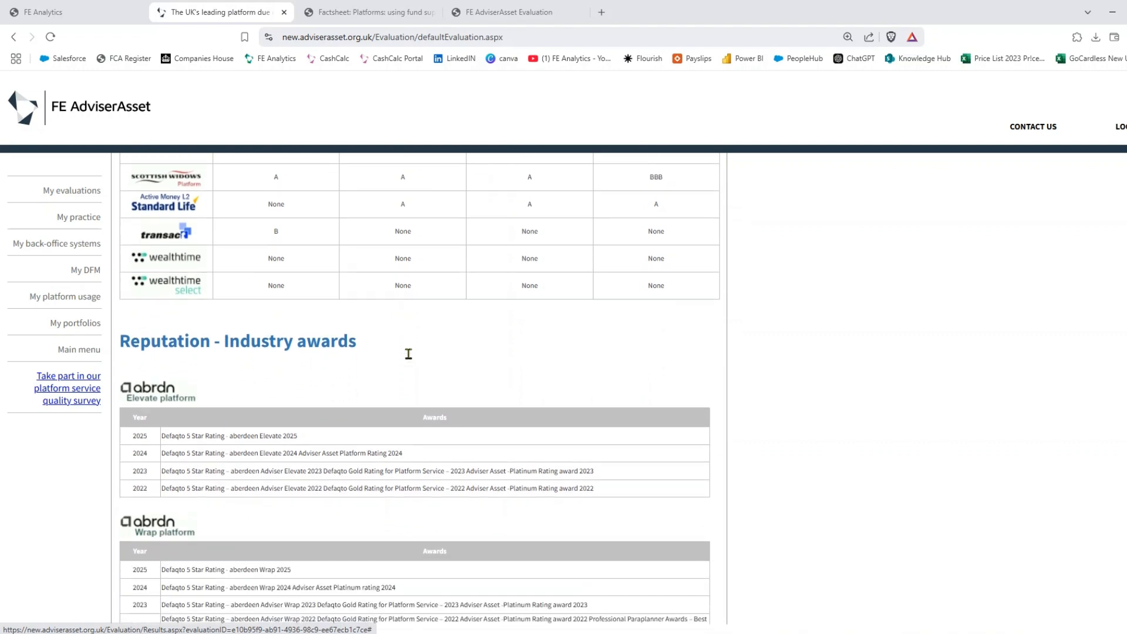
scroll(410, 360, up, 20)
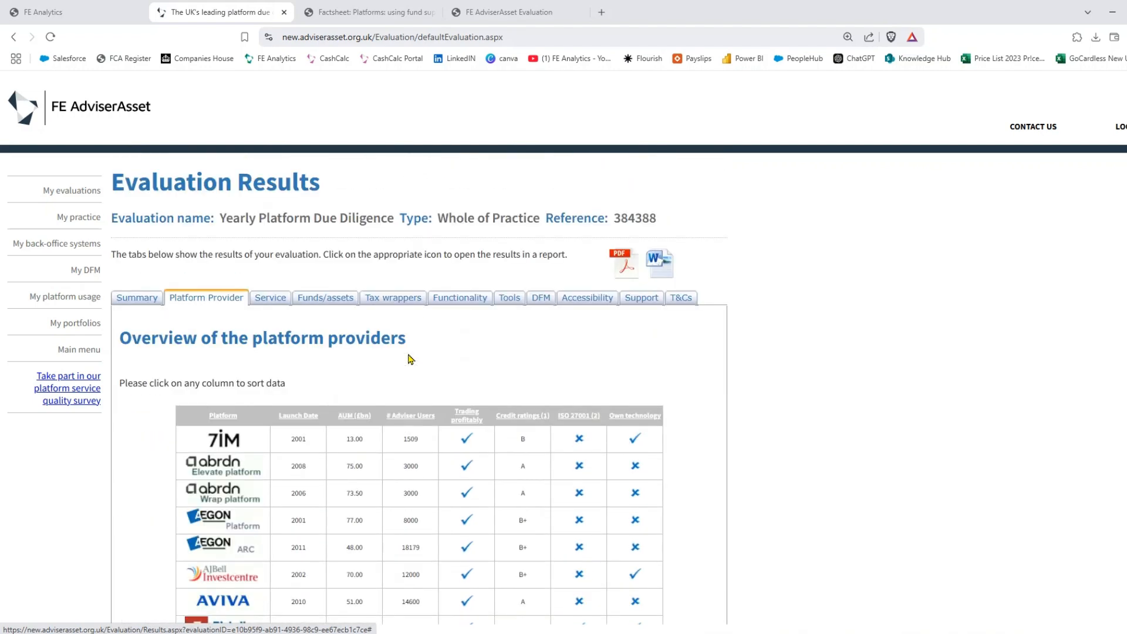
click(263, 302)
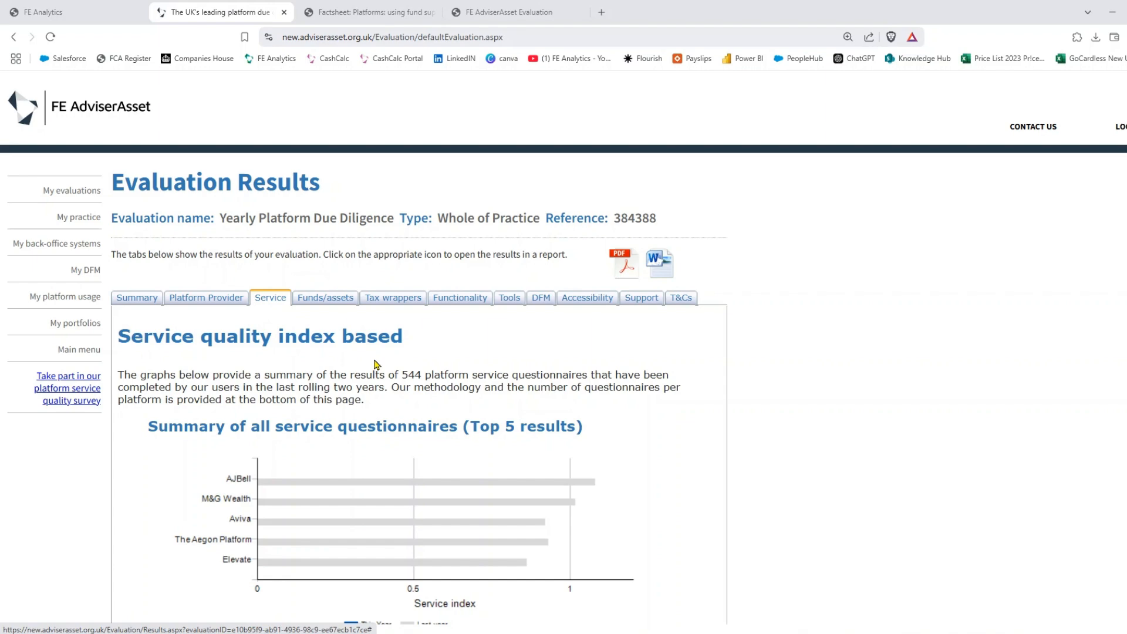
click(357, 13)
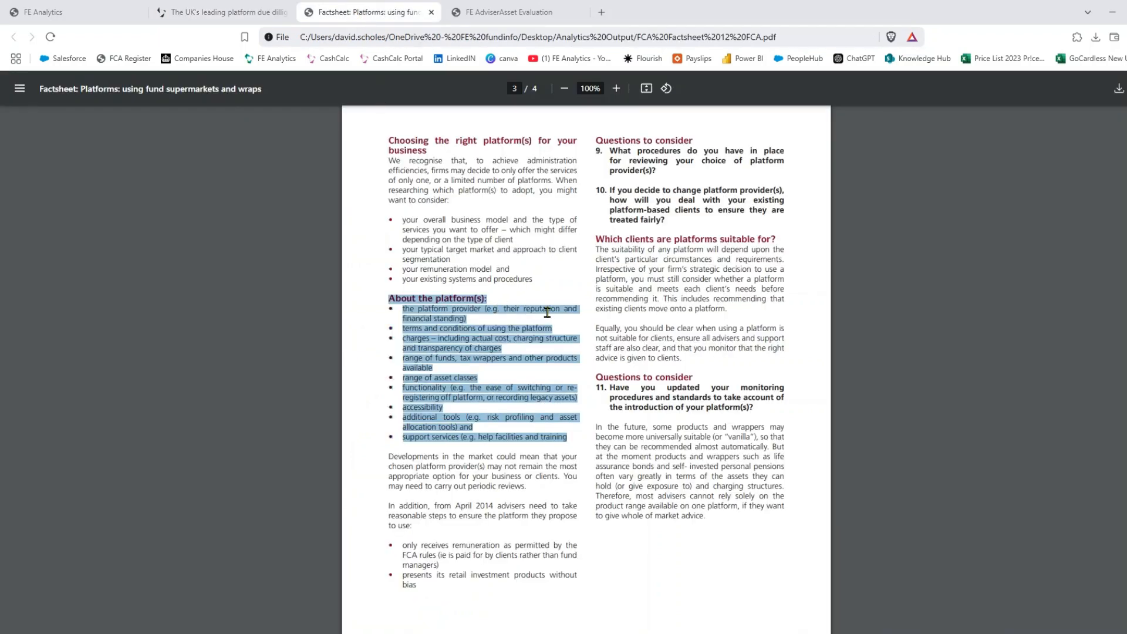
click(223, 12)
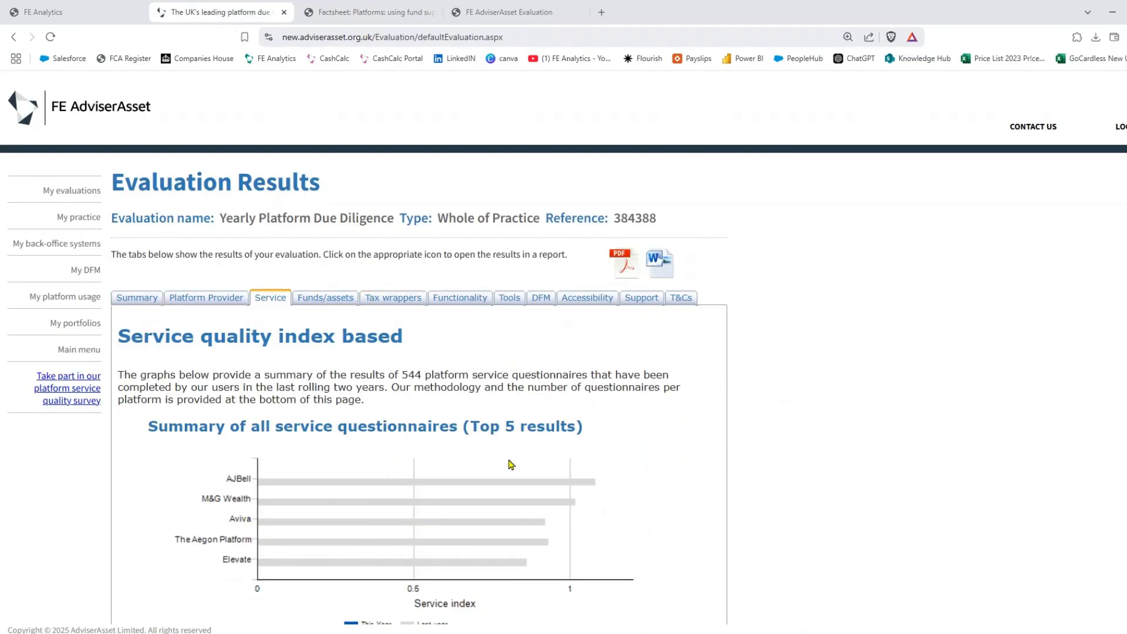
scroll(419, 388, down, 15)
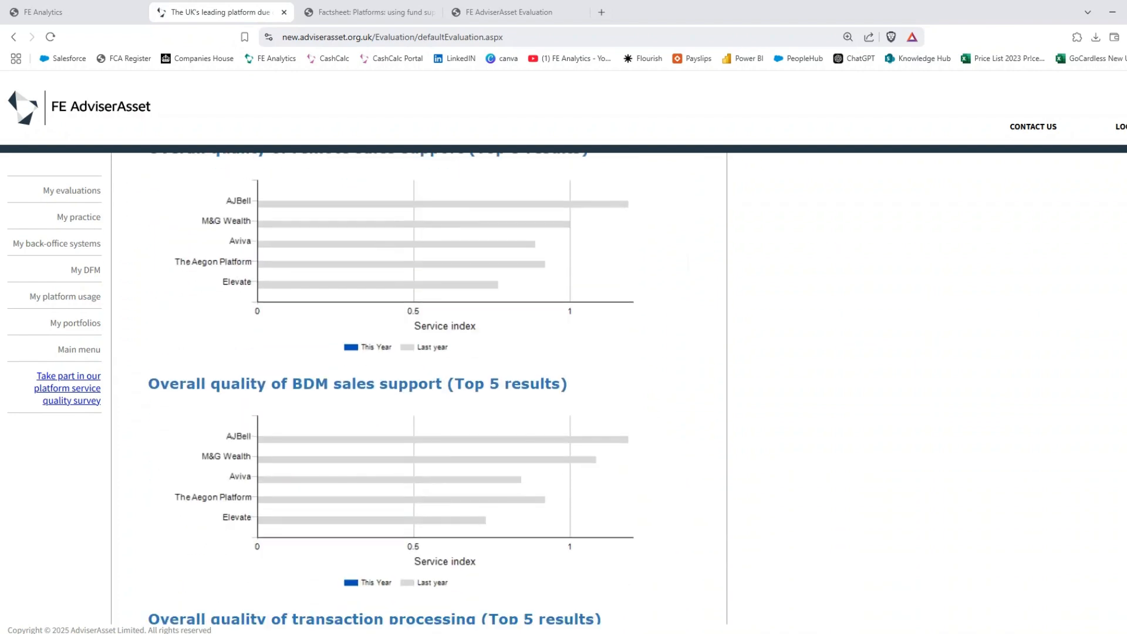
scroll(419, 387, down, 11)
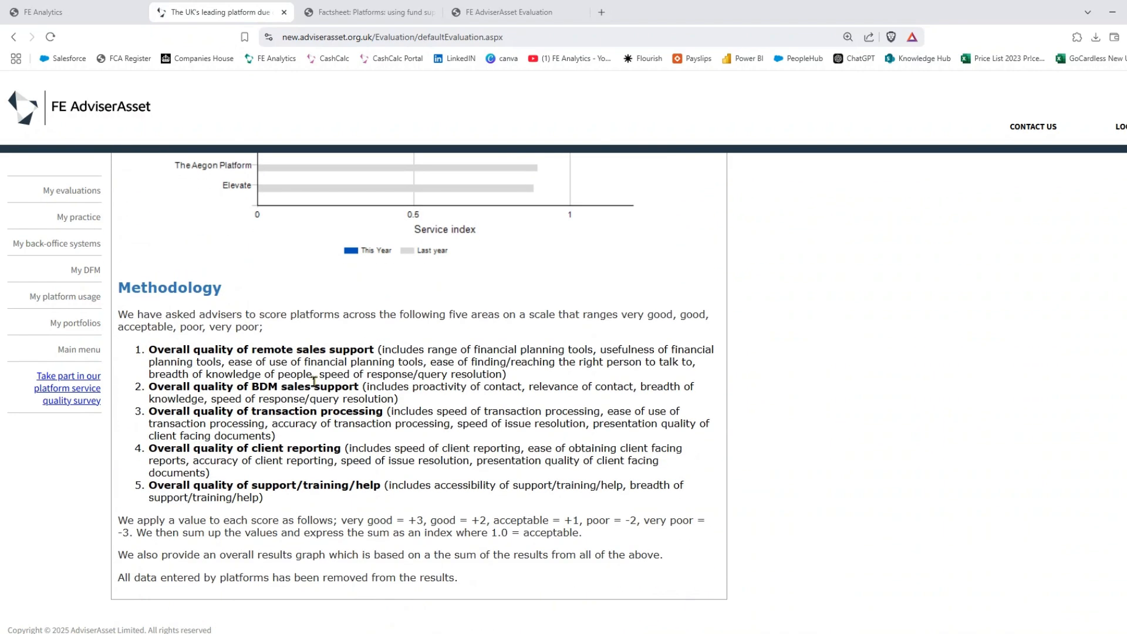
scroll(360, 301, up, 20)
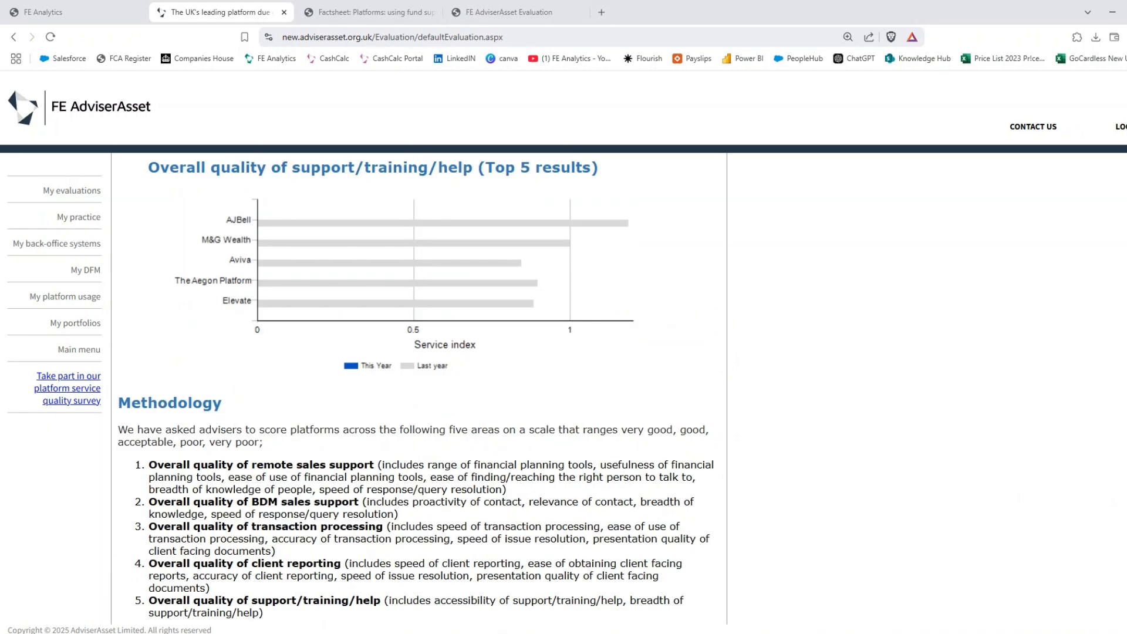
- Review the Funds/assets fund availability charts and table
click(347, 298)
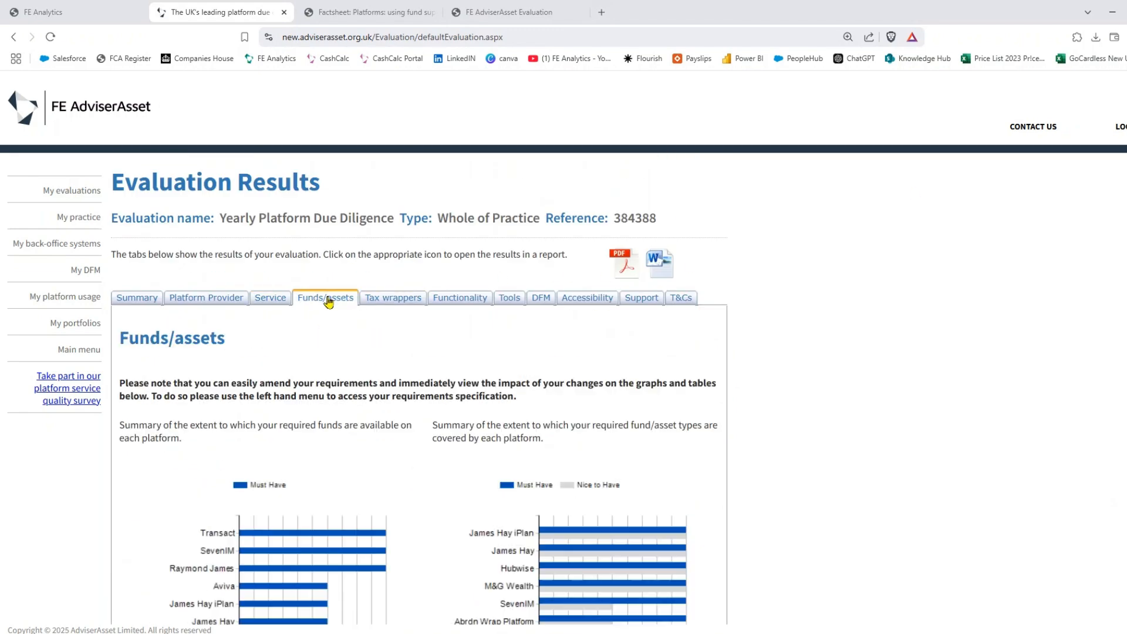
scroll(398, 358, down, 5)
scroll(397, 357, down, 9)
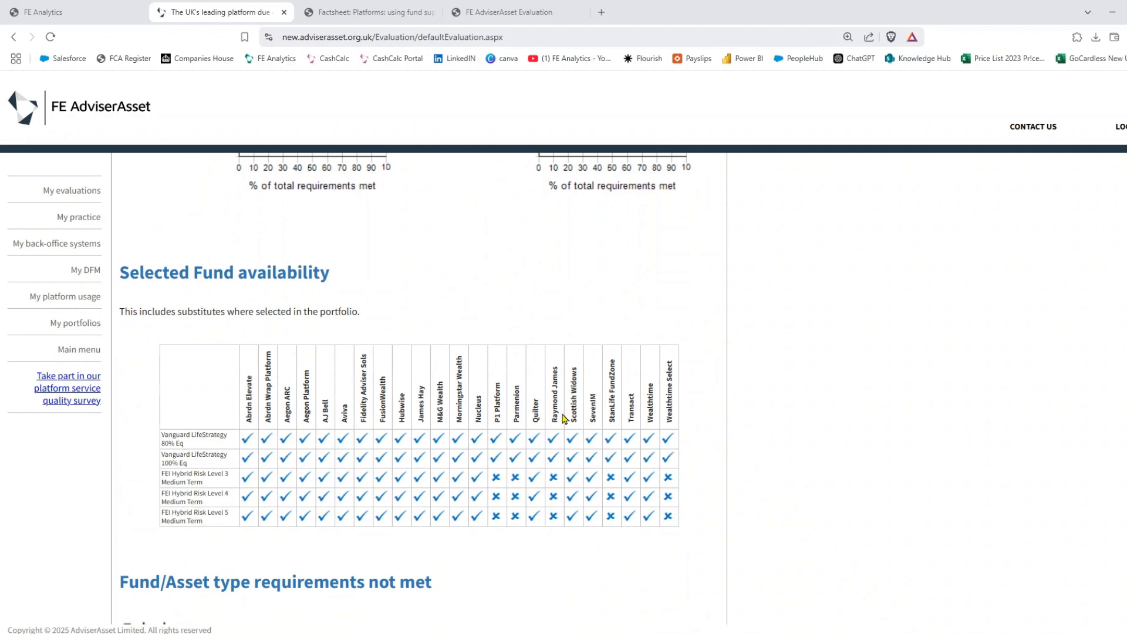
scroll(563, 417, up, 10)
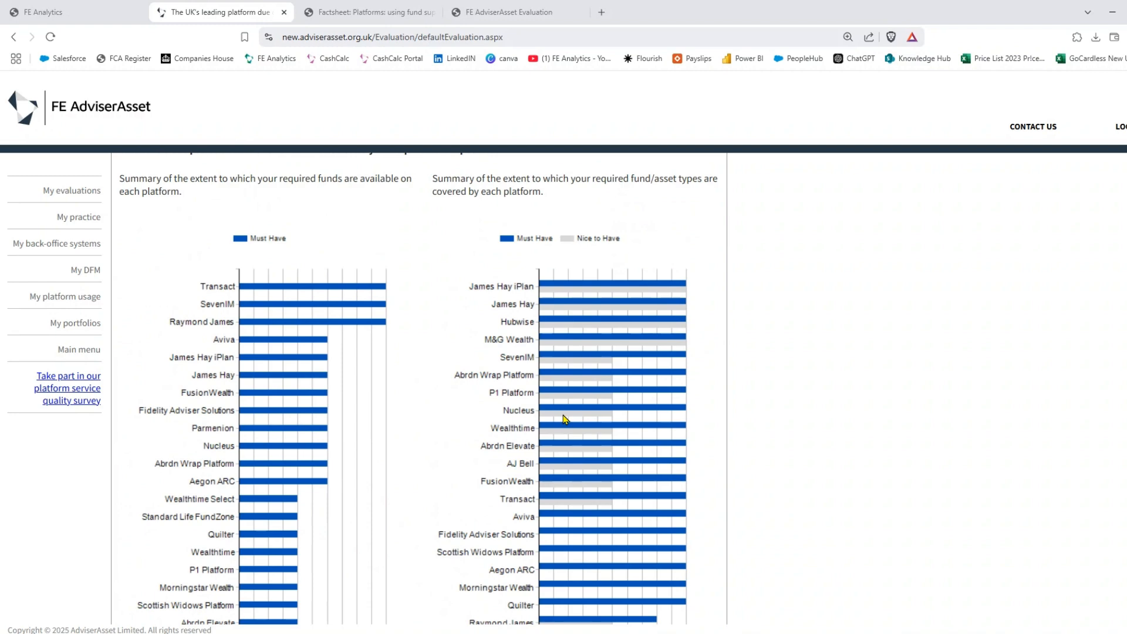
- Review the Tax wrappers results and unmet requirements, including the ISA Cash note for Elevate
click(372, 298)
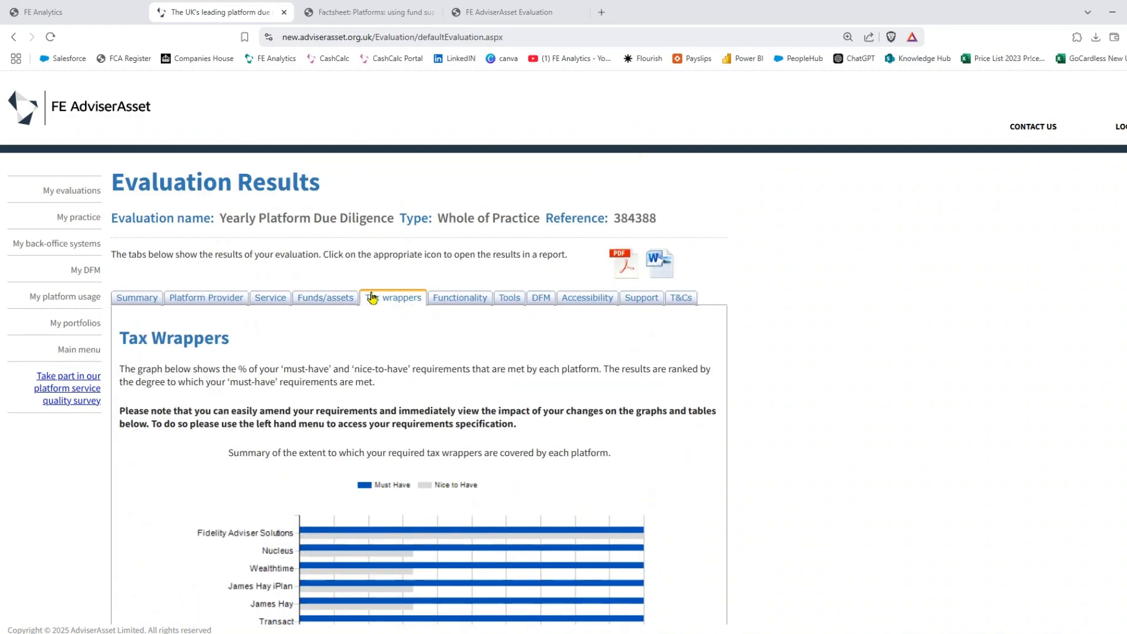
scroll(445, 318, down, 10)
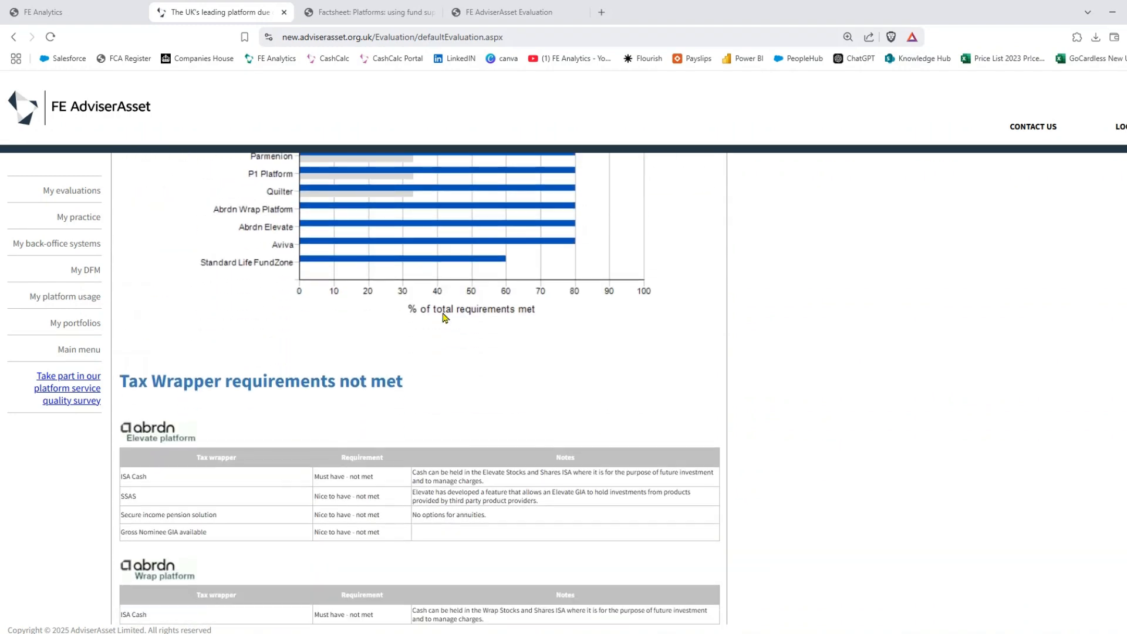
scroll(444, 318, down, 1)
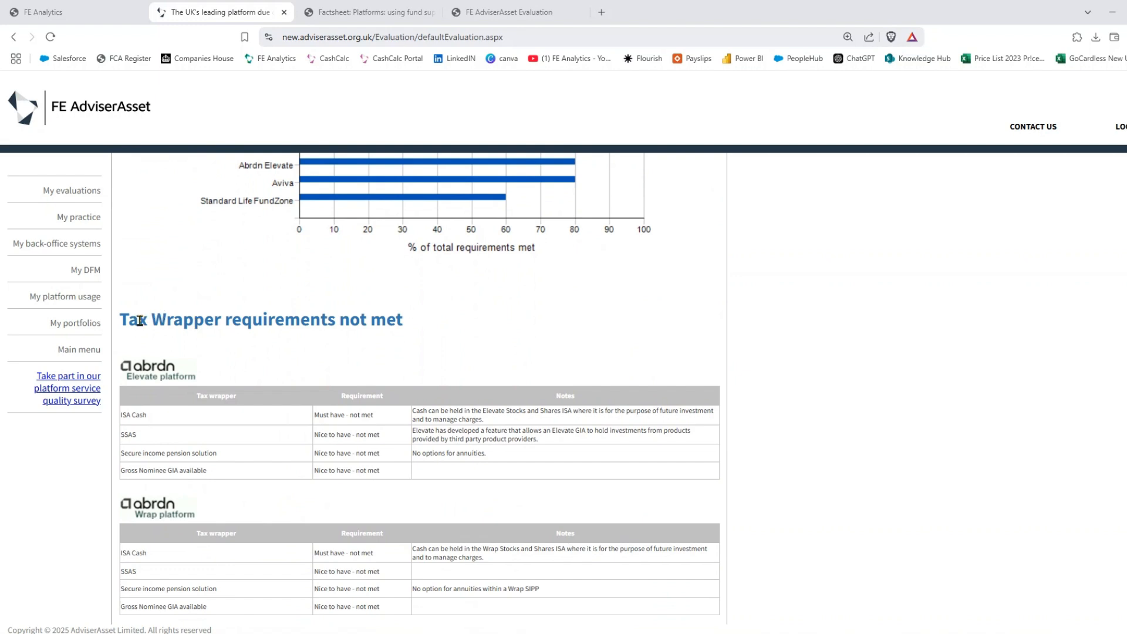
drag(139, 320, 443, 323)
click(434, 338)
drag(414, 413, 462, 430)
click(461, 430)
scroll(492, 437, down, 20)
scroll(493, 437, up, 20)
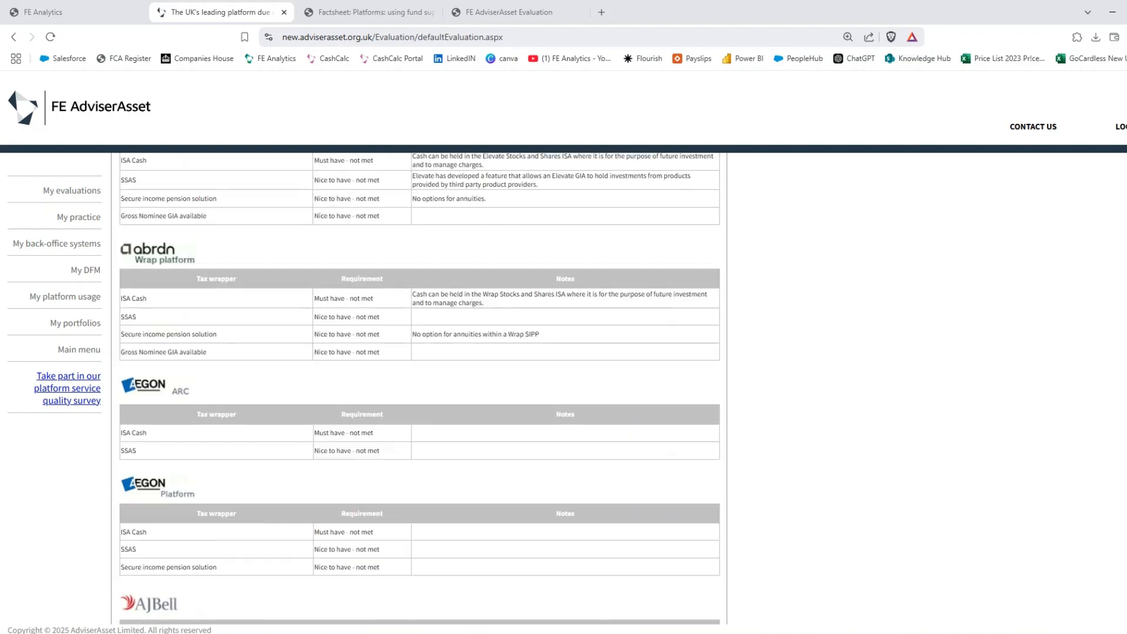
scroll(485, 335, up, 3)
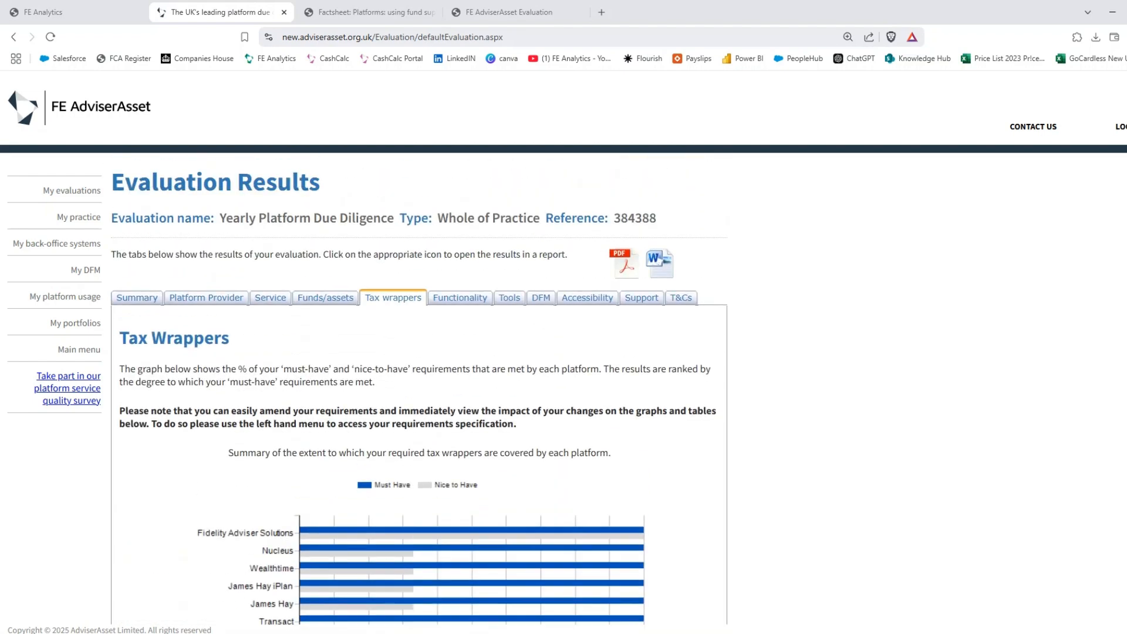
- Step through Functionality, Tools, DFM, Accessibility, Support and T&Cs results, then produce the 60-page PDF report
click(478, 297)
click(510, 297)
click(541, 297)
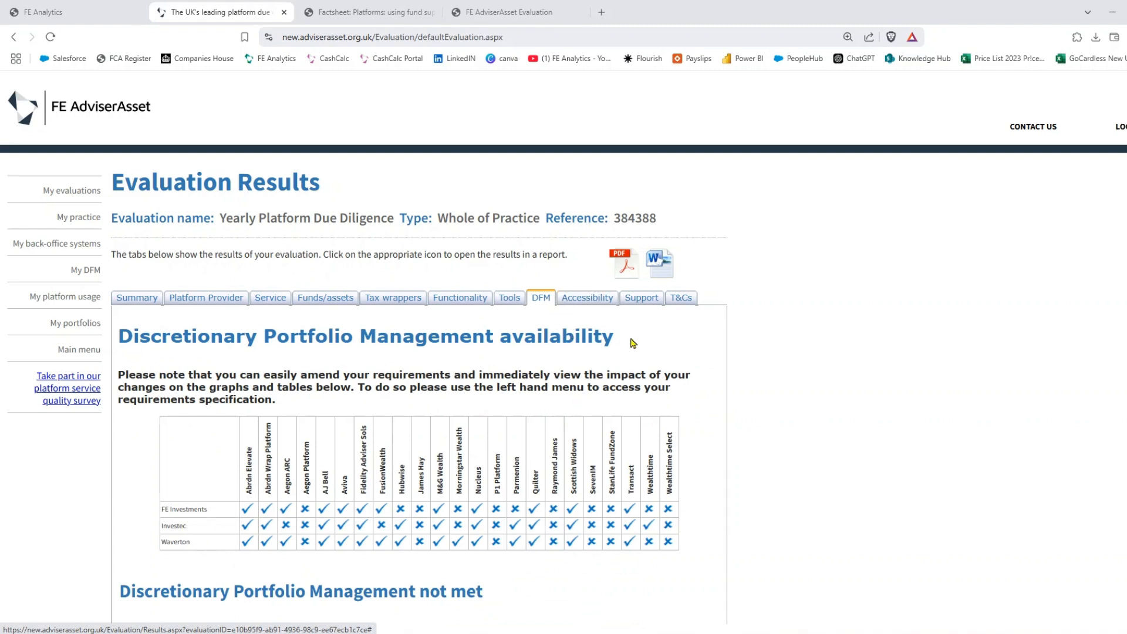
click(589, 301)
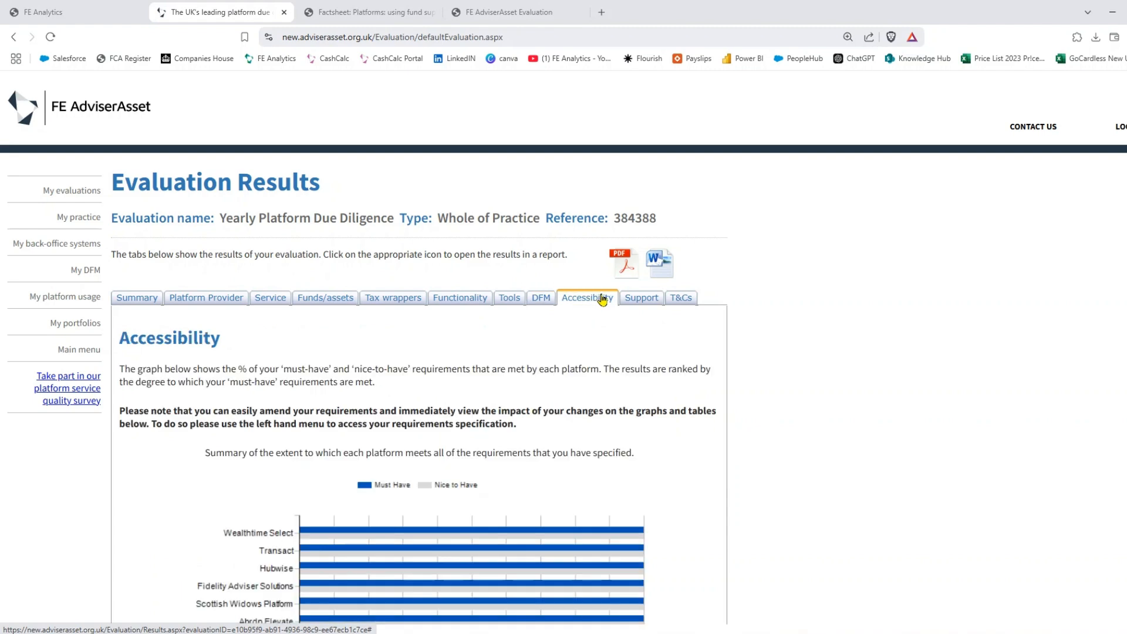
click(632, 300)
click(677, 300)
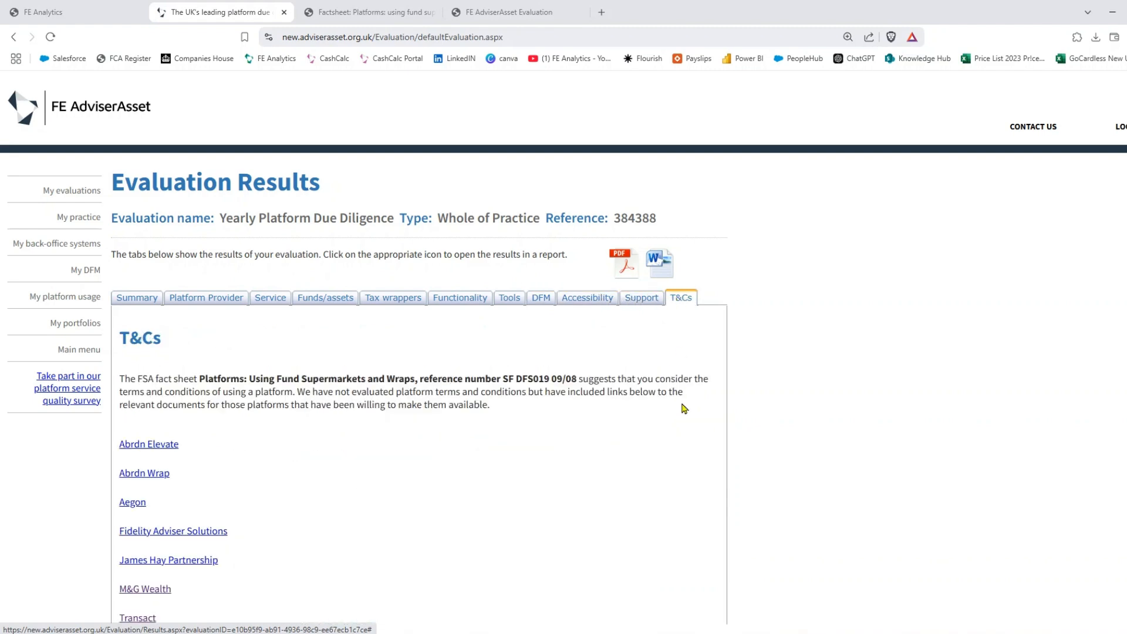
scroll(351, 405, down, 1)
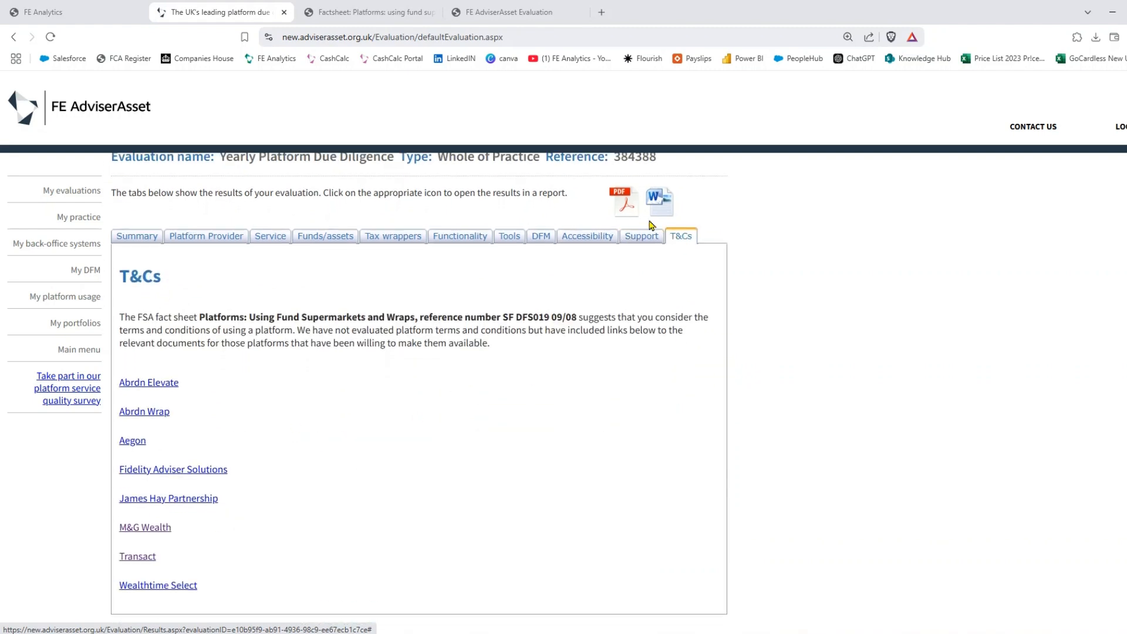
click(624, 203)
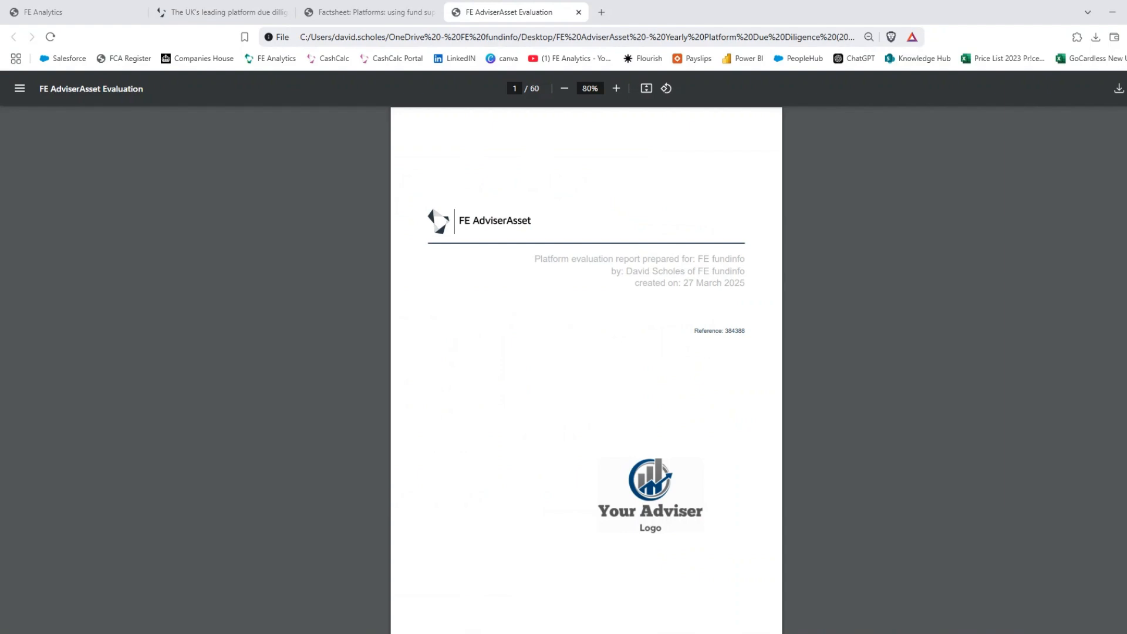
- Scroll through the 60-page PDF report, compare with the FCA factsheet, then return to the T&Cs results
scroll(586, 370, down, 20)
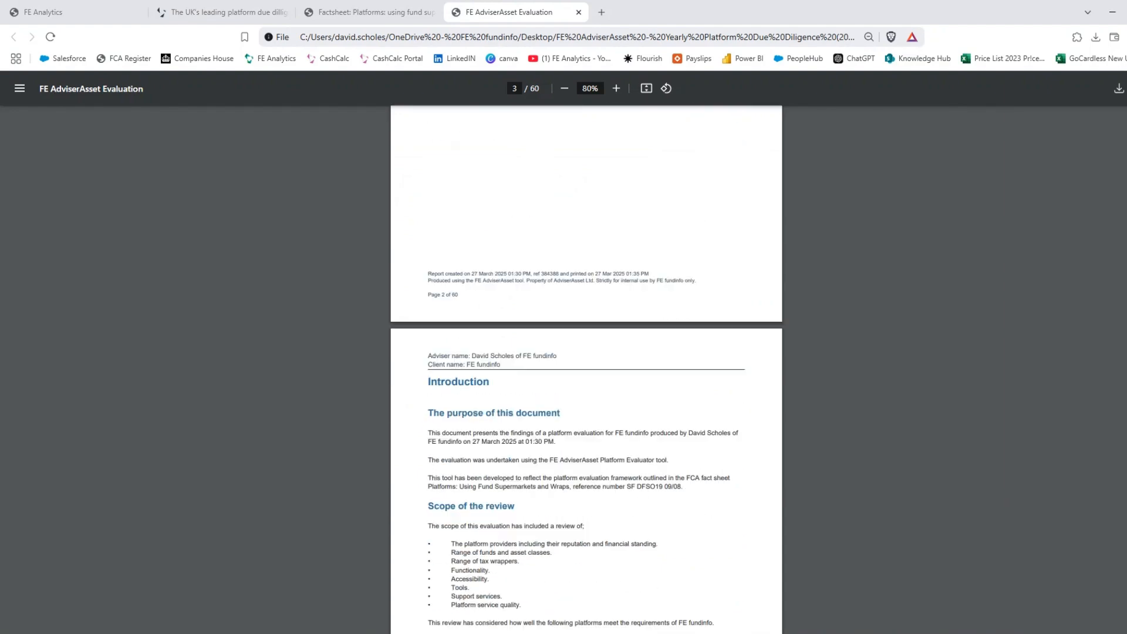
scroll(587, 370, down, 20)
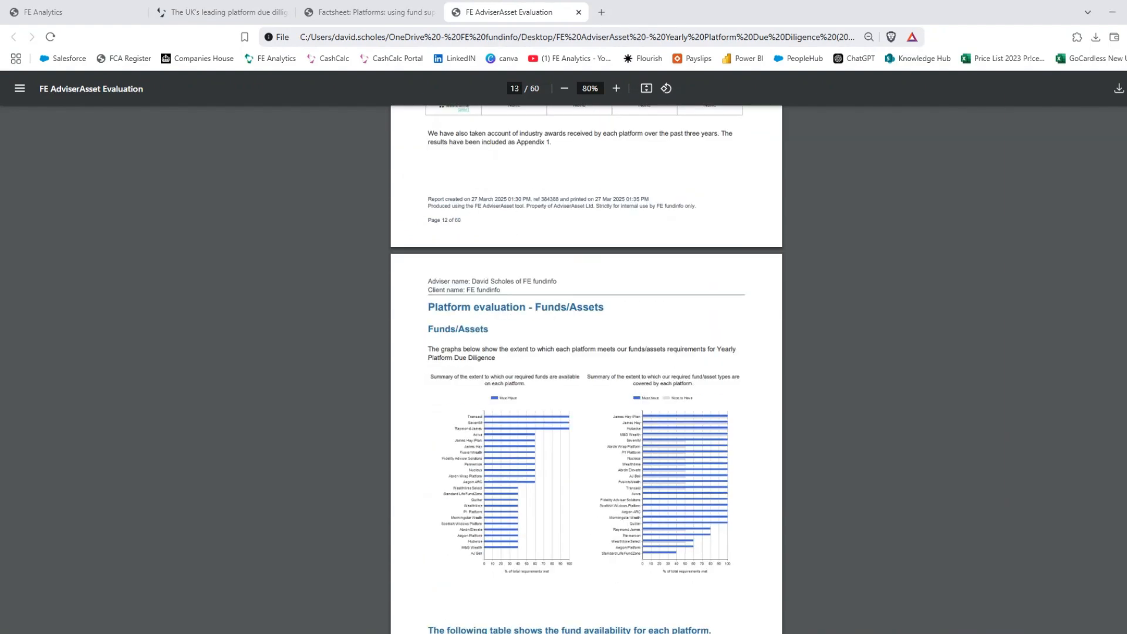
scroll(586, 370, down, 20)
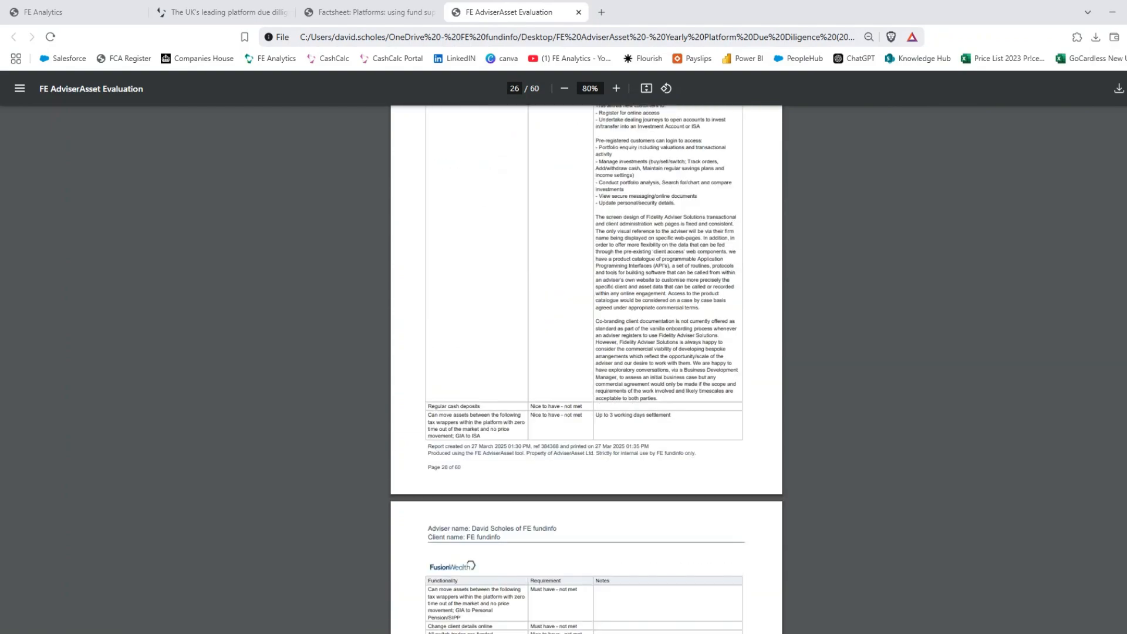
scroll(586, 370, up, 20)
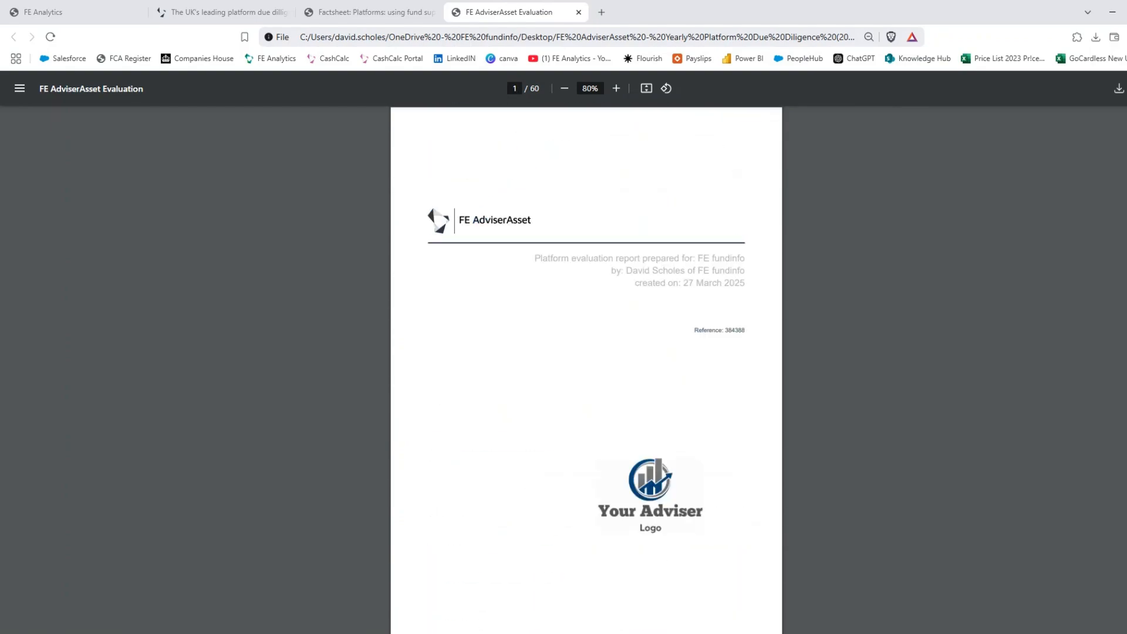
click(380, 18)
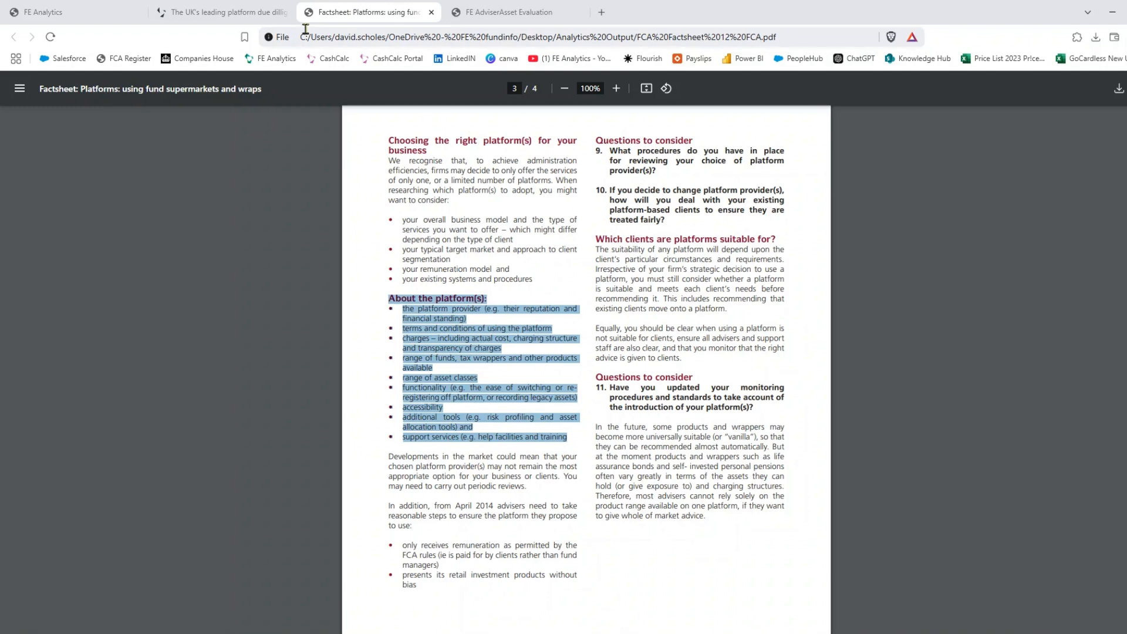
click(266, 14)
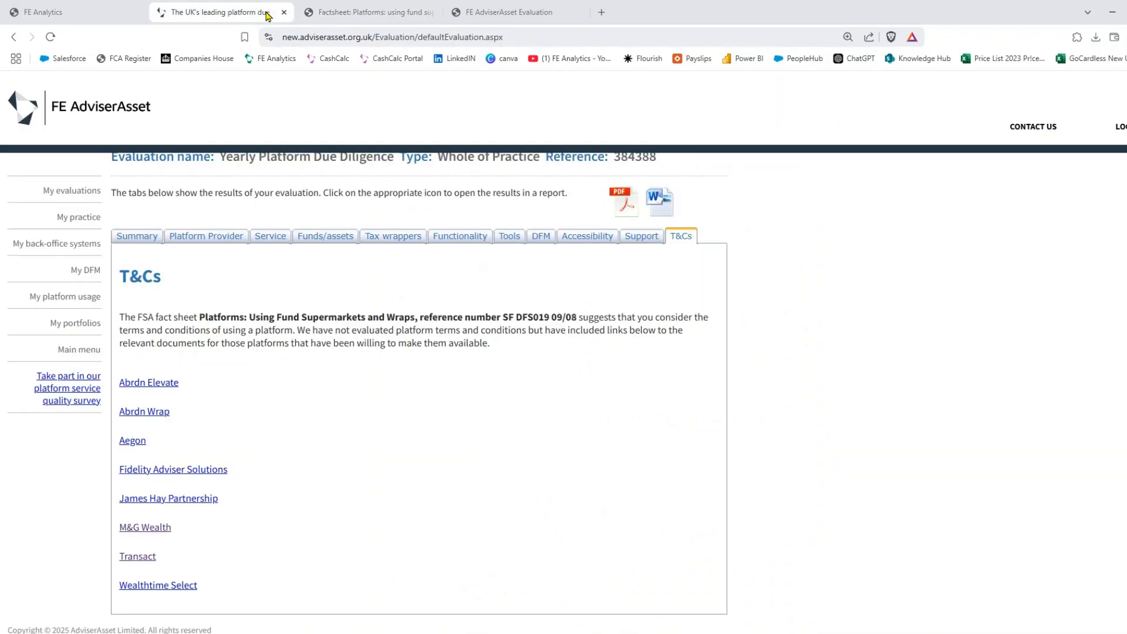
- In FE Analytics, open Contact Us from the Platform Analysis Tools and Guides menu to see support portal, email and phone
click(77, 17)
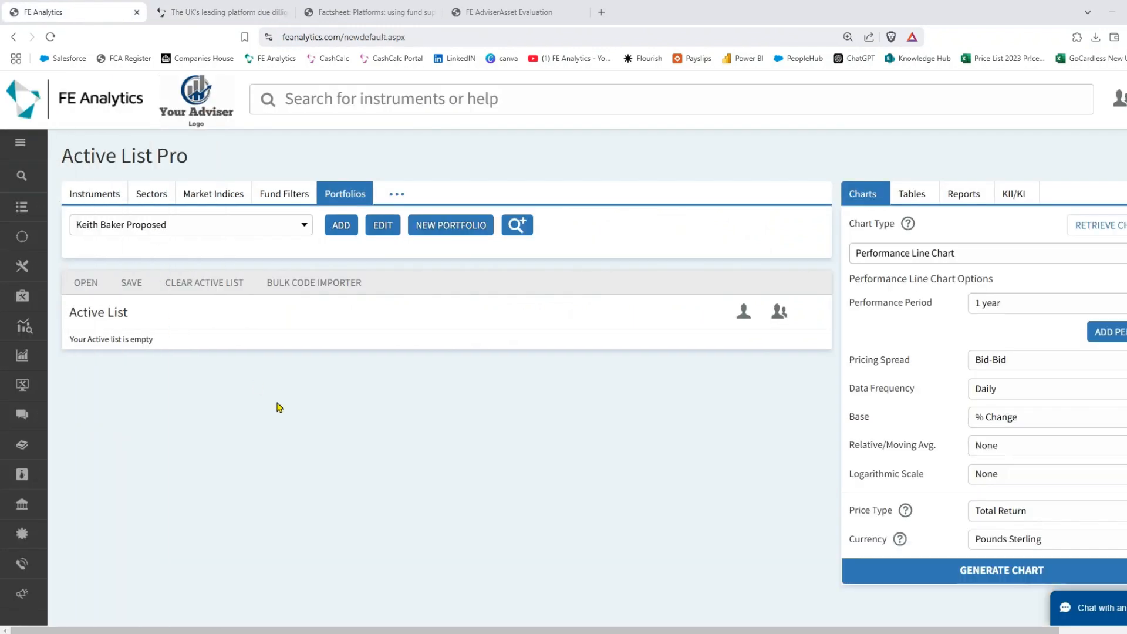
click(47, 329)
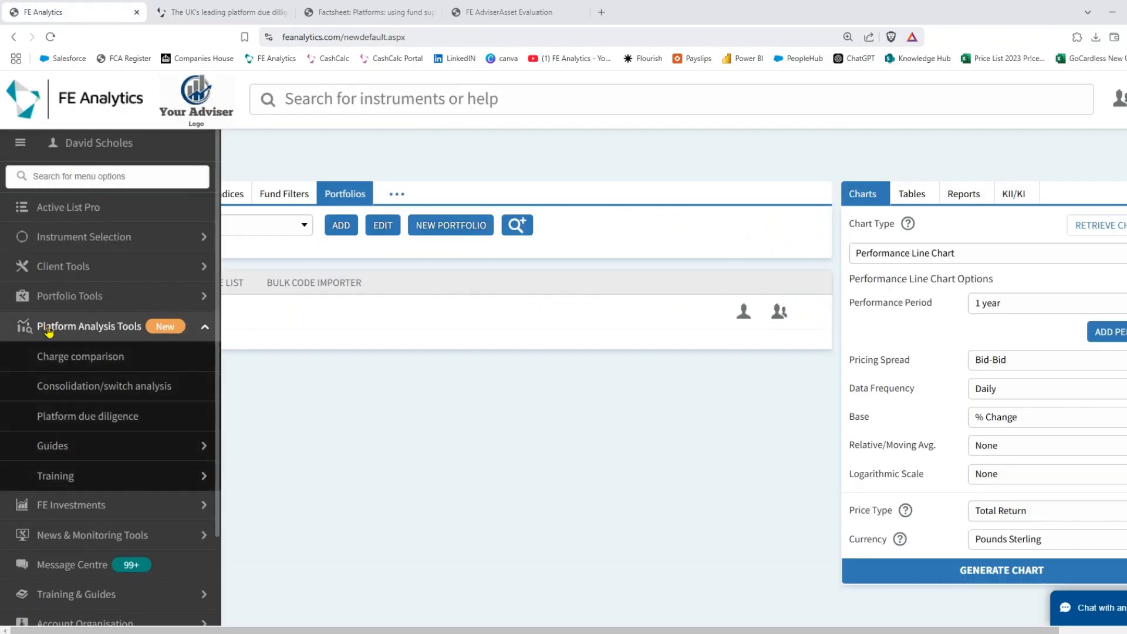
click(83, 452)
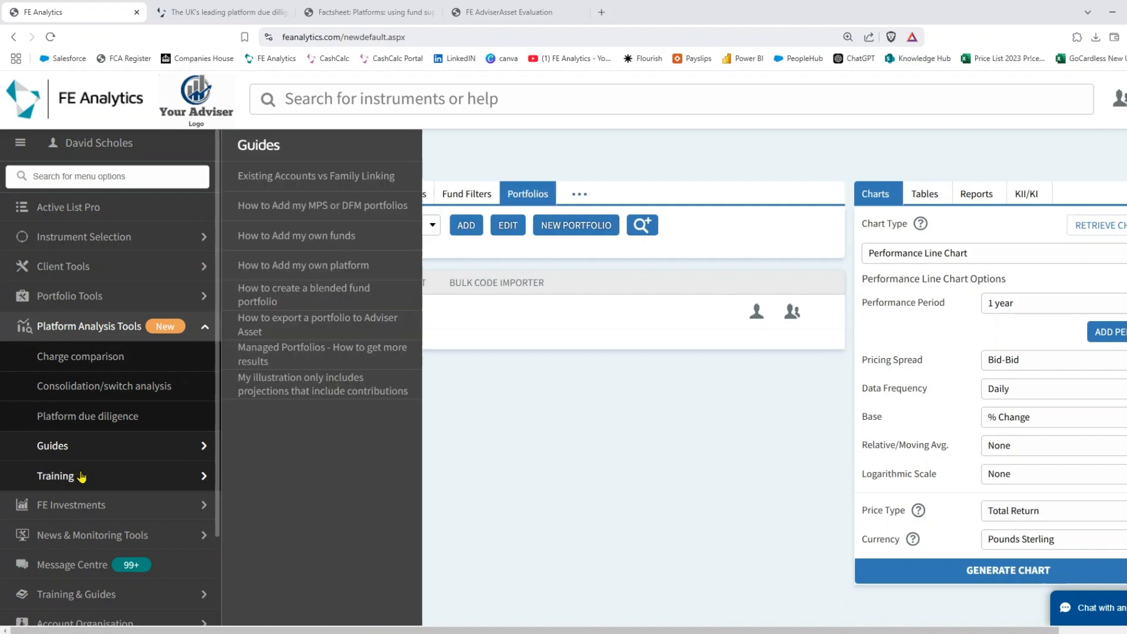
scroll(83, 476, down, 2)
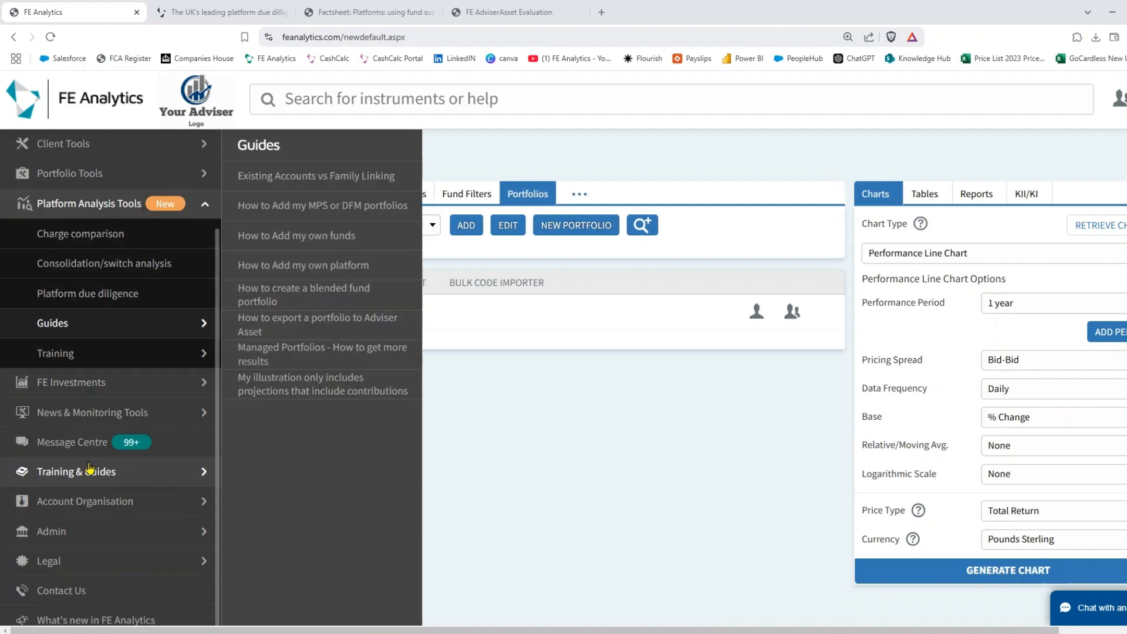
click(63, 591)
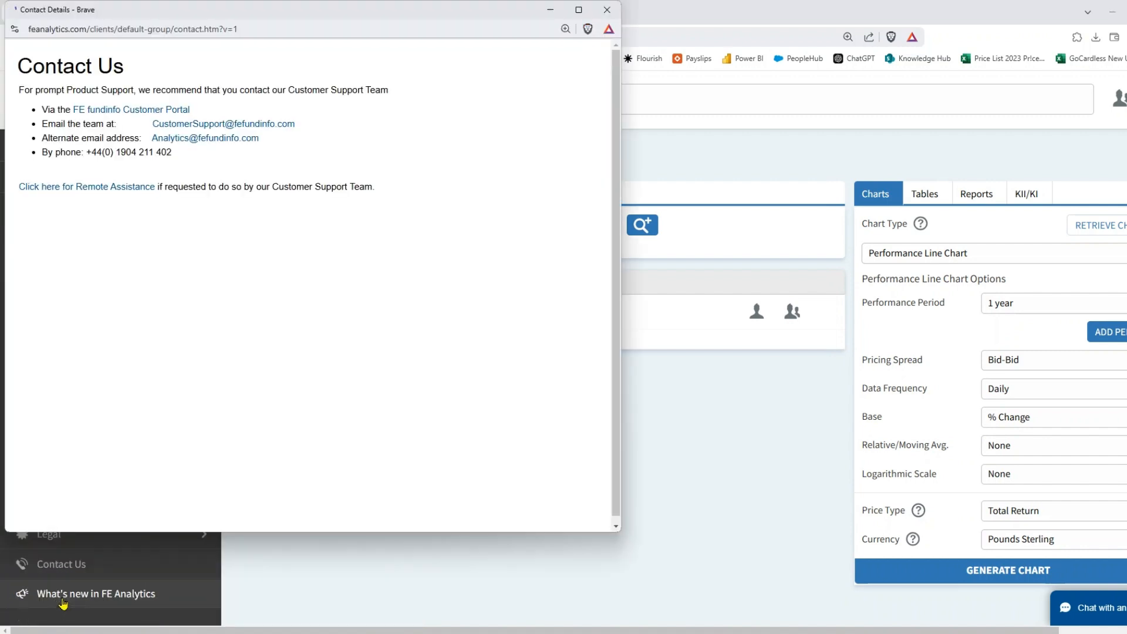